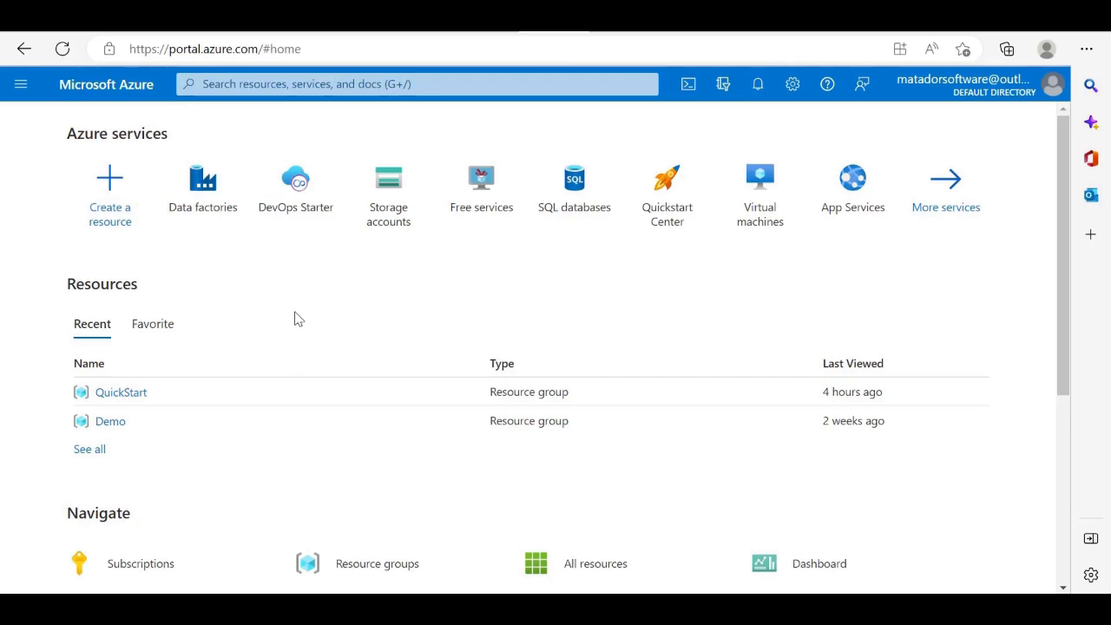
Step: Start creating a new storage account from the Storage accounts service, using Azure subscription 1
left_click(392, 201)
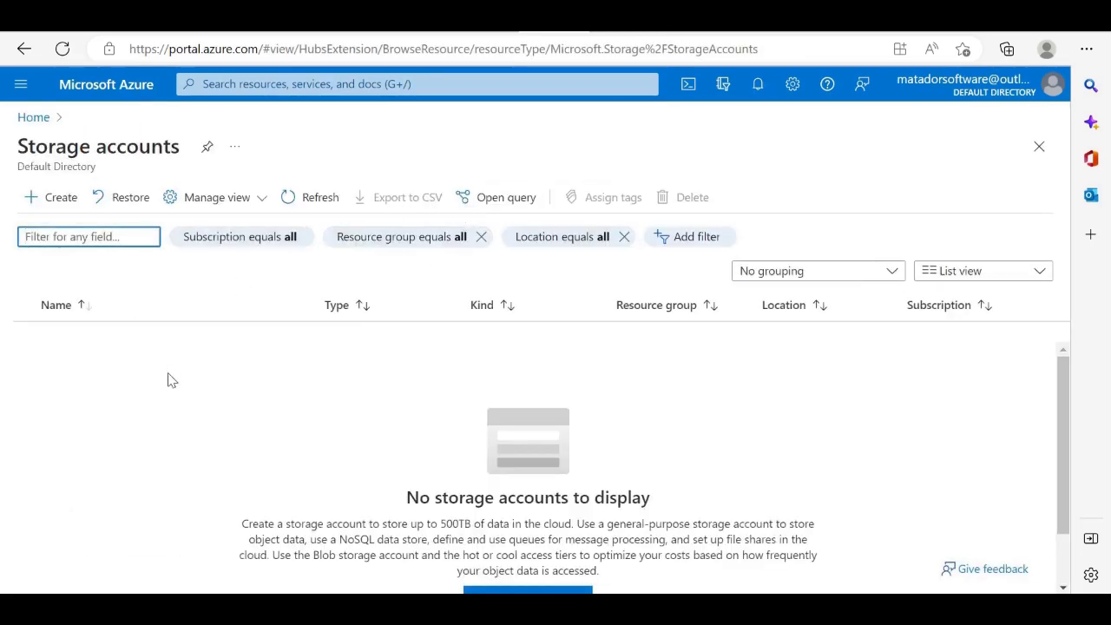
scroll(171, 380, "down", 2)
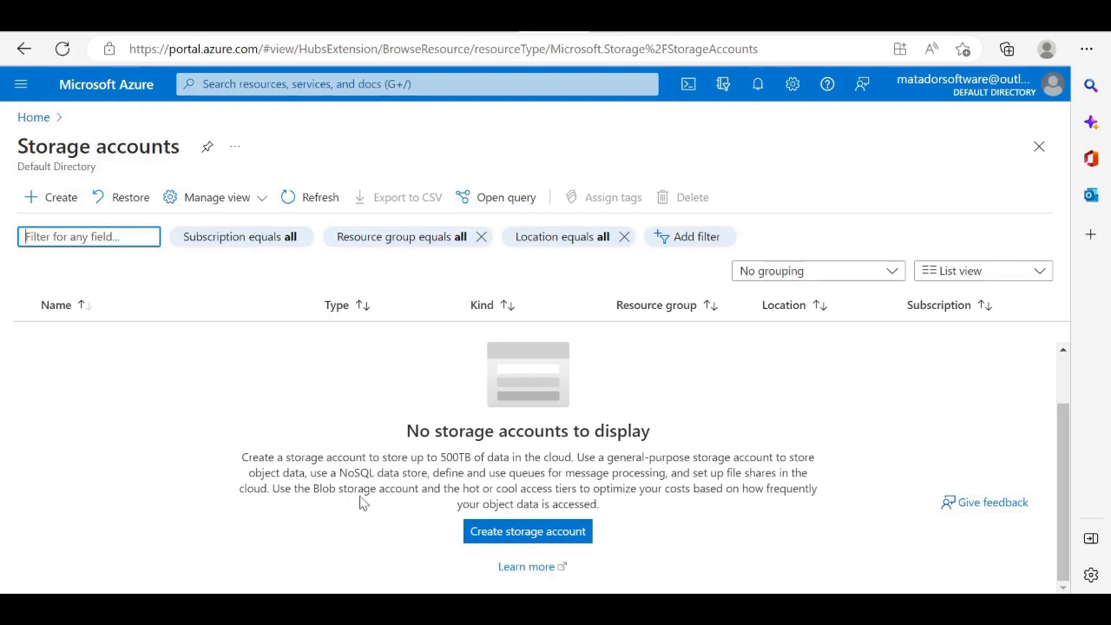
left_click(506, 529)
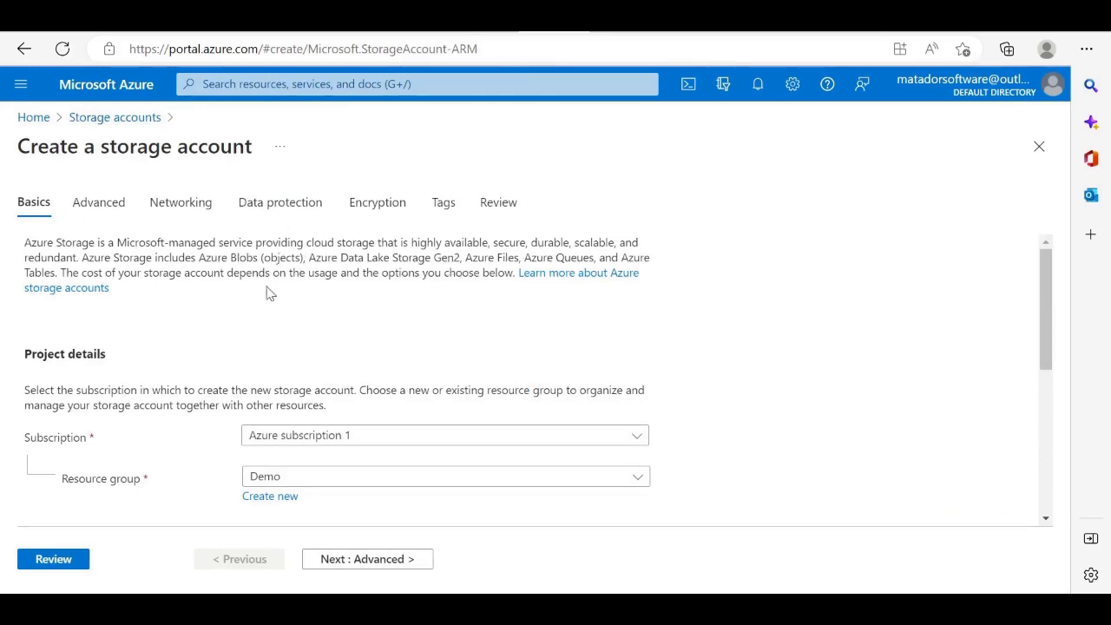
scroll(269, 297, "down", 1)
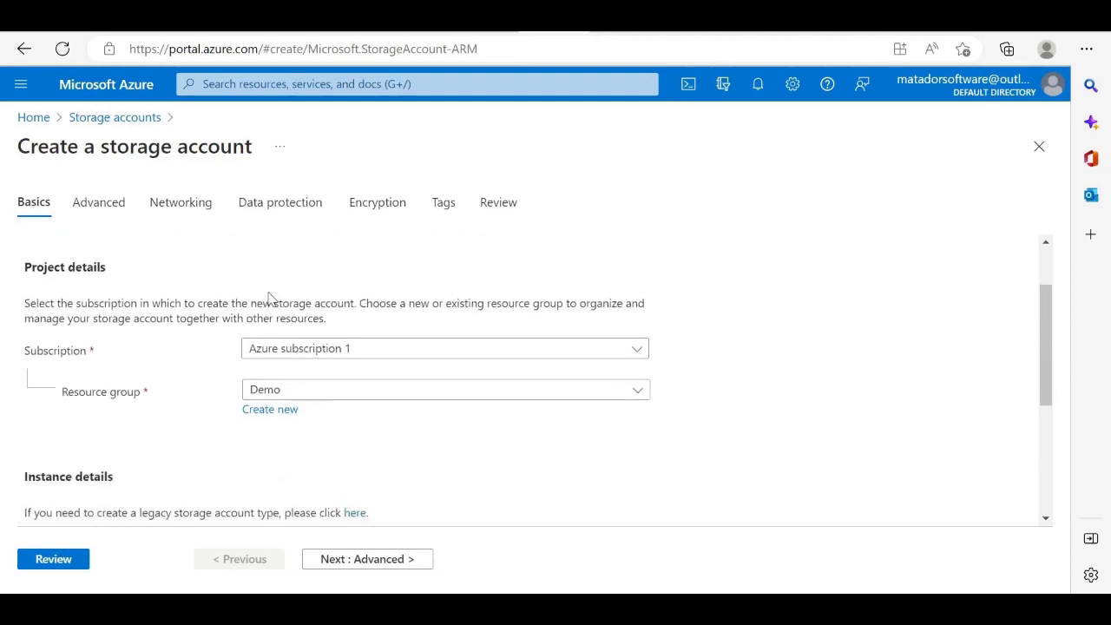
left_click(313, 356)
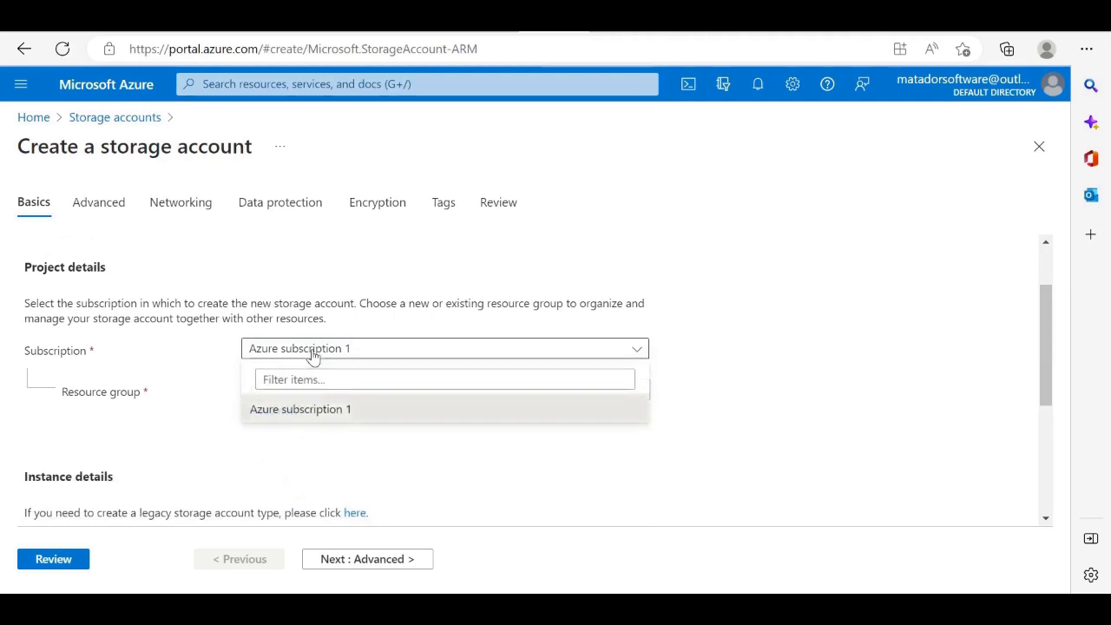
left_click(322, 415)
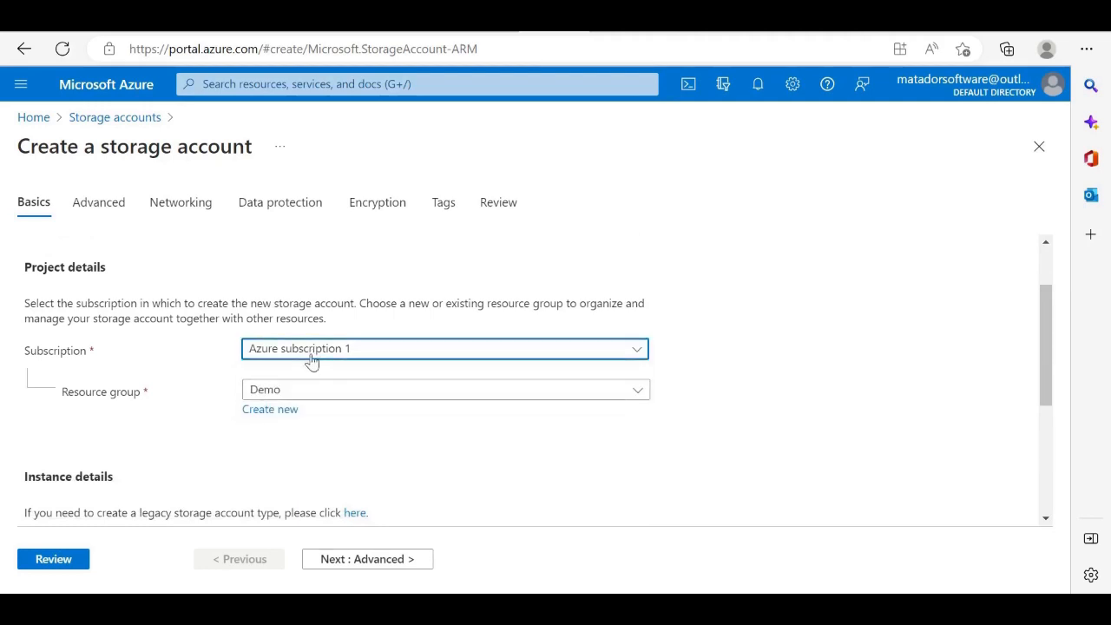
Step: Create a new resource group named Analytics for the storage account
left_click(262, 409)
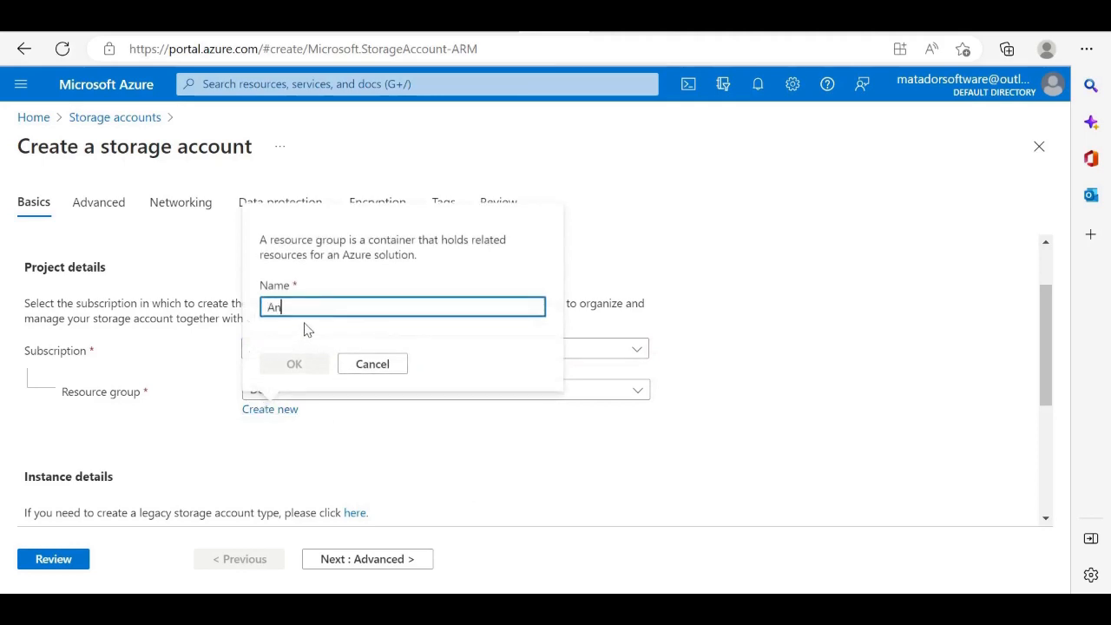
type("Analyt")
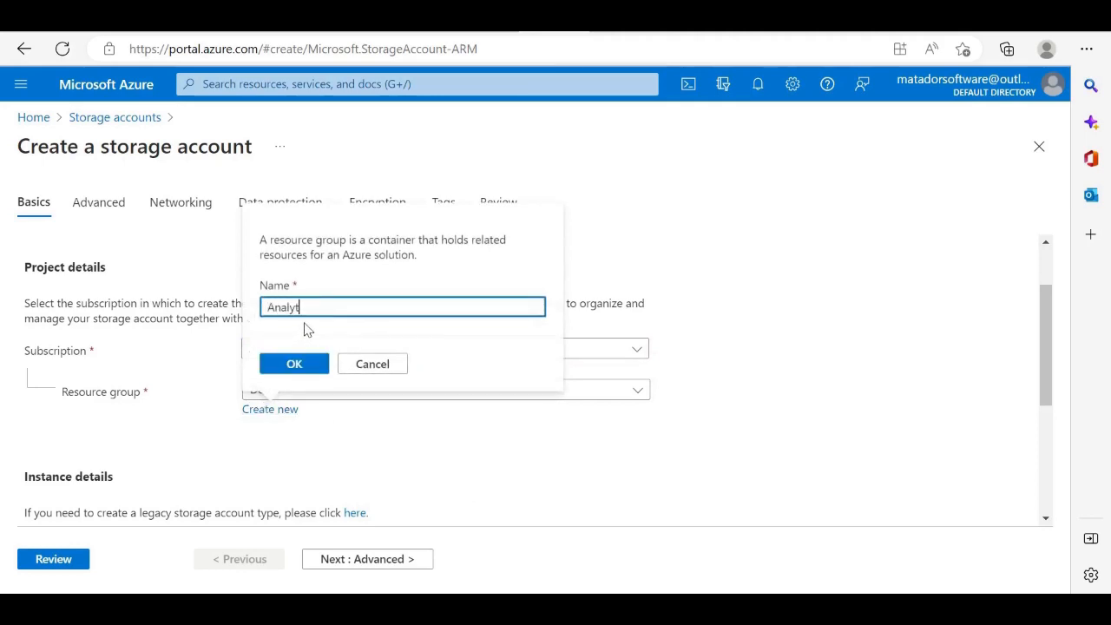
type("ics")
left_click(294, 363)
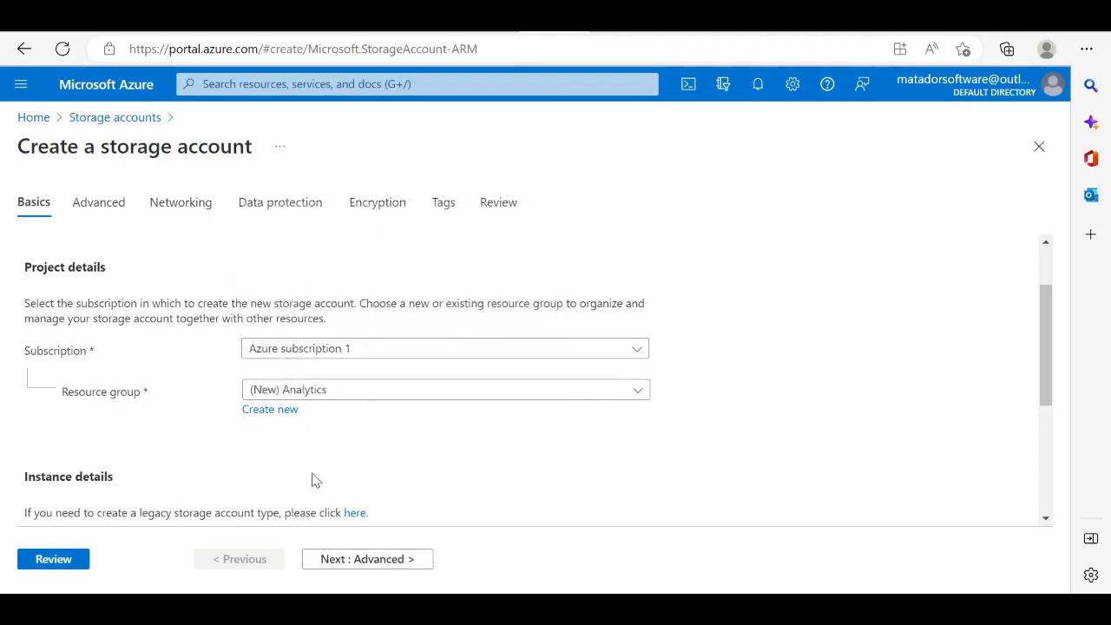
Step: Name the storage account adfzerotohero and set its region to (Europe) UK West
scroll(314, 480, "down", 3)
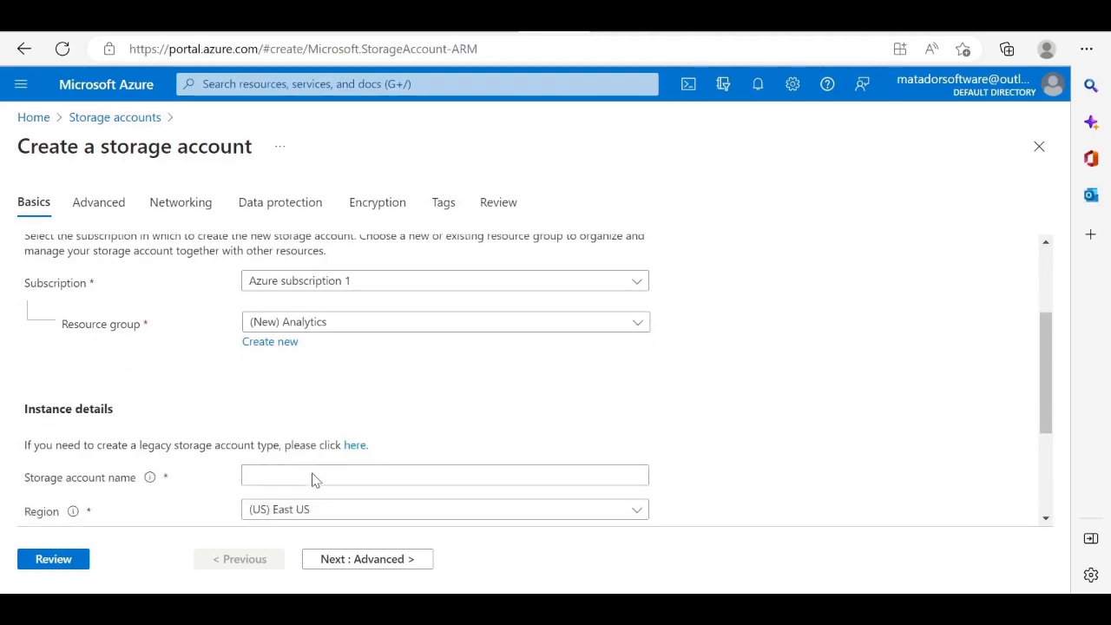
scroll(314, 479, "down", 2)
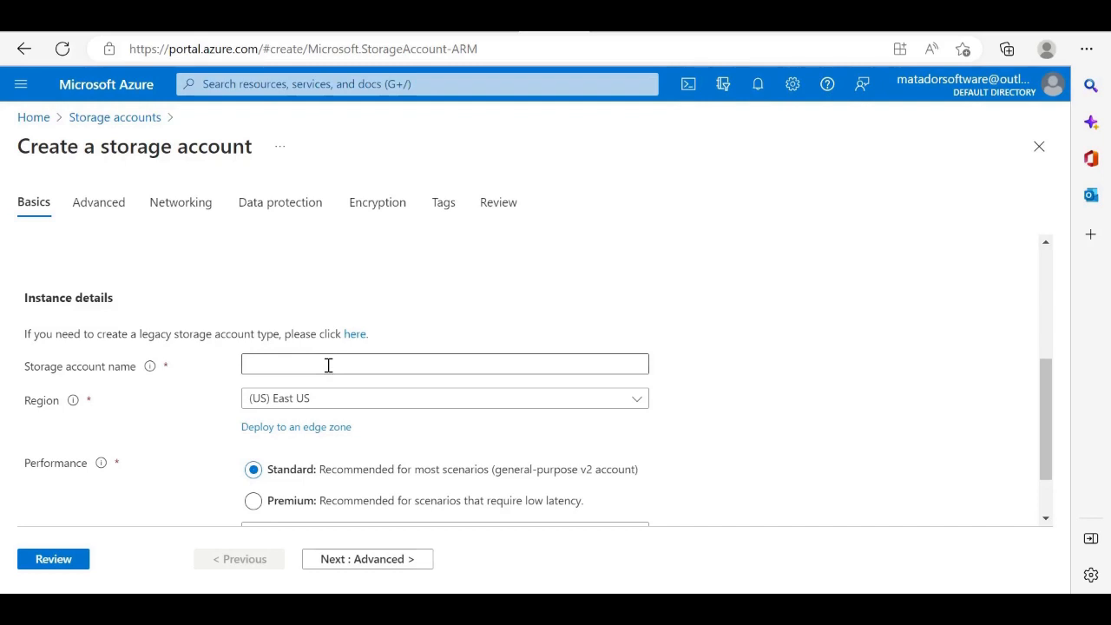
type("adfzerotohero")
left_click(382, 454)
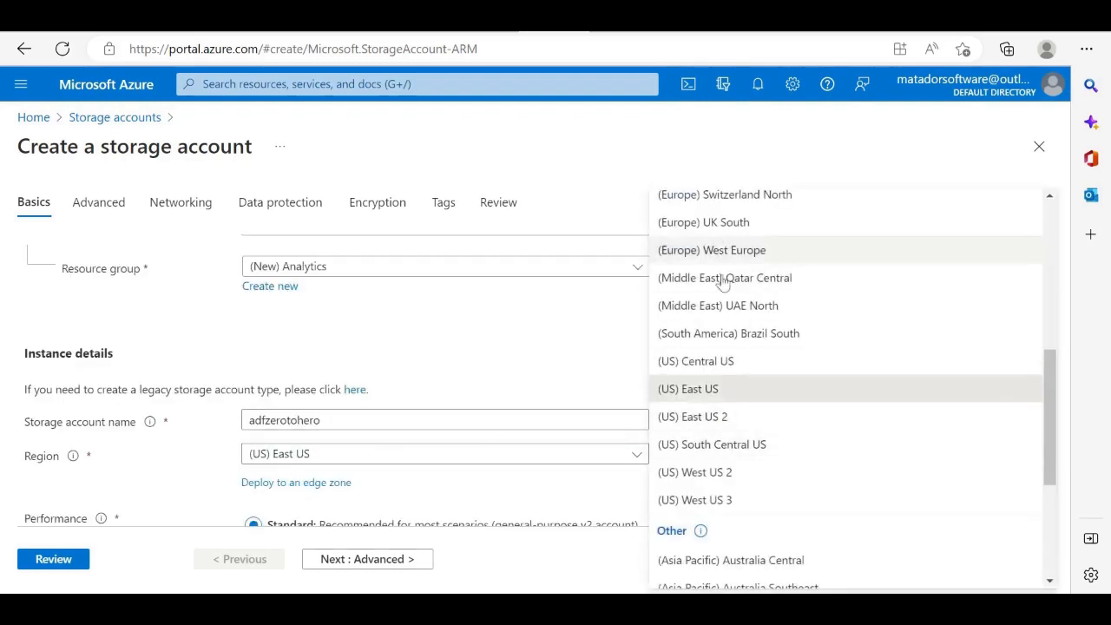
scroll(721, 386, "down", 2)
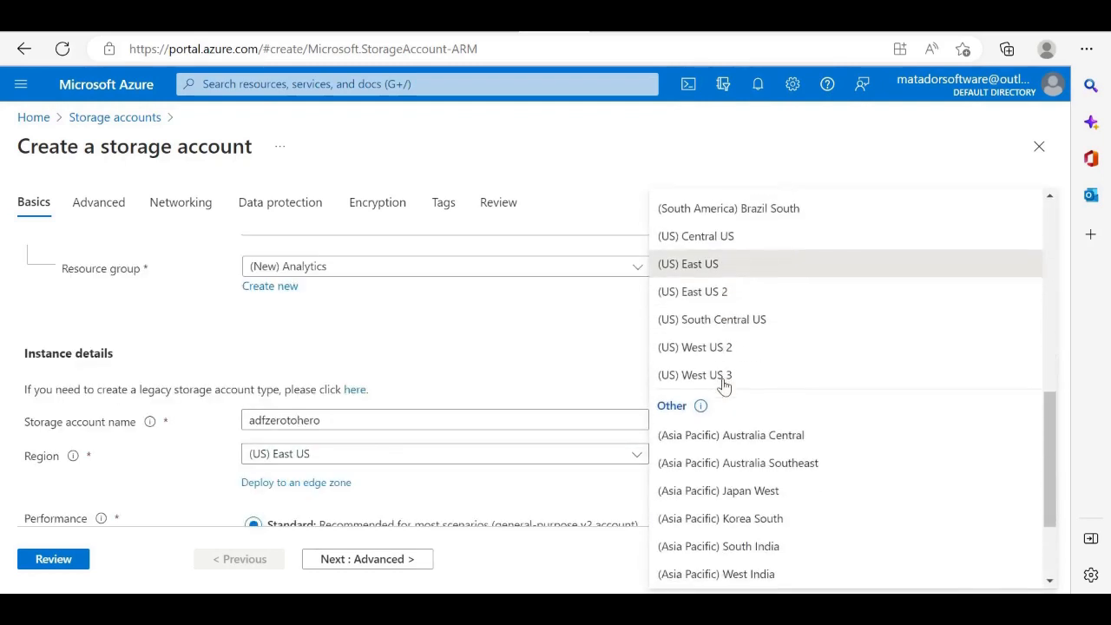
scroll(724, 387, "down", 2)
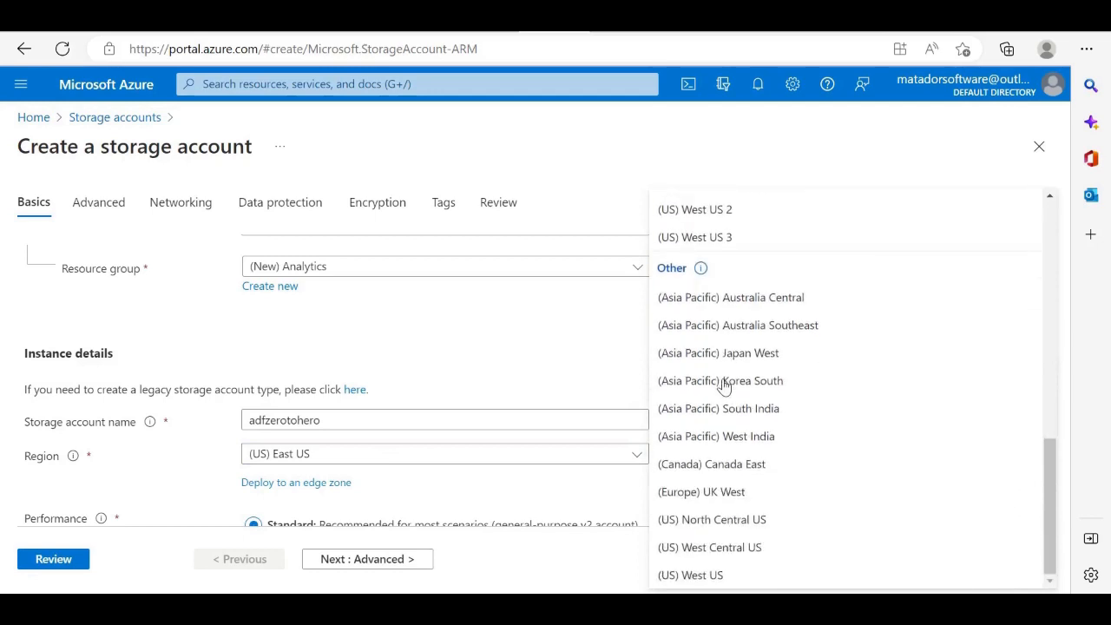
left_click(717, 491)
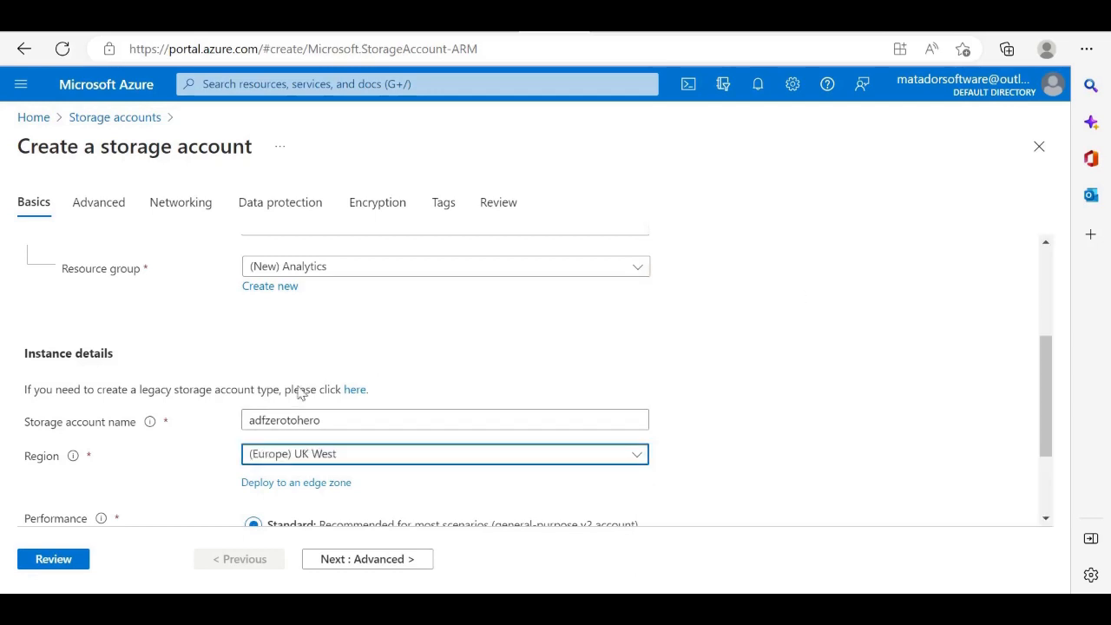
Step: Keep the default performance, redundancy and advanced settings, and proceed to the storage account's networking settings
scroll(404, 503, "down", 3)
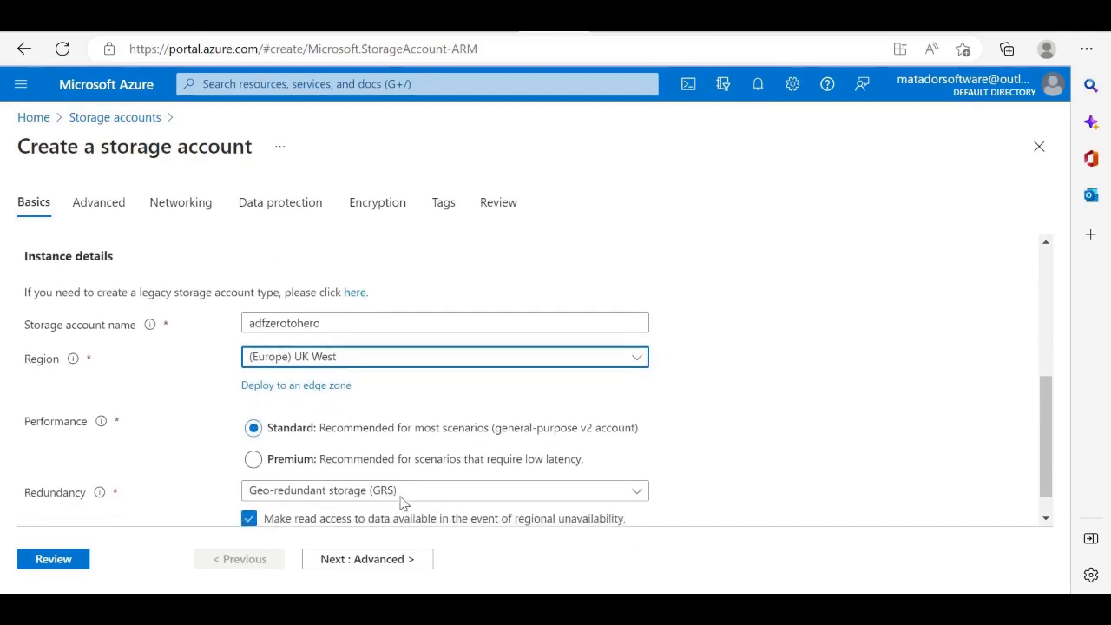
scroll(403, 503, "down", 1)
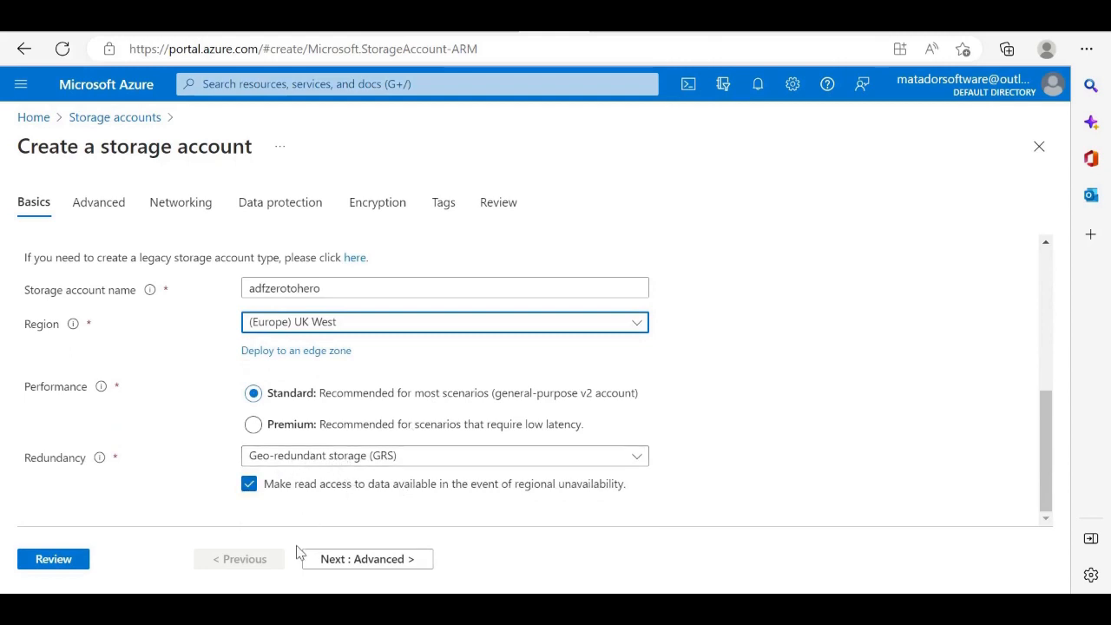
left_click(352, 561)
scroll(261, 460, "down", 2)
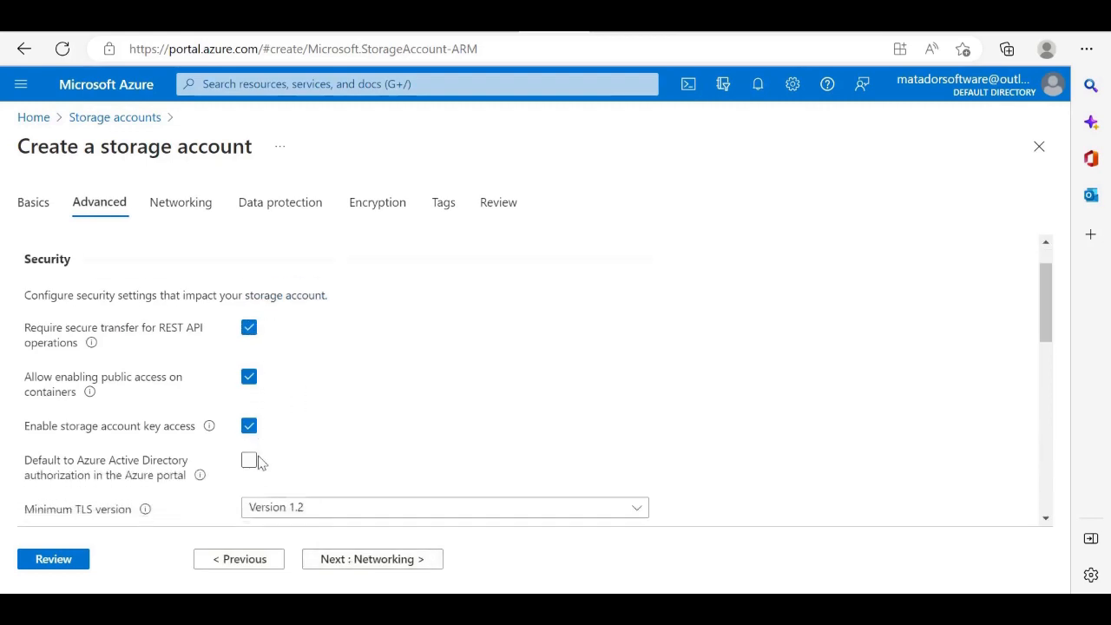
scroll(260, 463, "down", 3)
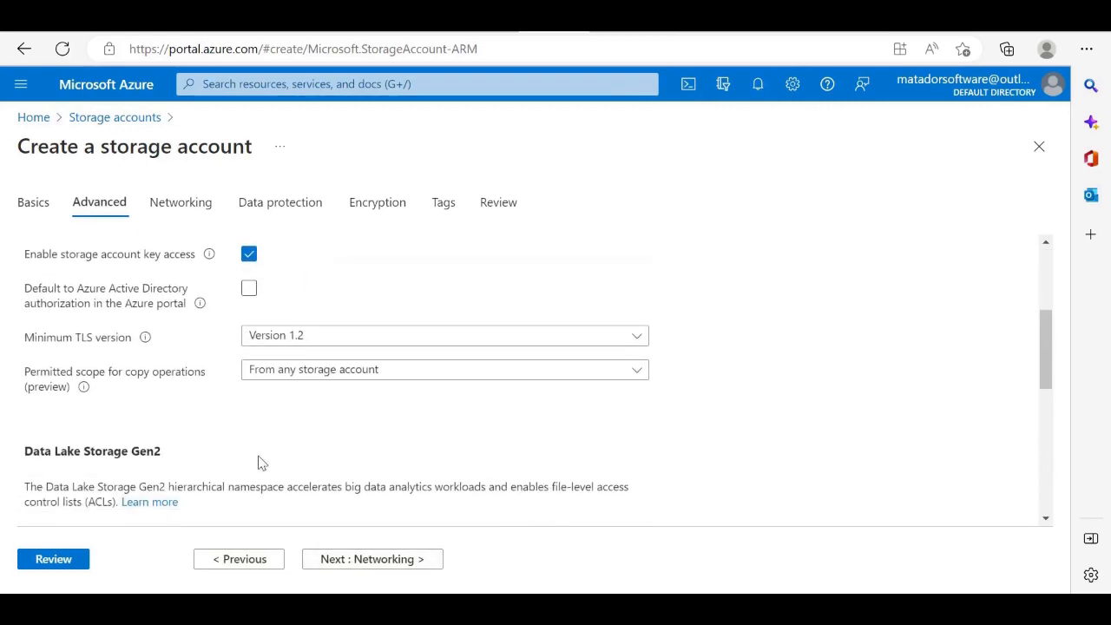
scroll(260, 462, "down", 3)
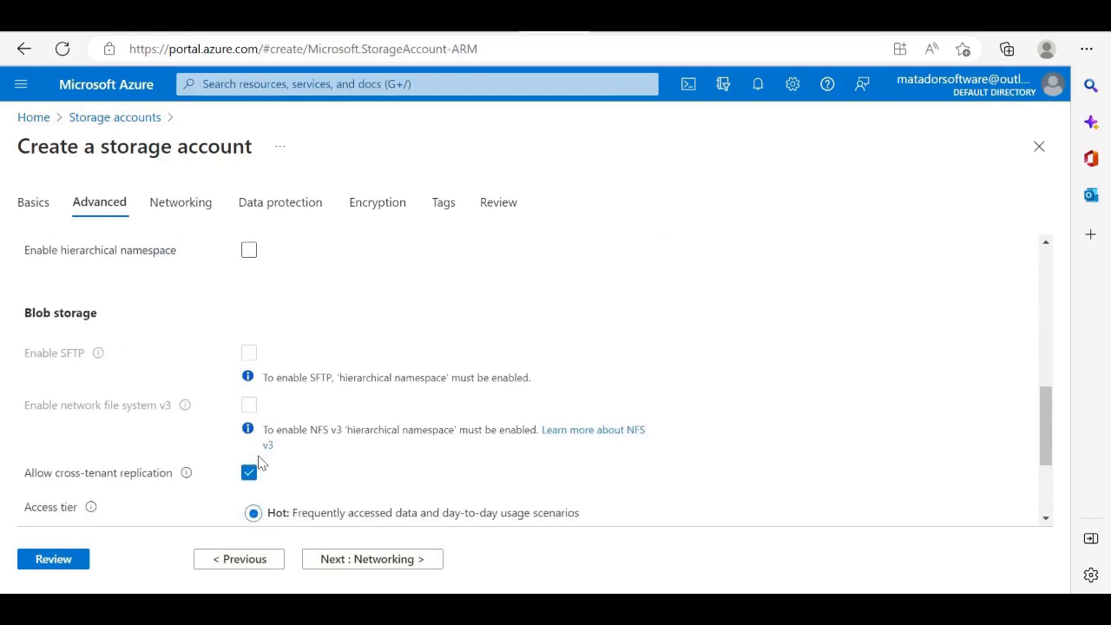
scroll(261, 463, "down", 2)
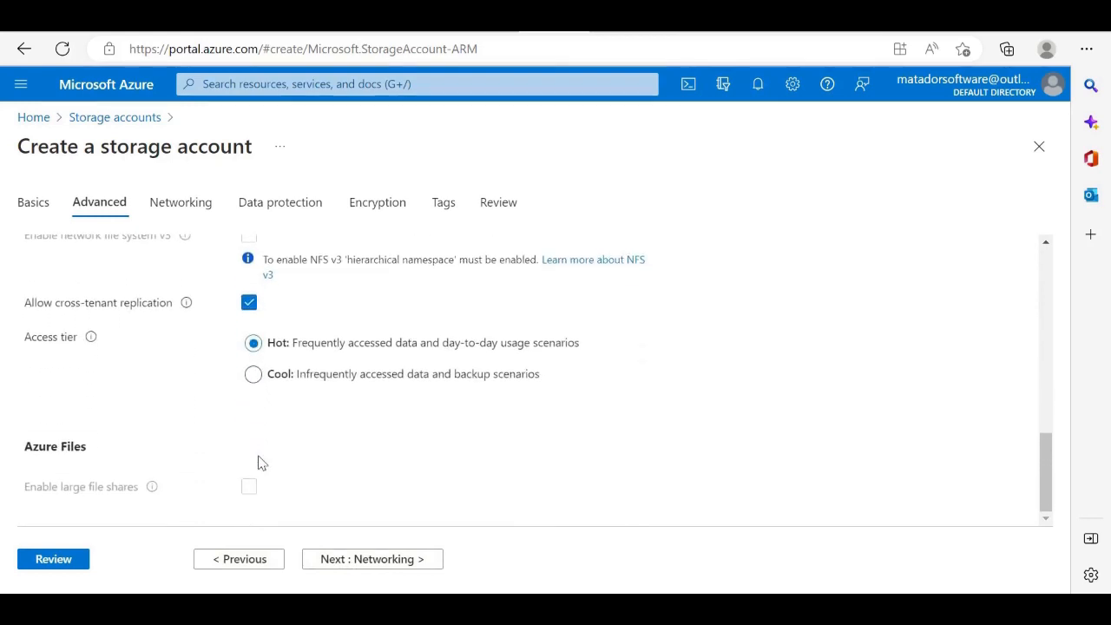
left_click(355, 560)
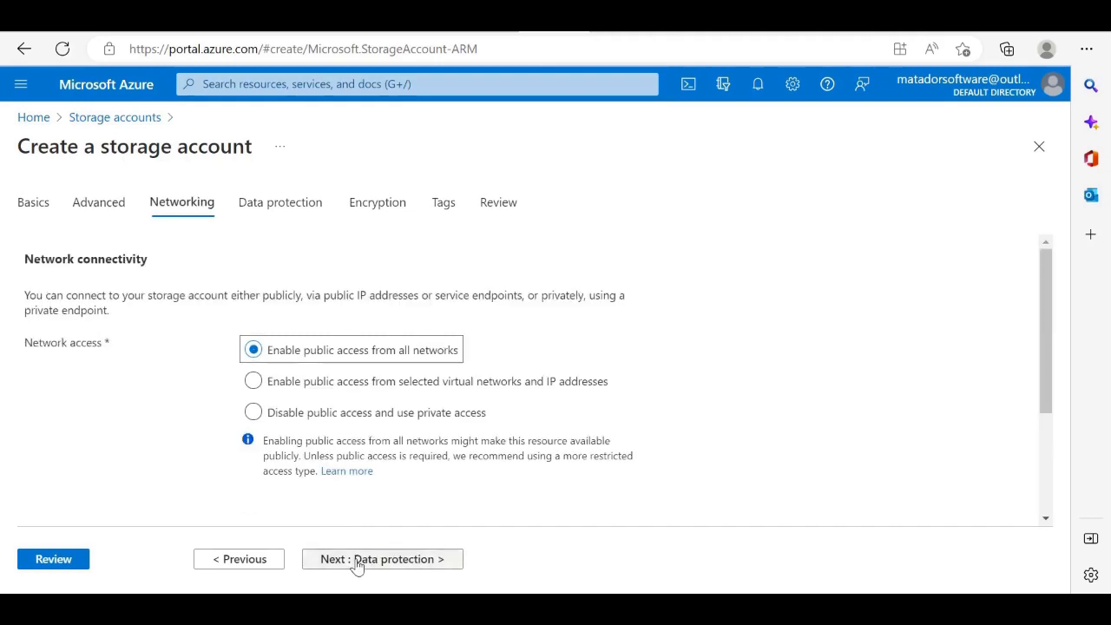
Step: Accept the default networking and data protection settings, and proceed to the encryption settings
scroll(382, 500, "down", 2)
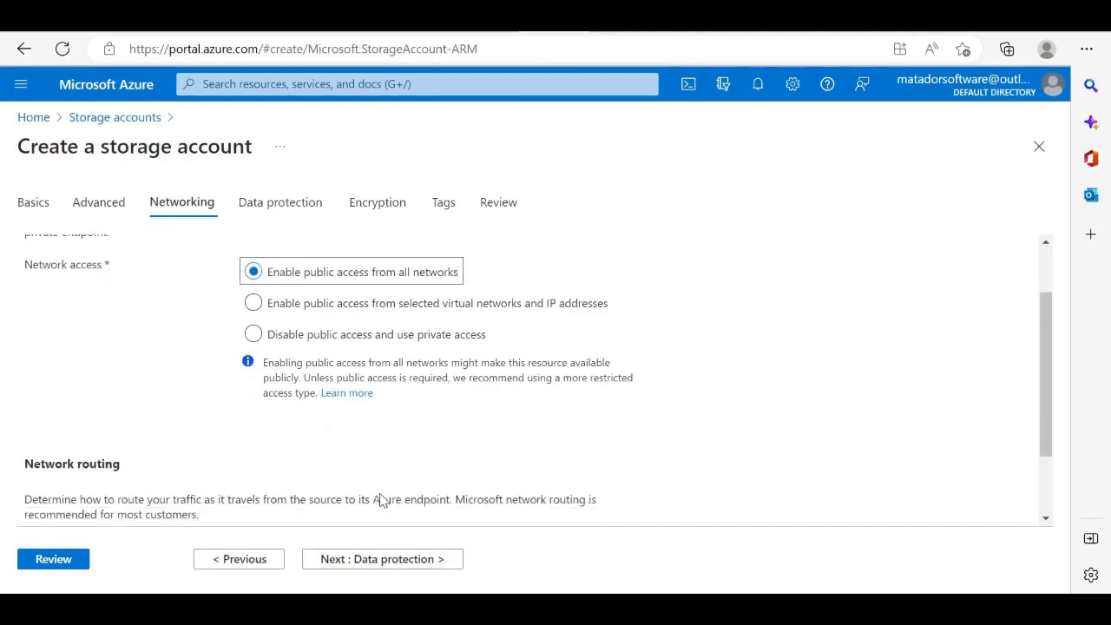
scroll(382, 499, "down", 1)
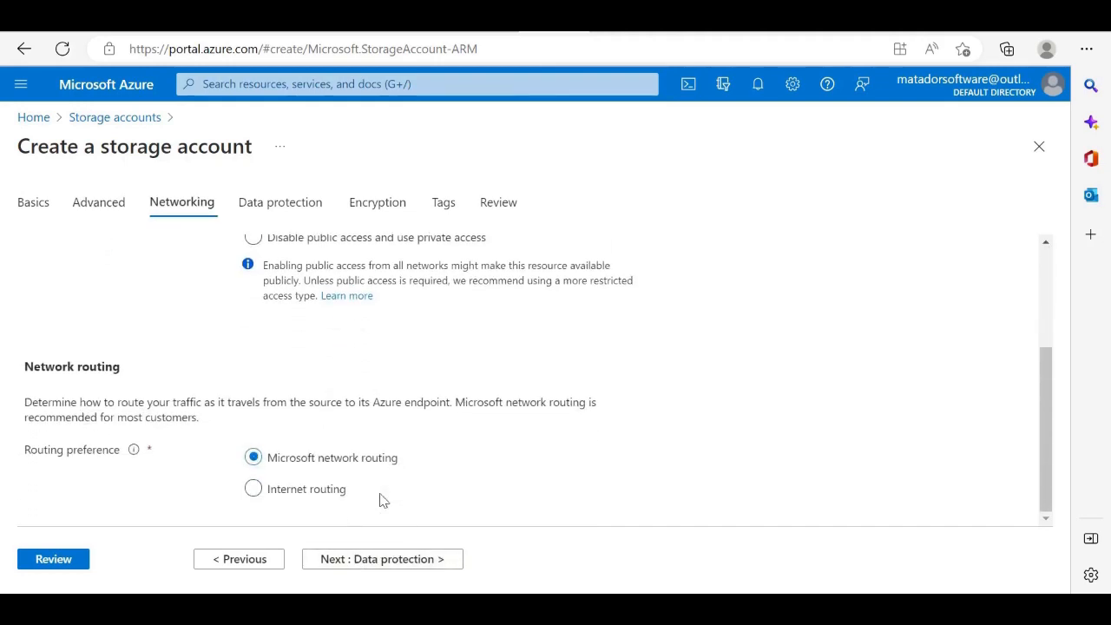
left_click(392, 562)
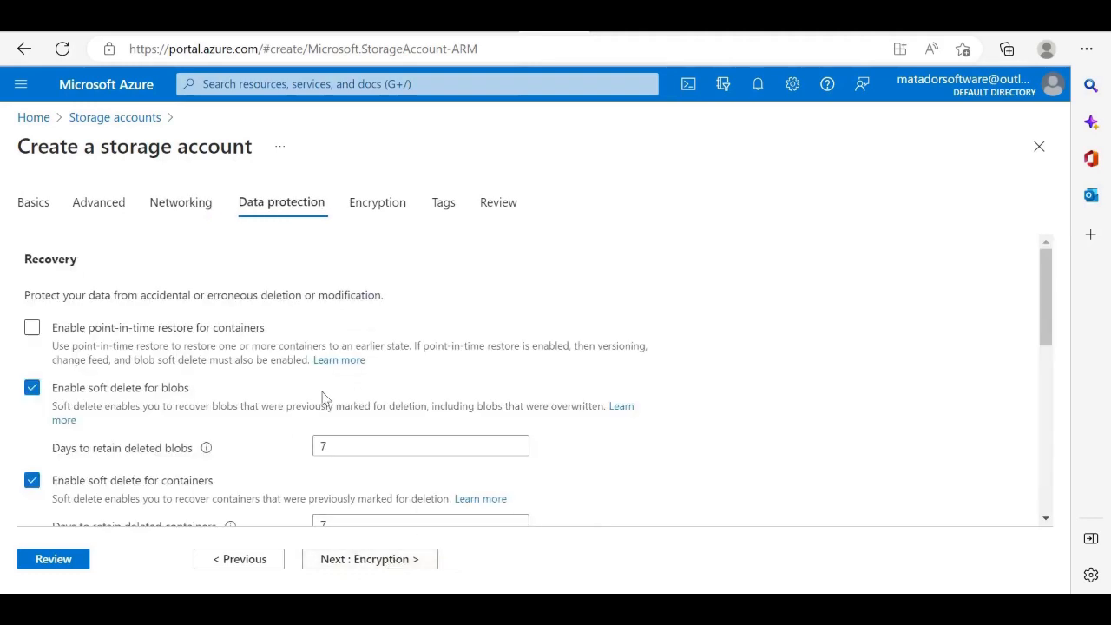
scroll(322, 396, "down", 1)
scroll(322, 397, "down", 3)
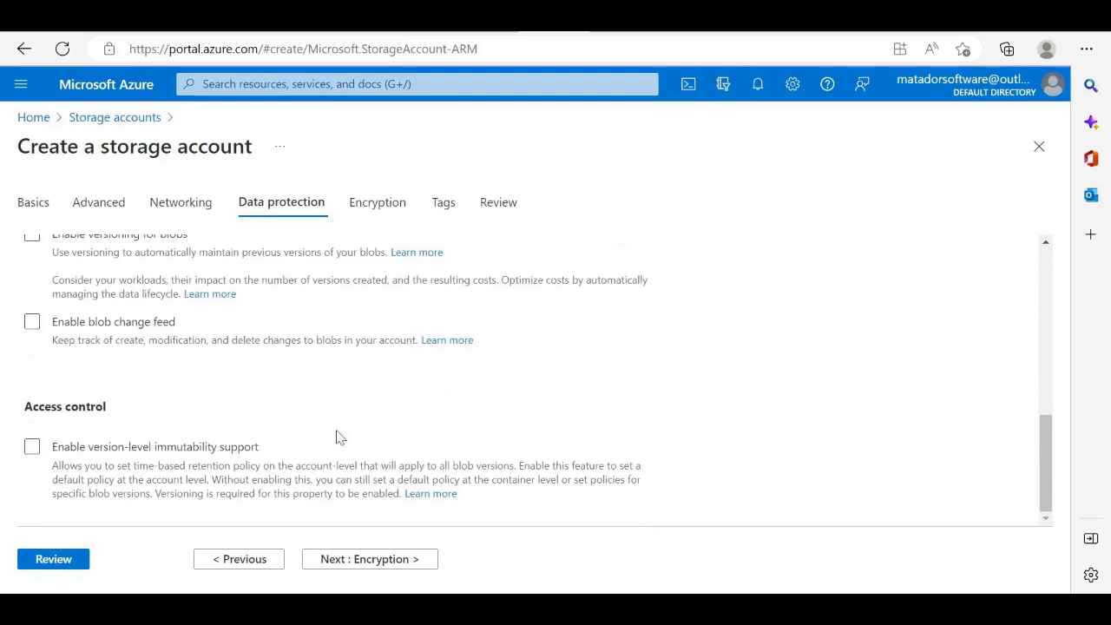
left_click(372, 560)
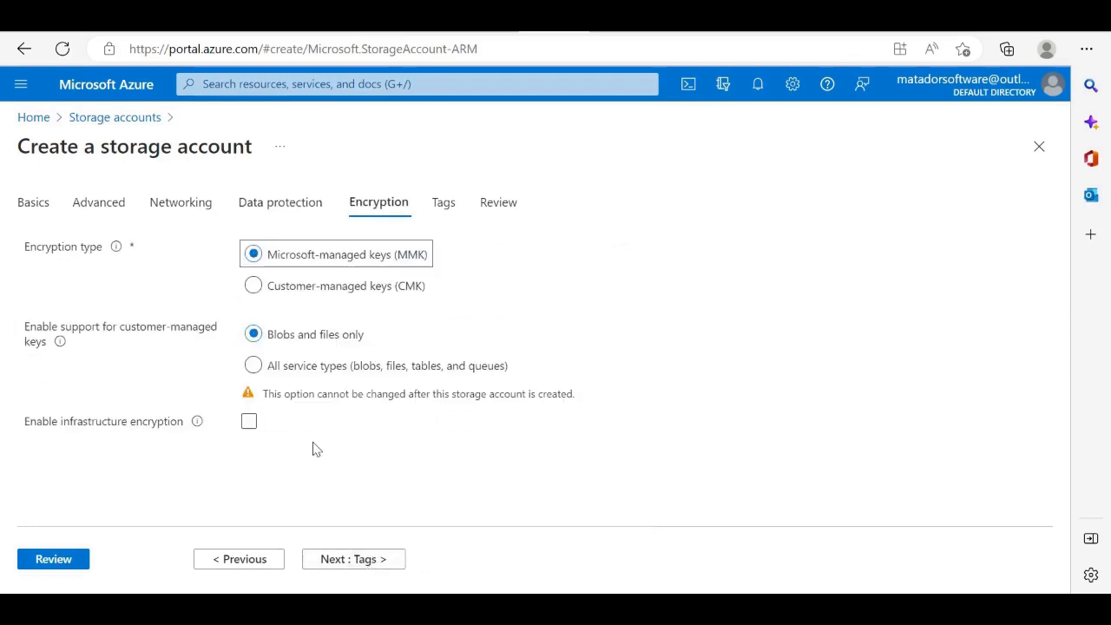
Step: Accept the default encryption settings without adding tags, and create the storage account after checking the review summary
left_click(355, 563)
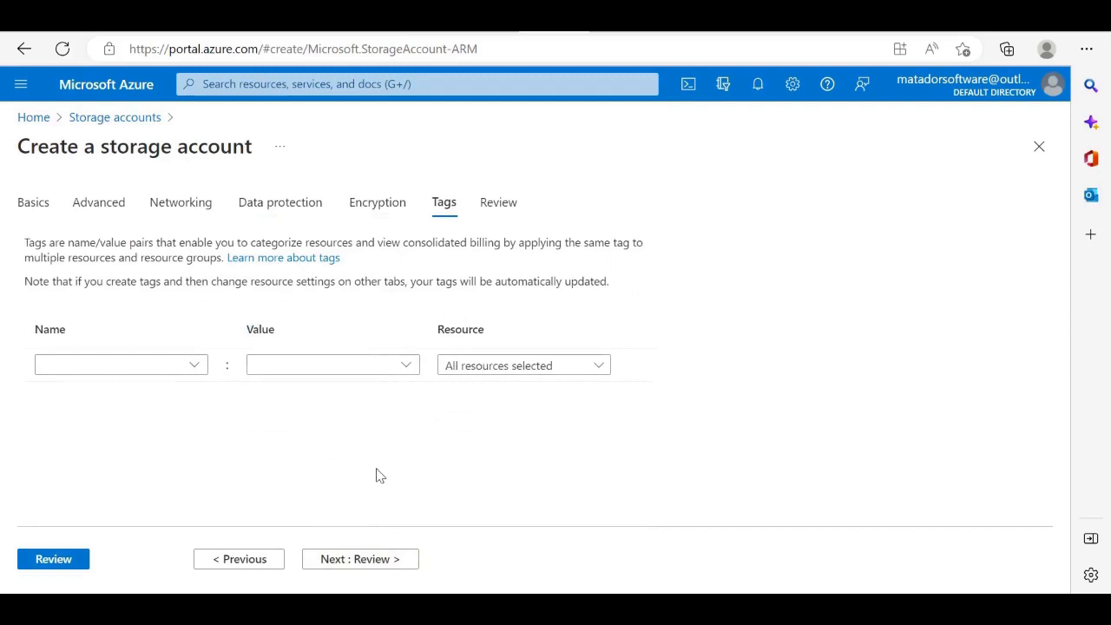
left_click(355, 559)
scroll(375, 397, "down", 1)
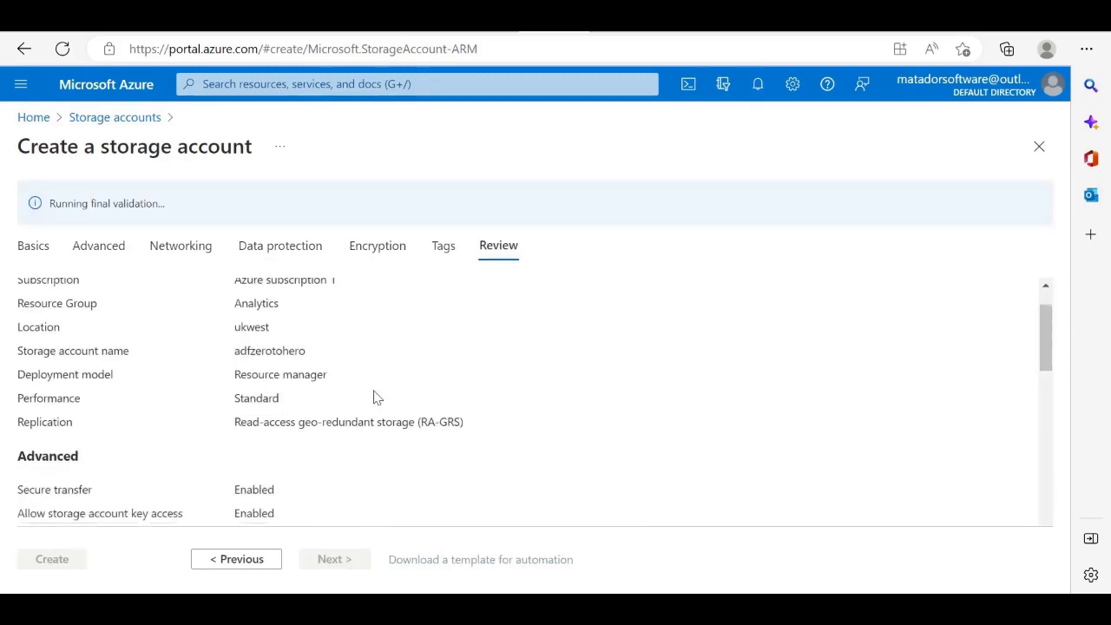
scroll(374, 396, "down", 6)
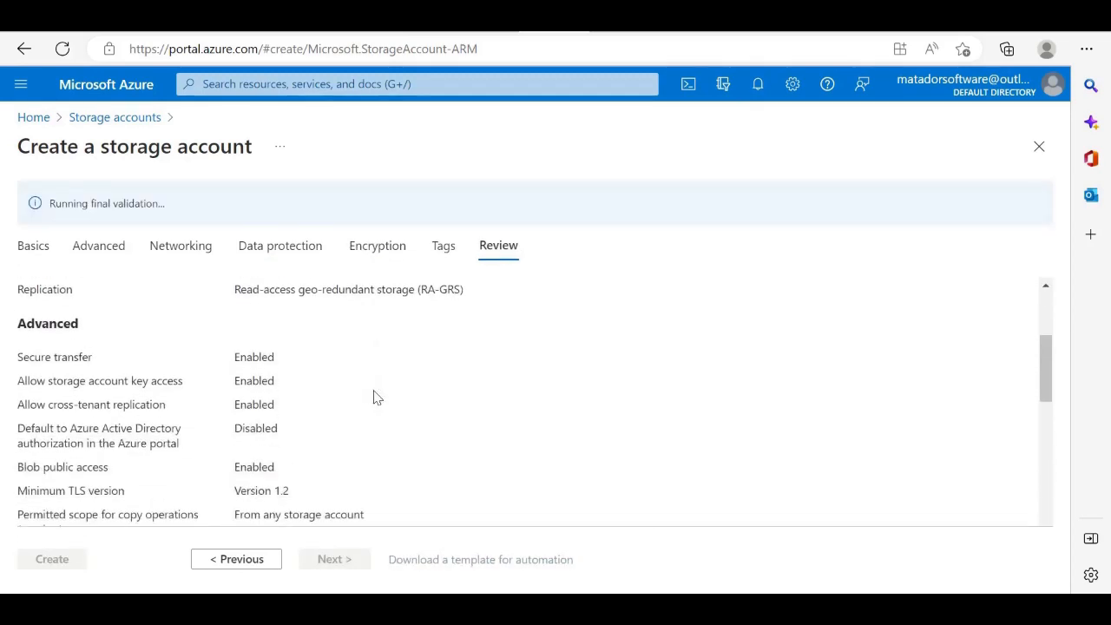
scroll(375, 397, "down", 4)
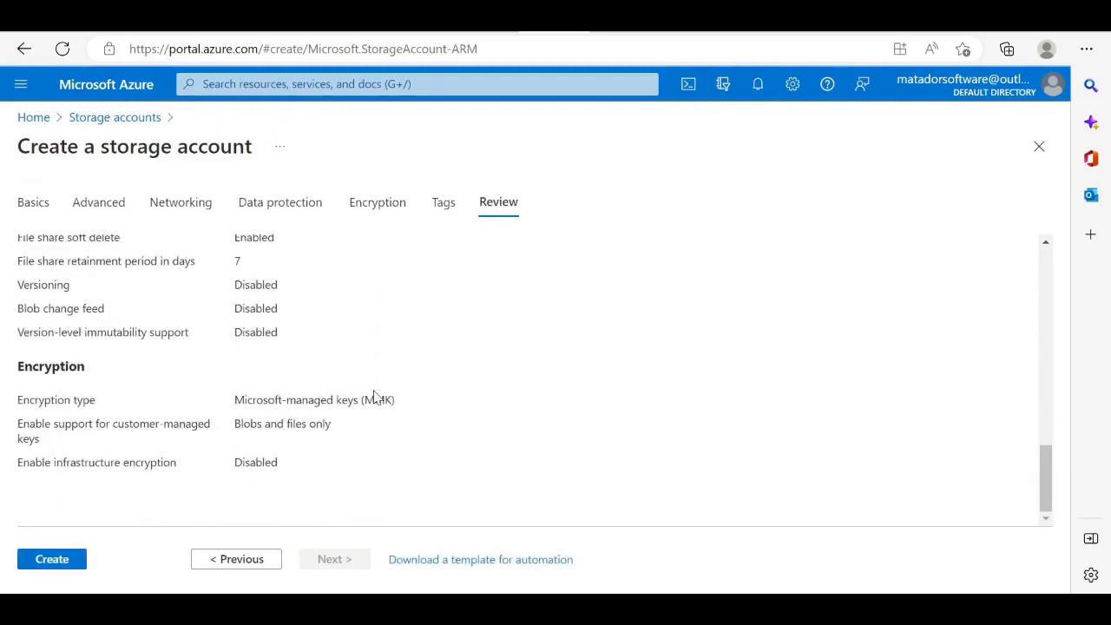
left_click(53, 562)
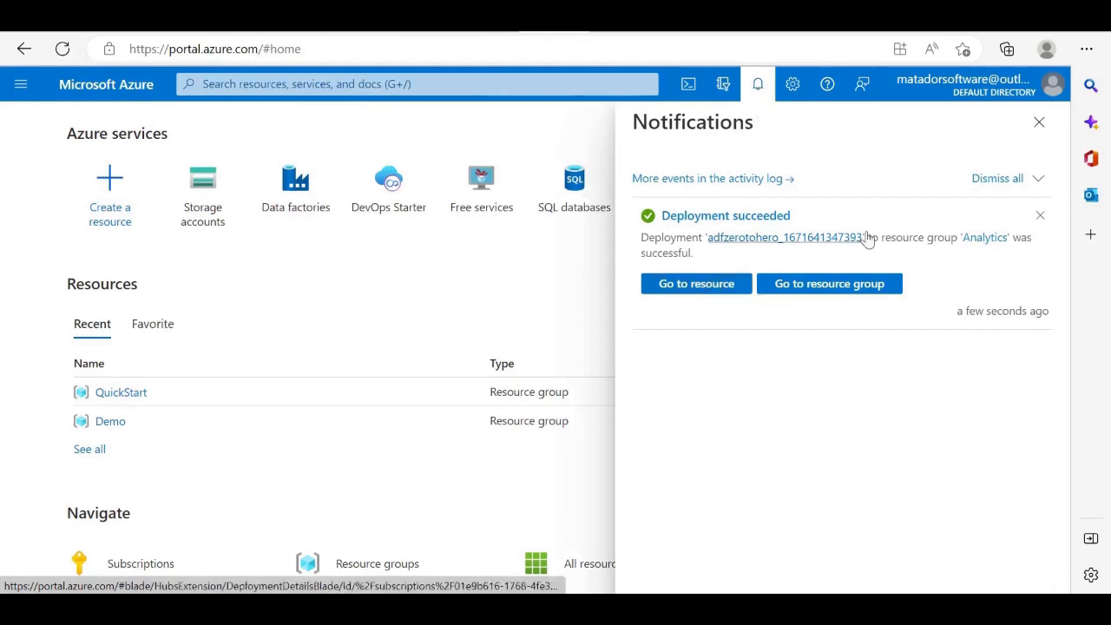
Step: Dismiss the notifications and open the adfzerotohero storage account from the list of storage accounts
left_click(1039, 125)
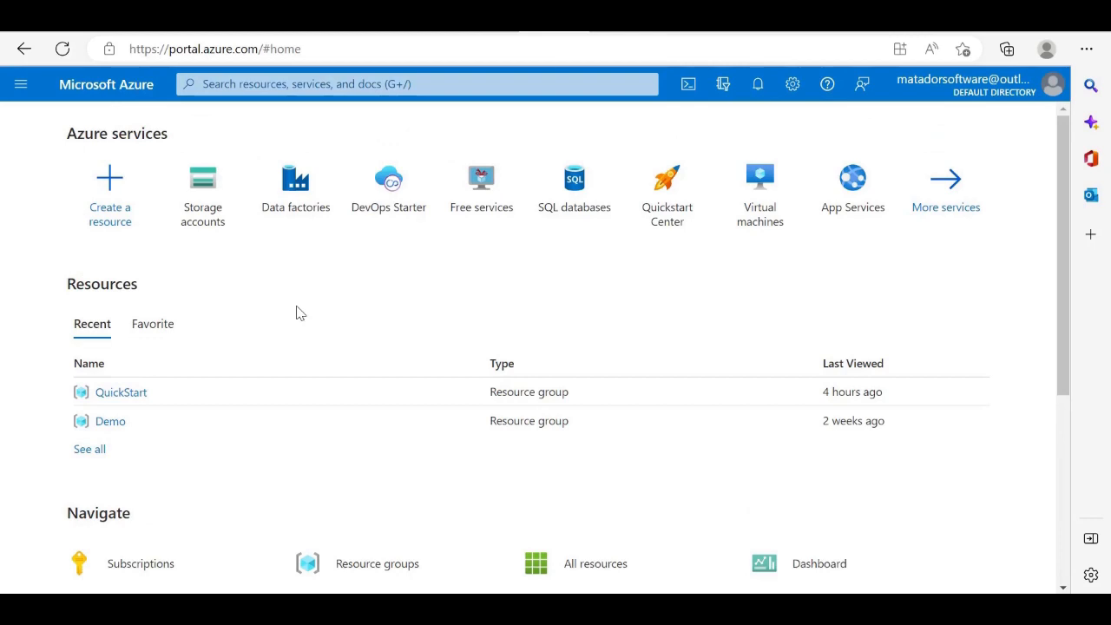
left_click(213, 208)
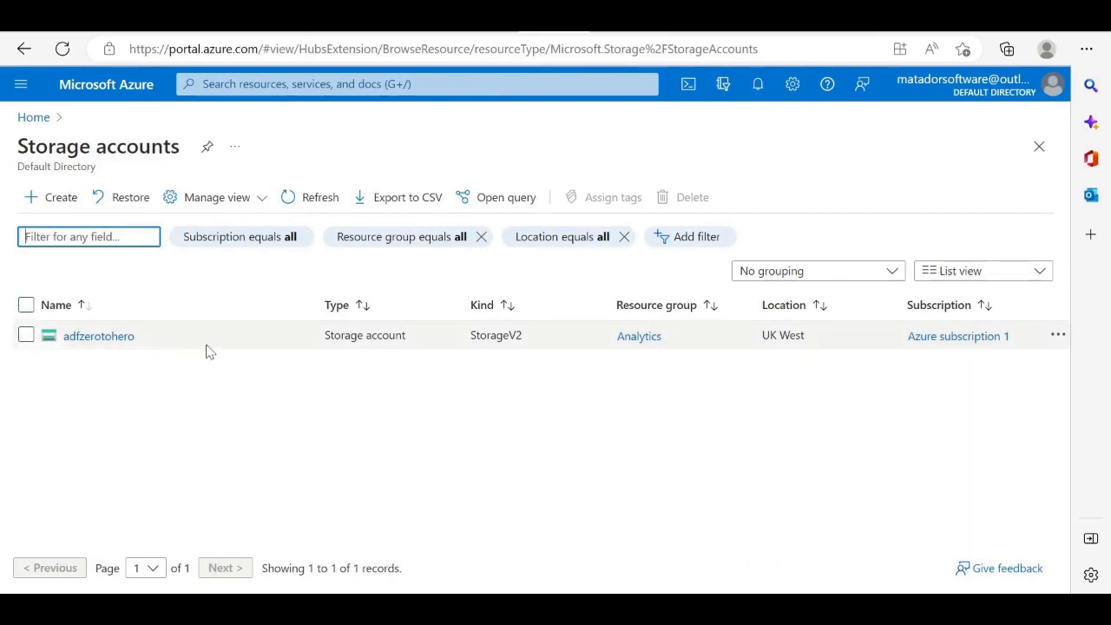
left_click(110, 345)
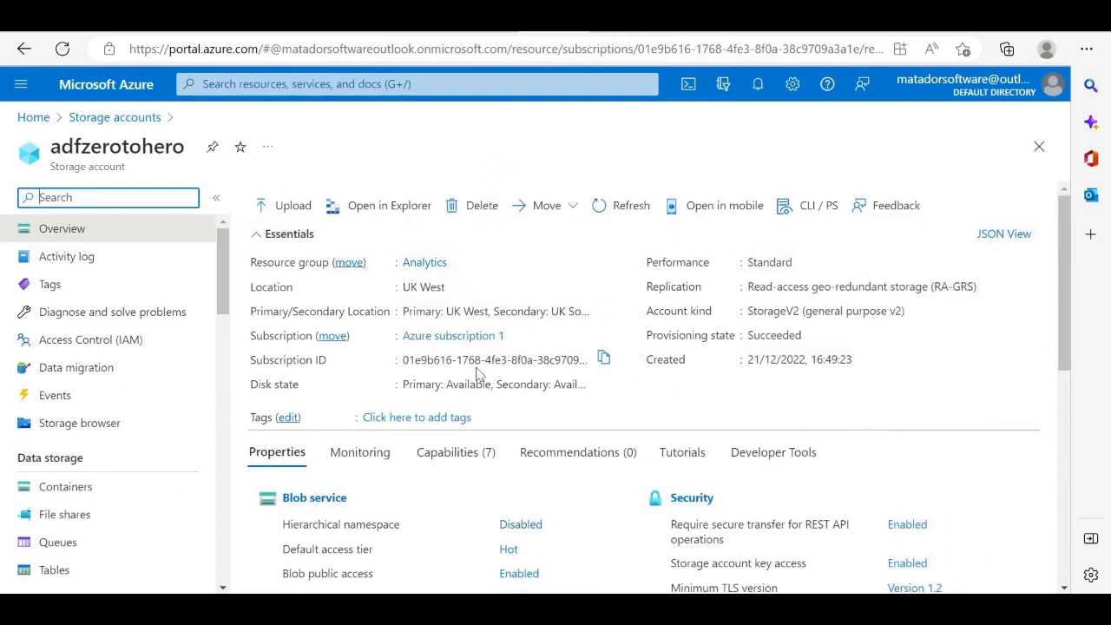
Step: Create a container named csv-files-containers with private access in the adfzerotohero storage account
scroll(478, 373, "down", 3)
scroll(478, 372, "down", 5)
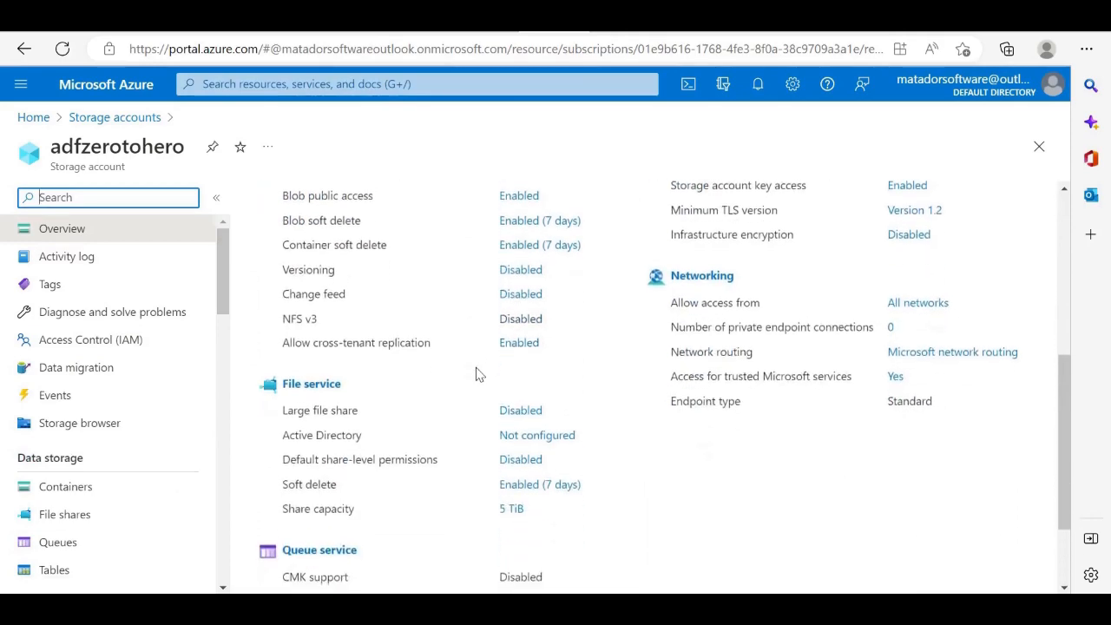
scroll(475, 373, "up", 8)
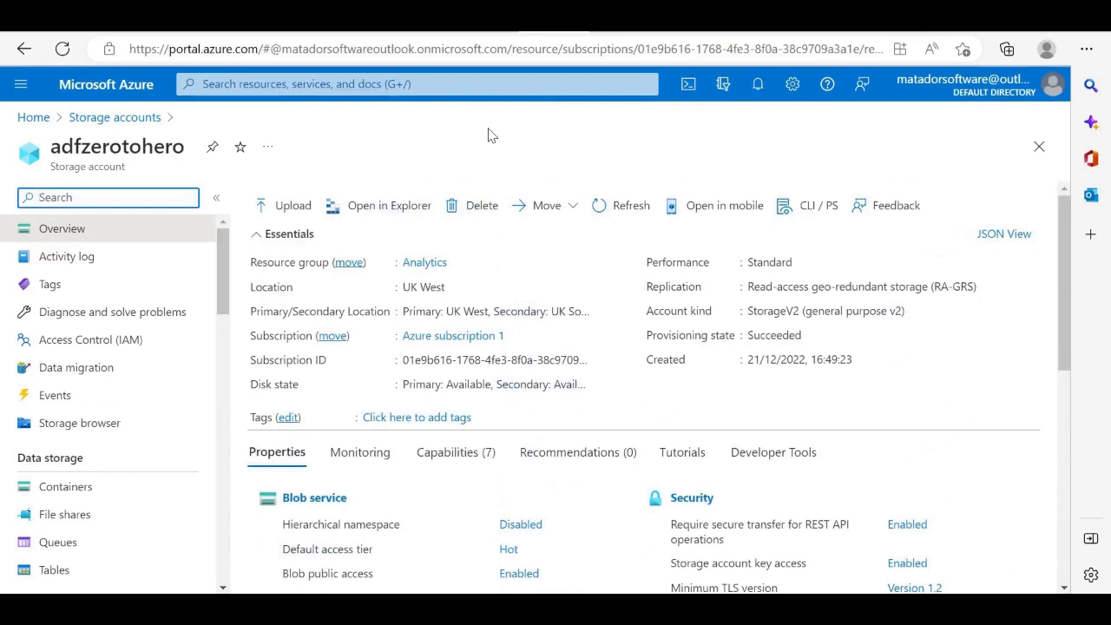
left_click(94, 486)
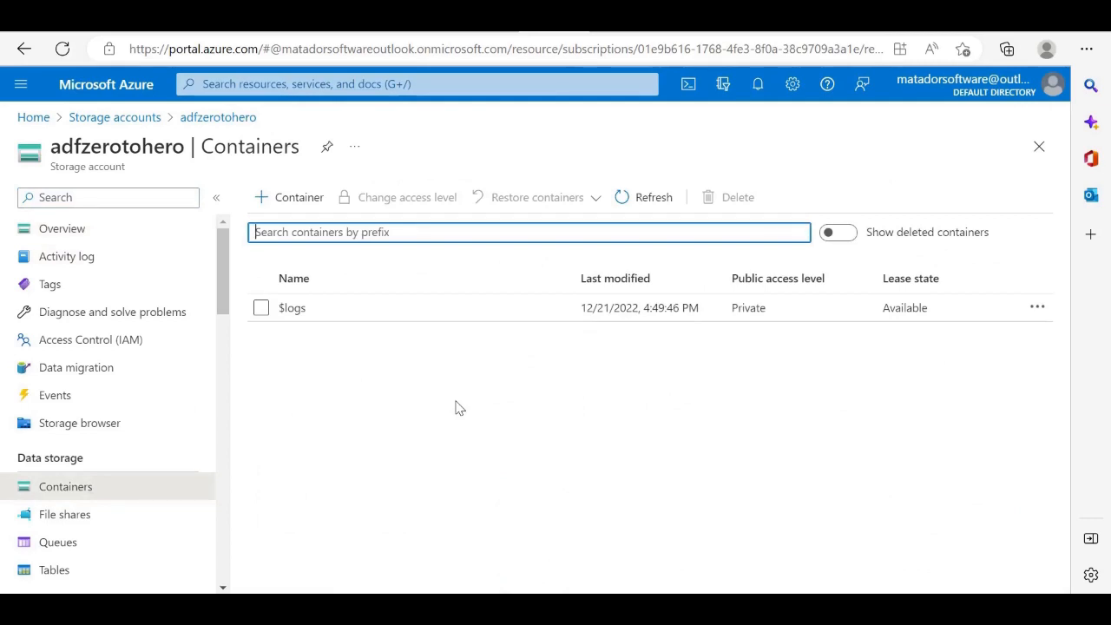
left_click(310, 198)
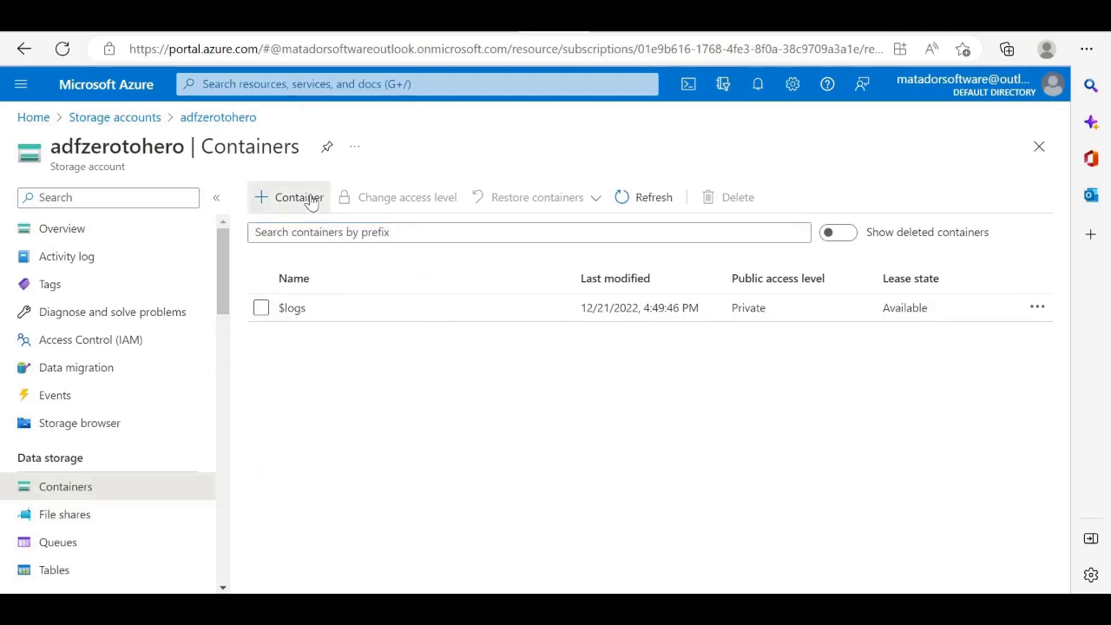
type("csv-files-containers")
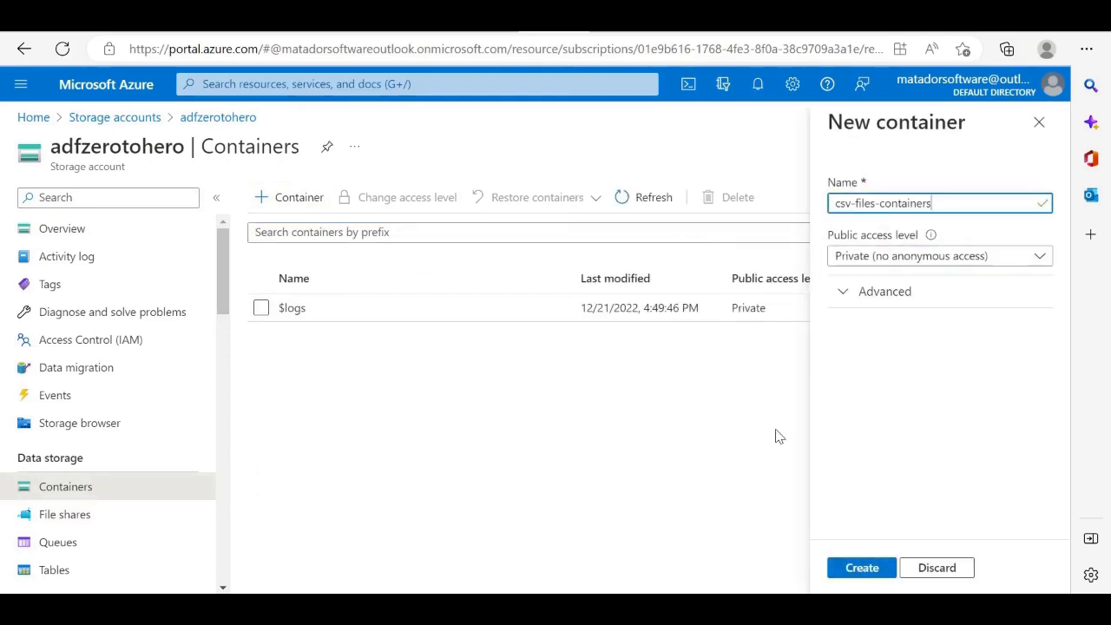
left_click(873, 569)
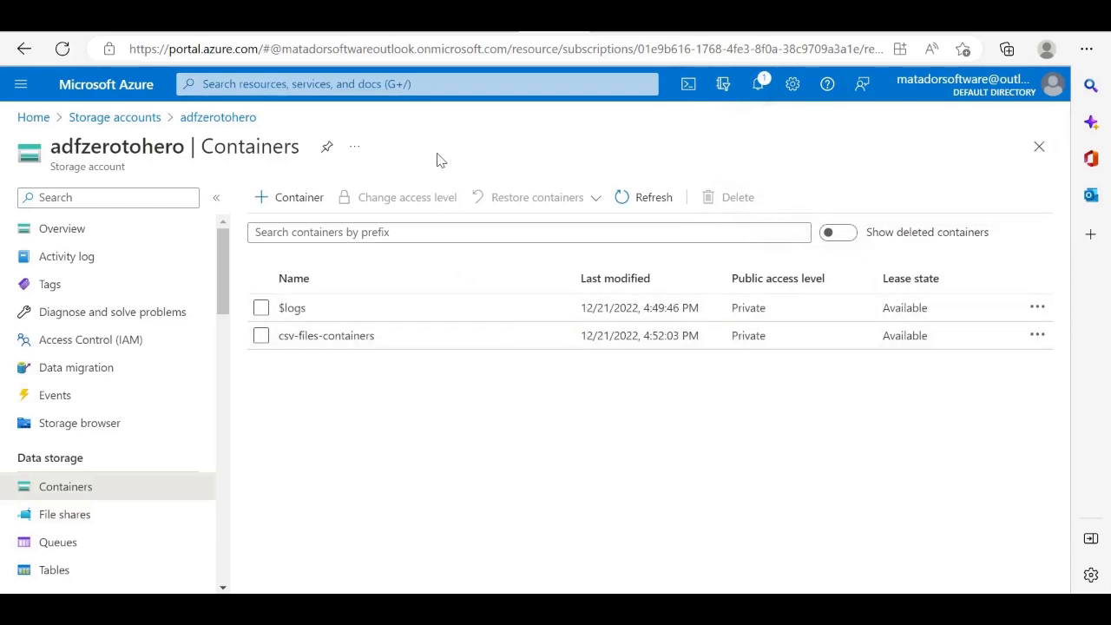
Step: Upload Production Inventory.xlsx to the csv-files-containers container and refresh its blob list
left_click(326, 336)
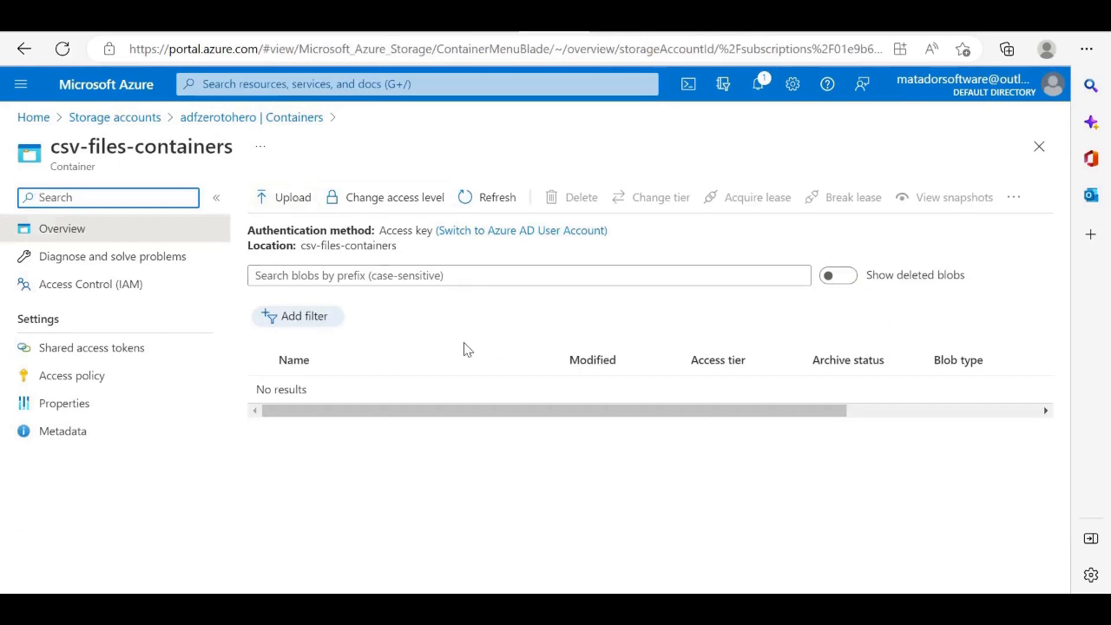
left_click_drag(447, 410, 691, 390)
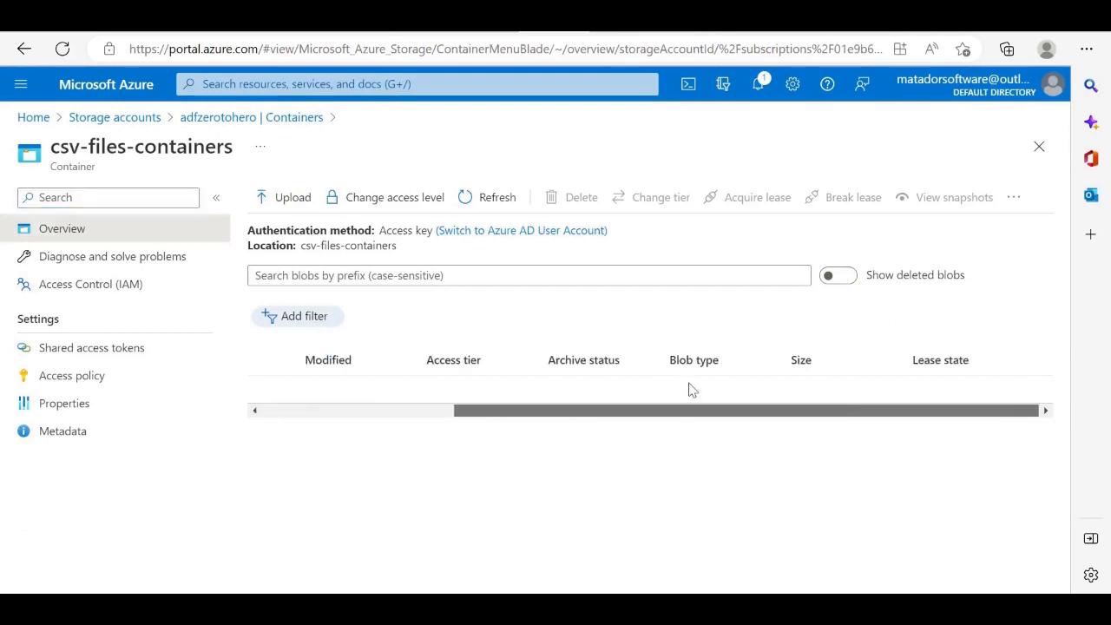
left_click_drag(603, 410, 369, 414)
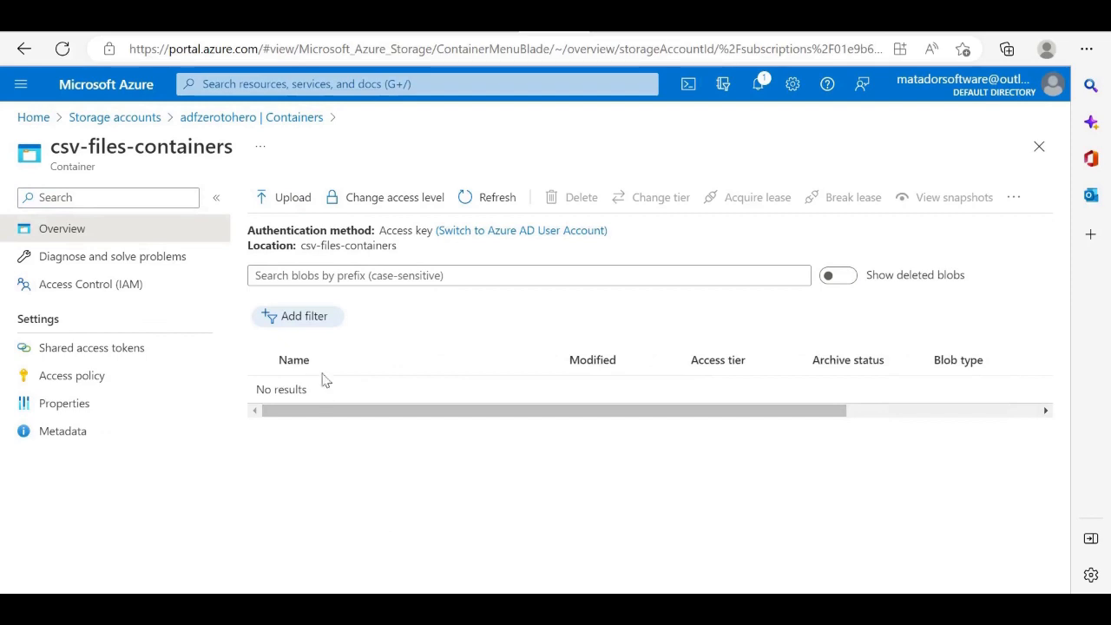
left_click(294, 199)
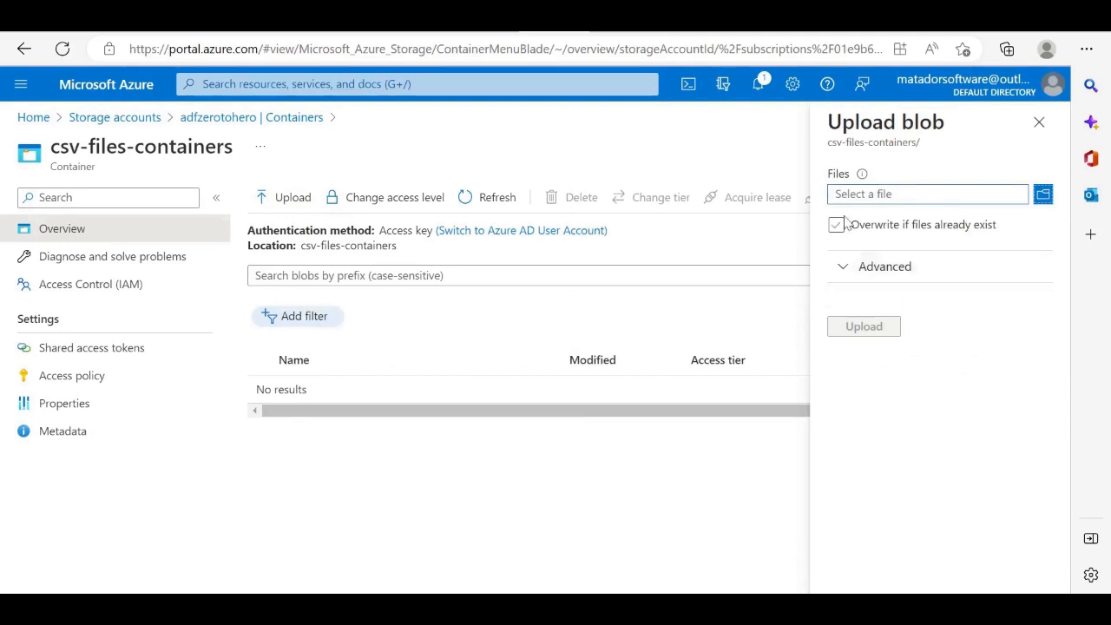
left_click(1042, 194)
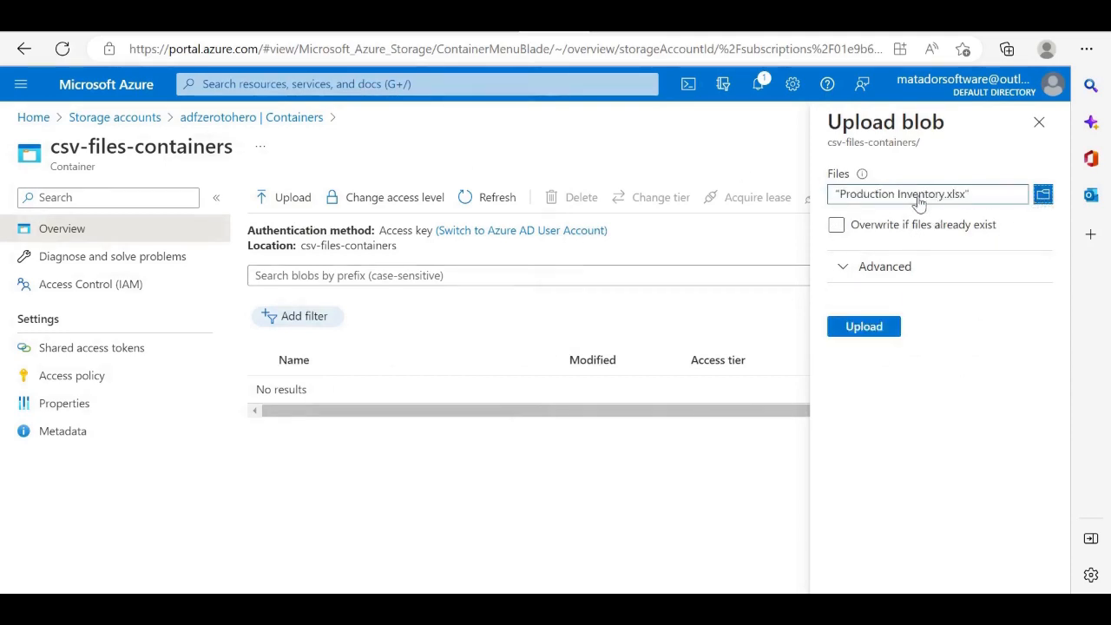
left_click(884, 330)
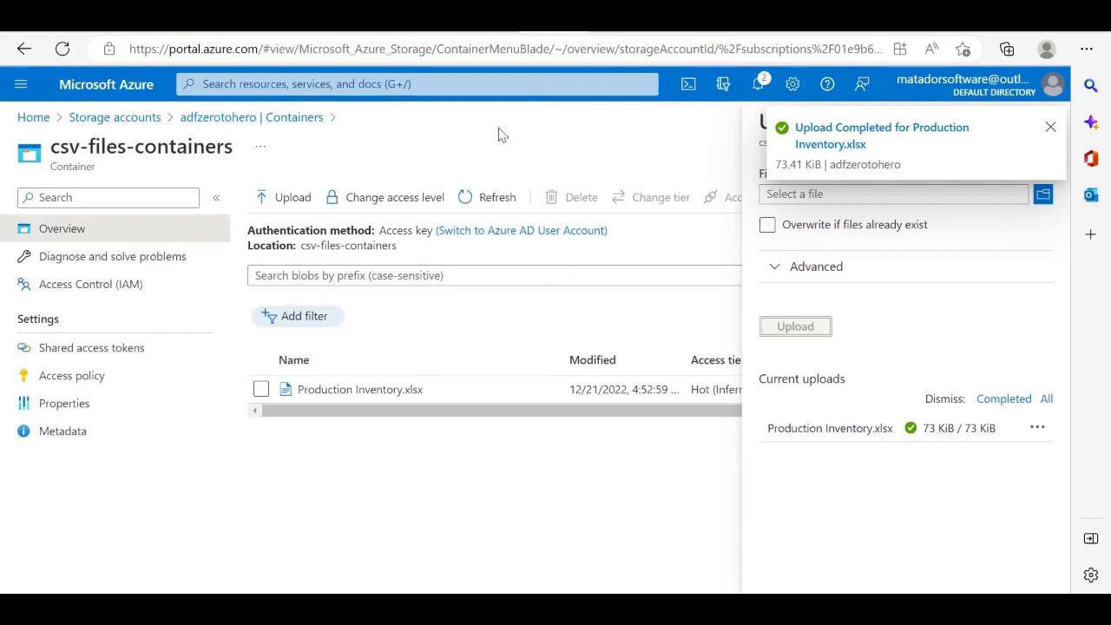
left_click(1050, 126)
left_click(1037, 122)
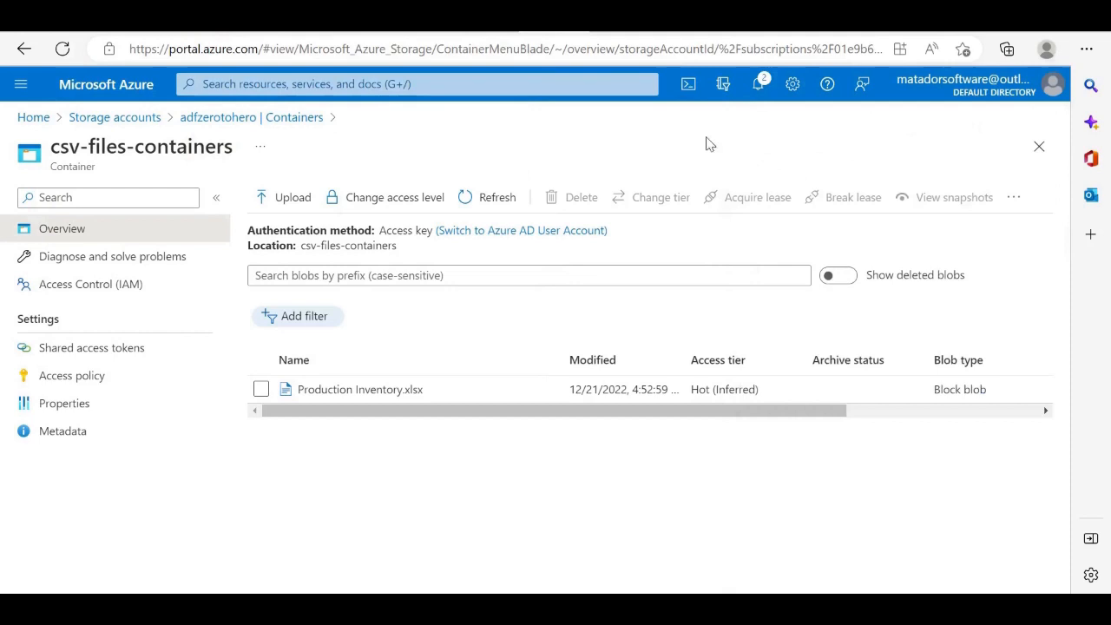
left_click(490, 198)
Step: Start creating a data factory under Azure subscription 1 and assign it to the Analytics resource group
left_click(33, 116)
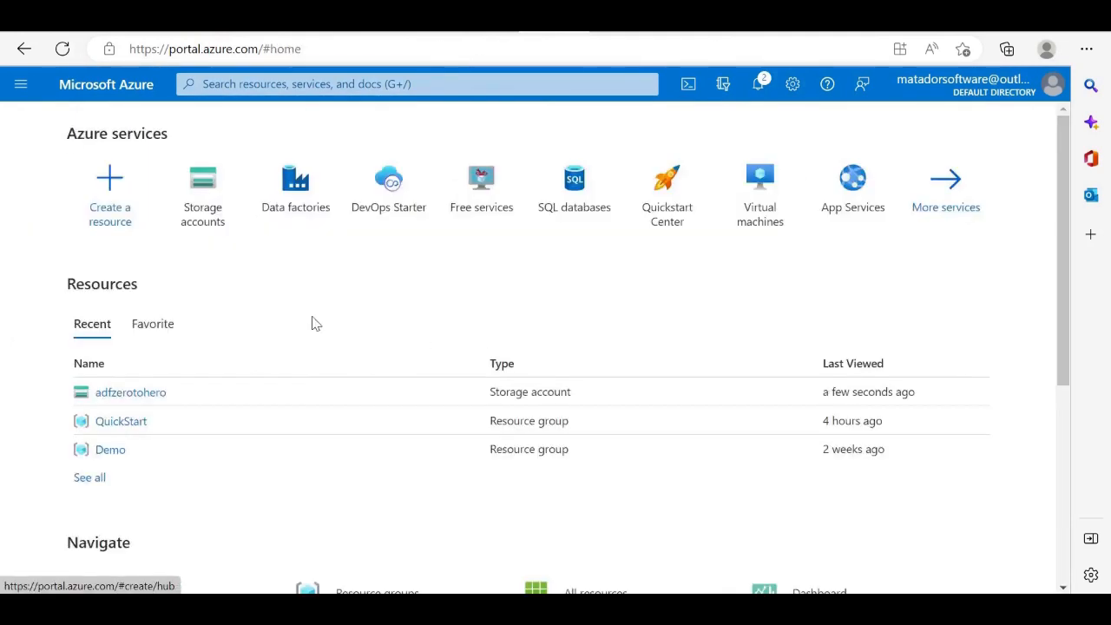
left_click(310, 192)
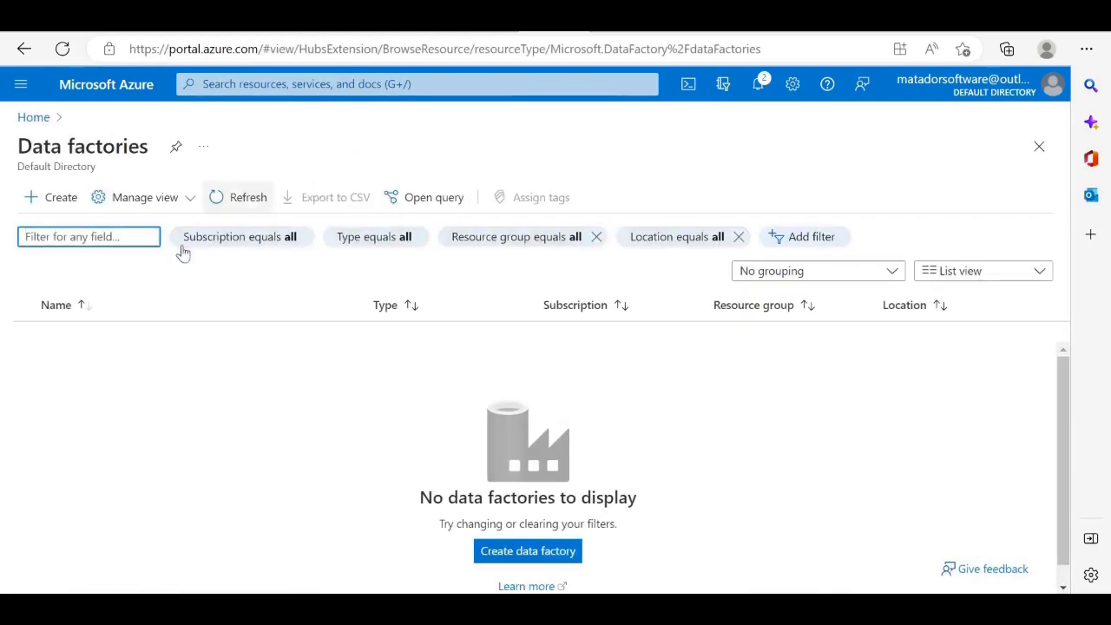
scroll(414, 453, "down", 1)
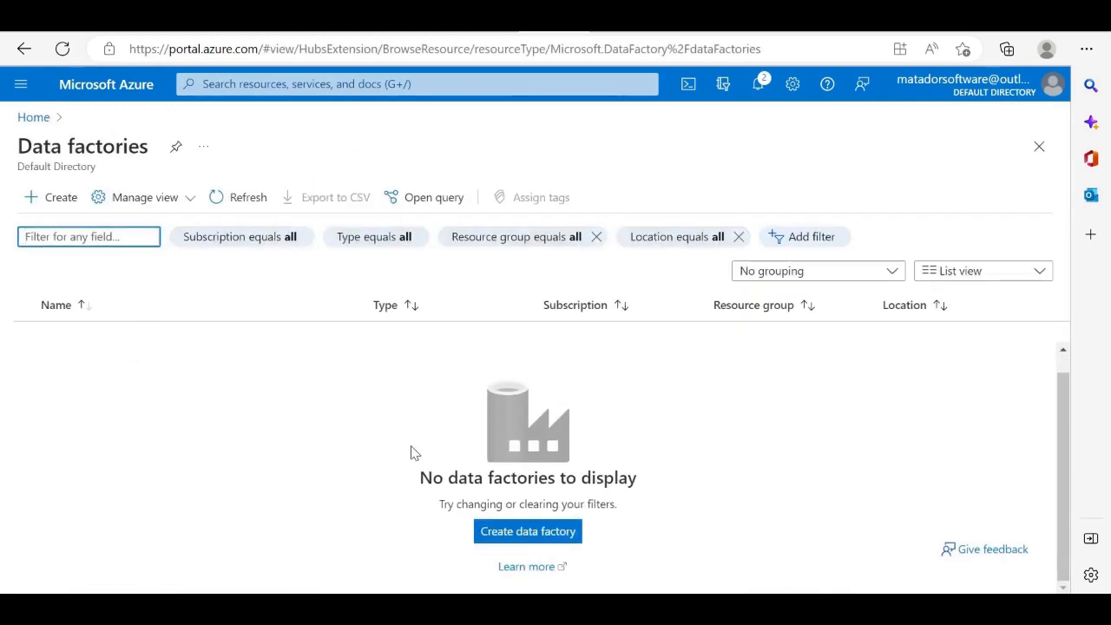
left_click(537, 539)
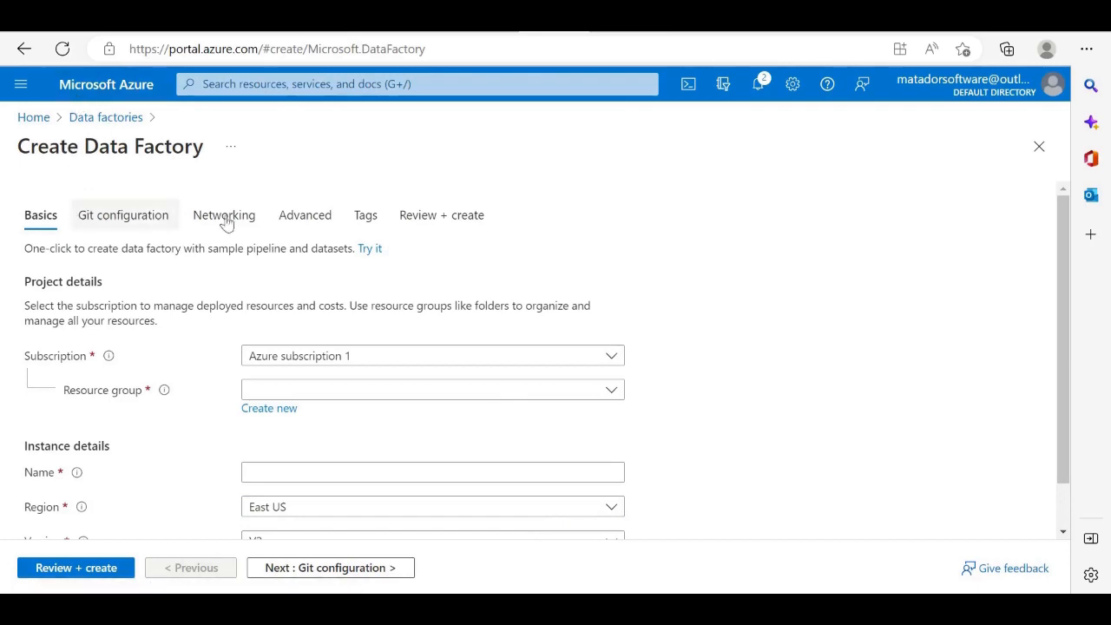
left_click(333, 355)
left_click(333, 355)
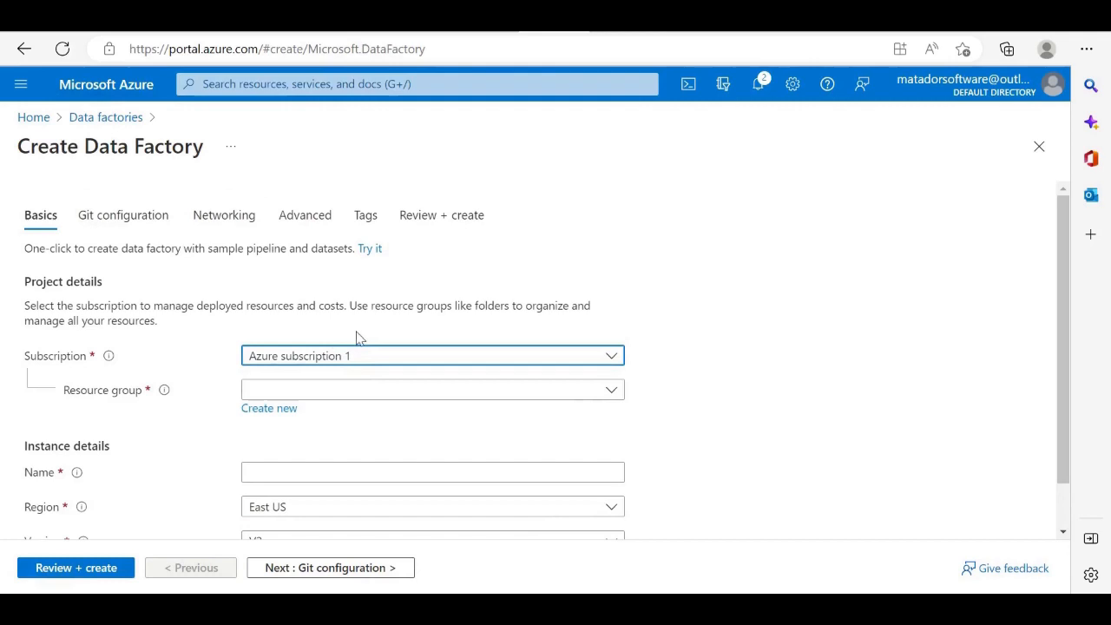
left_click(351, 398)
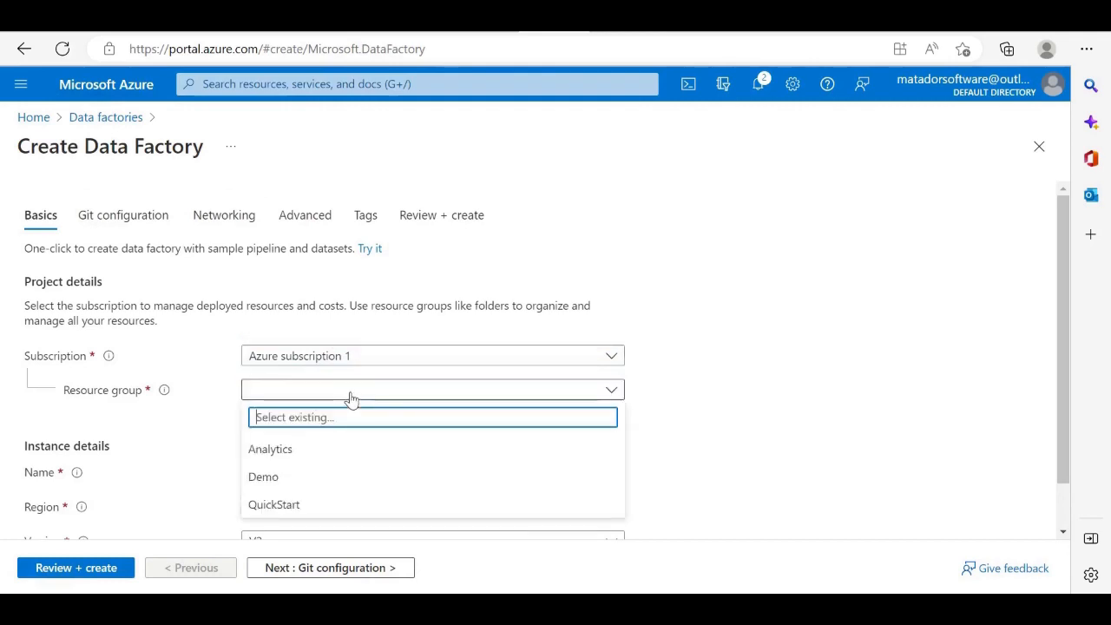
left_click(295, 448)
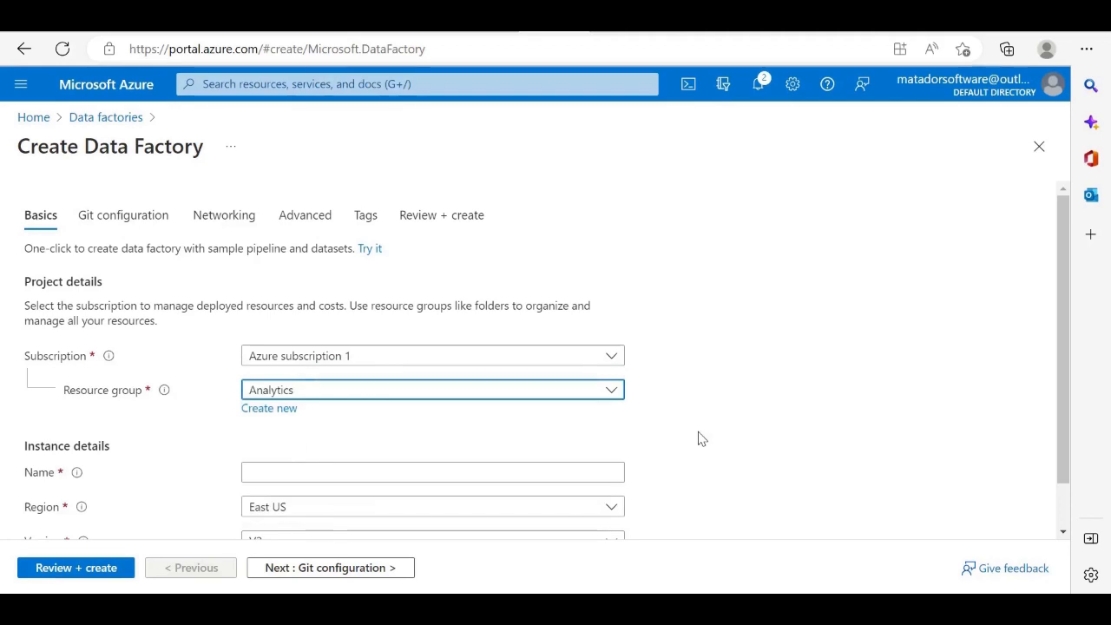
Step: Name the data factory adfzerotohero-df and set its region to UK West, keeping version V2
scroll(701, 438, "down", 1)
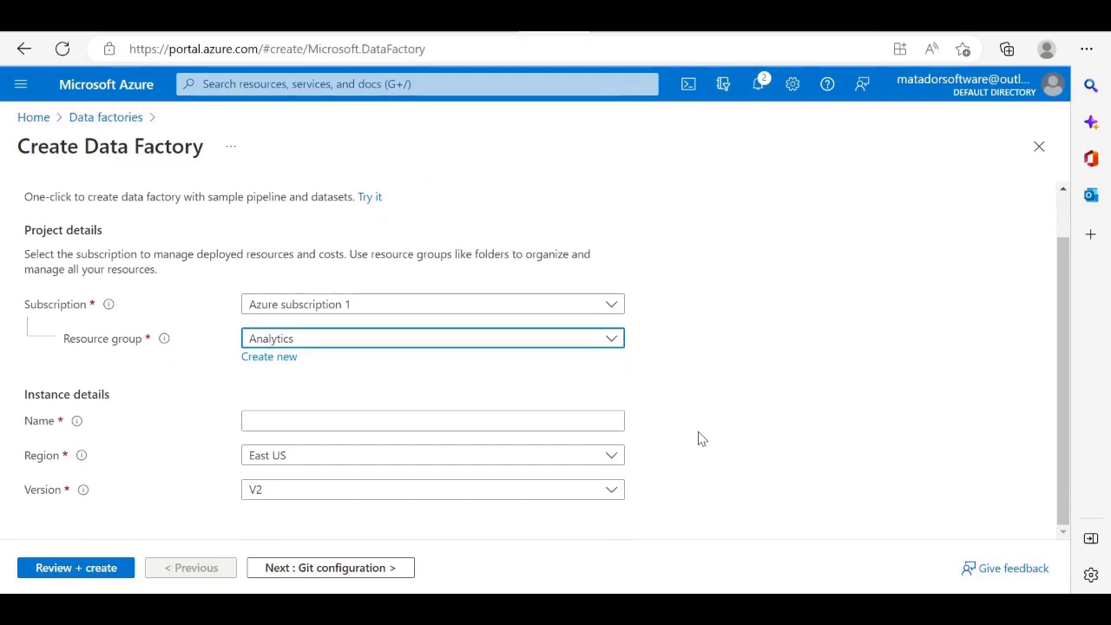
left_click(400, 419)
type("adfzerotohero-df")
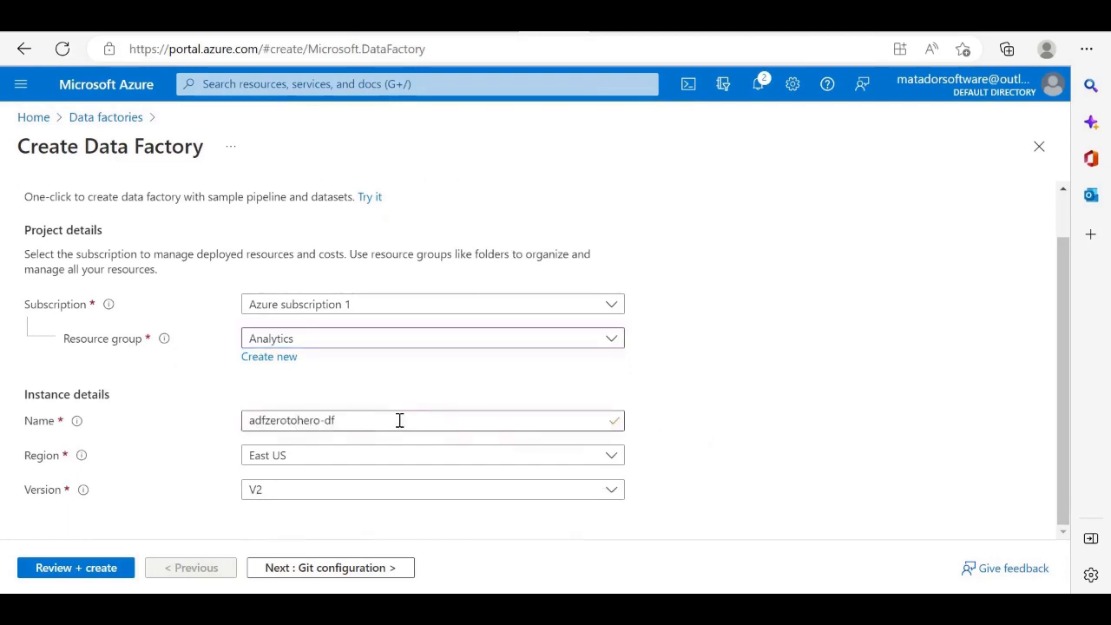
left_click(399, 420)
left_click(410, 394)
left_click(303, 460)
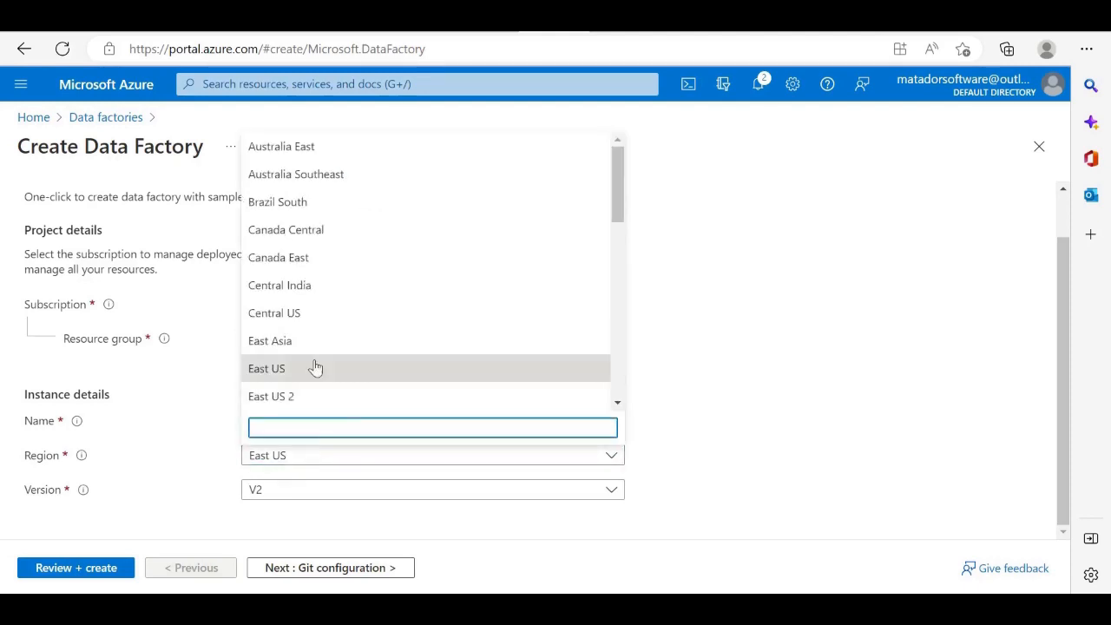
scroll(314, 367, "down", 5)
scroll(313, 367, "down", 1)
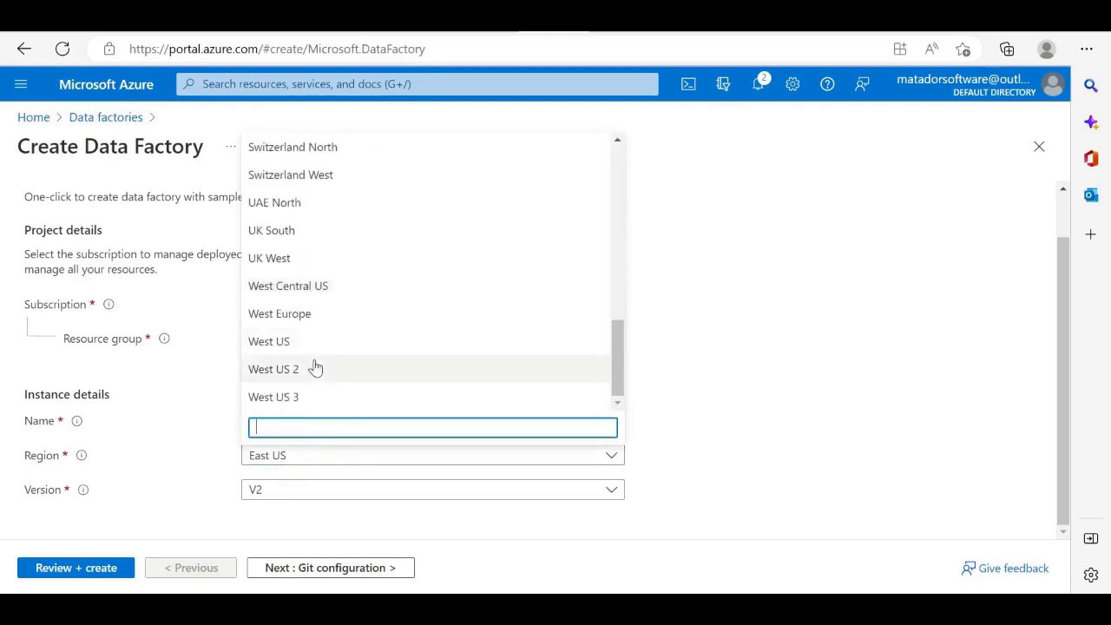
left_click(292, 258)
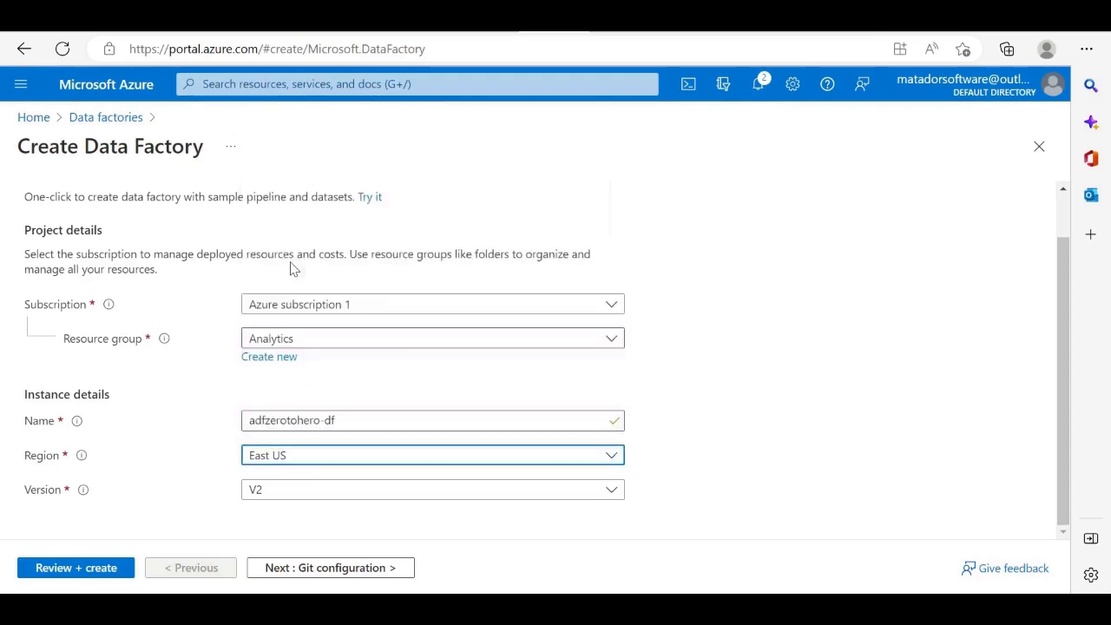
left_click(713, 476)
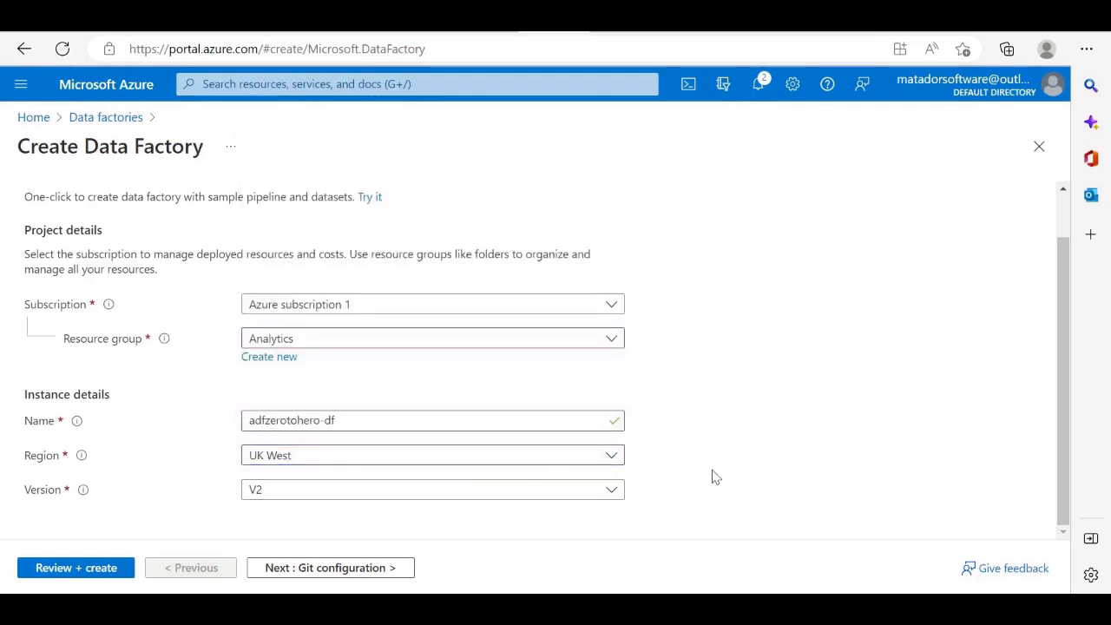
Step: Review the data factory's configuration summary and create it with the remaining default settings
left_click(76, 568)
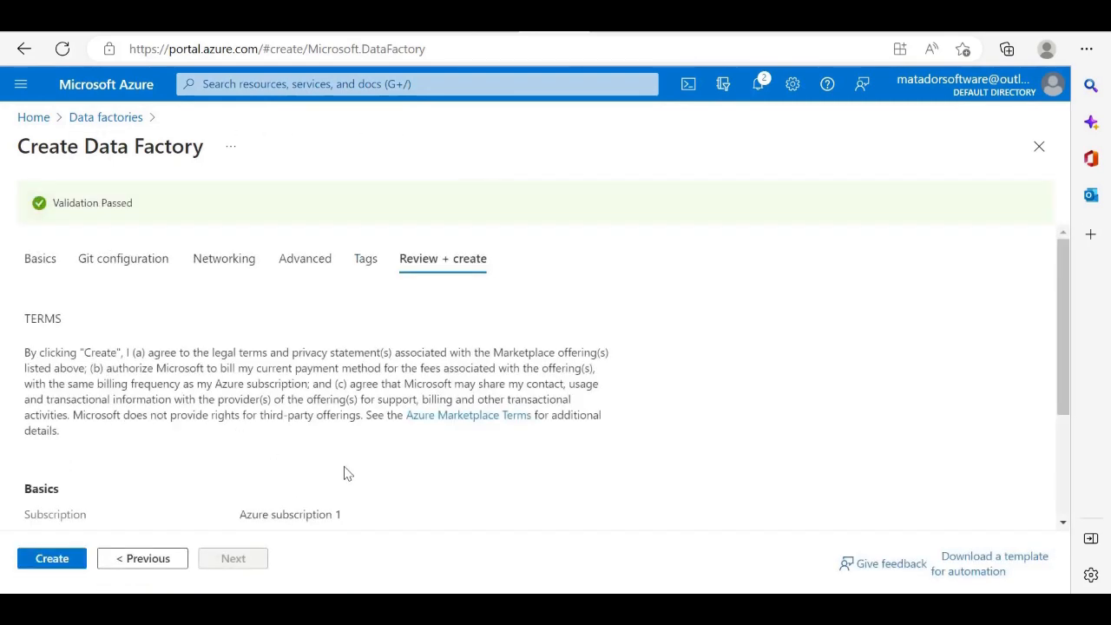
scroll(343, 473, "down", 2)
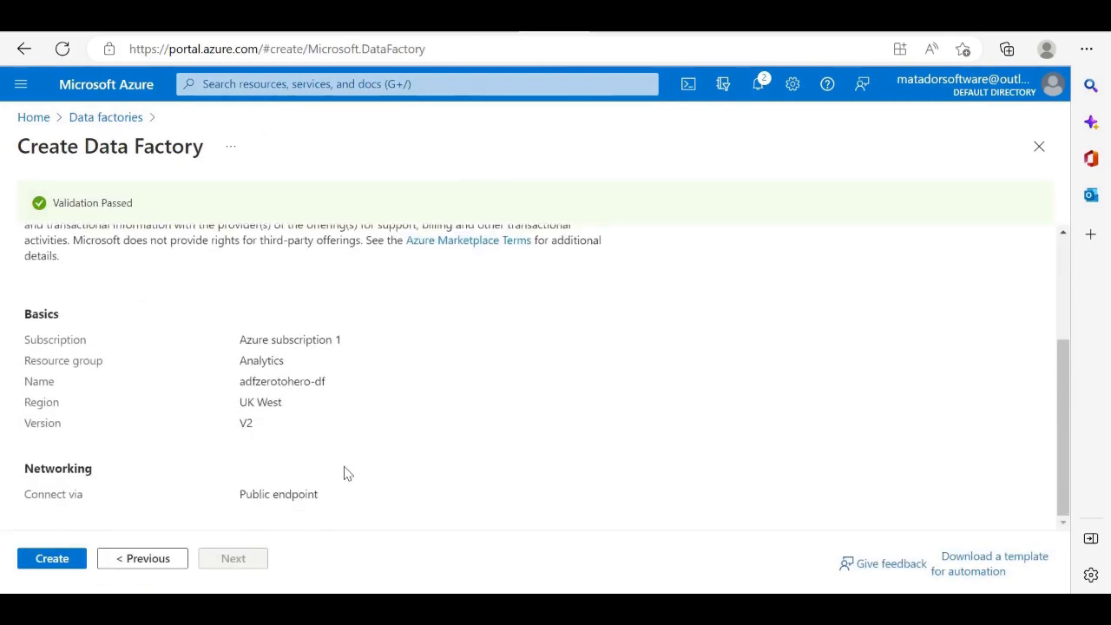
left_click(74, 563)
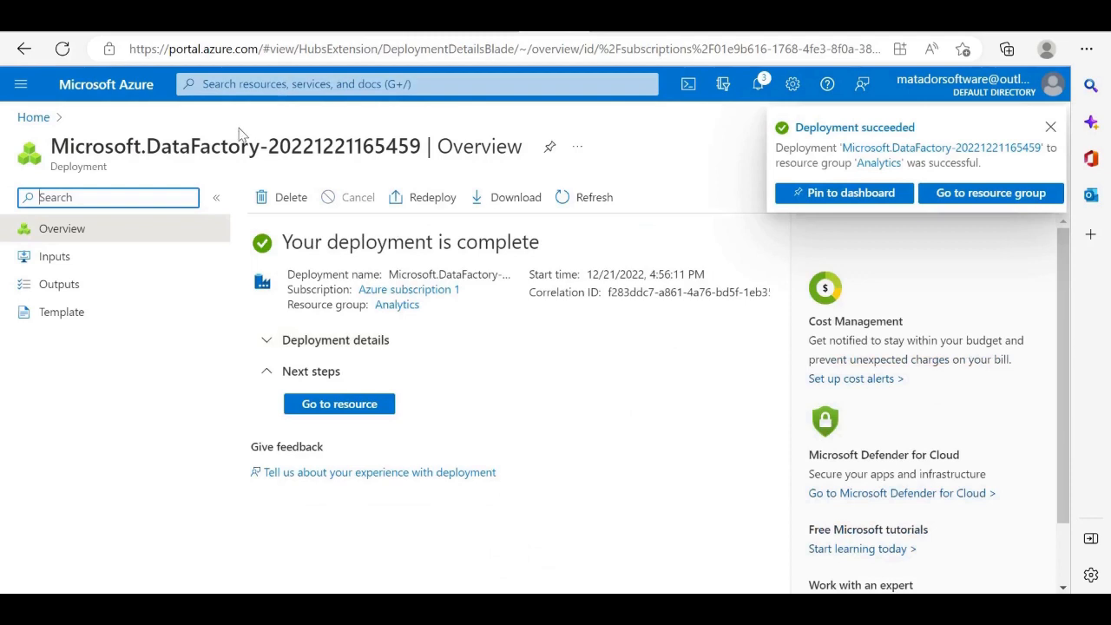
Step: Reload the portal home page, open adfzerotohero-df from the list of data factories and look through its overview
left_click(113, 87)
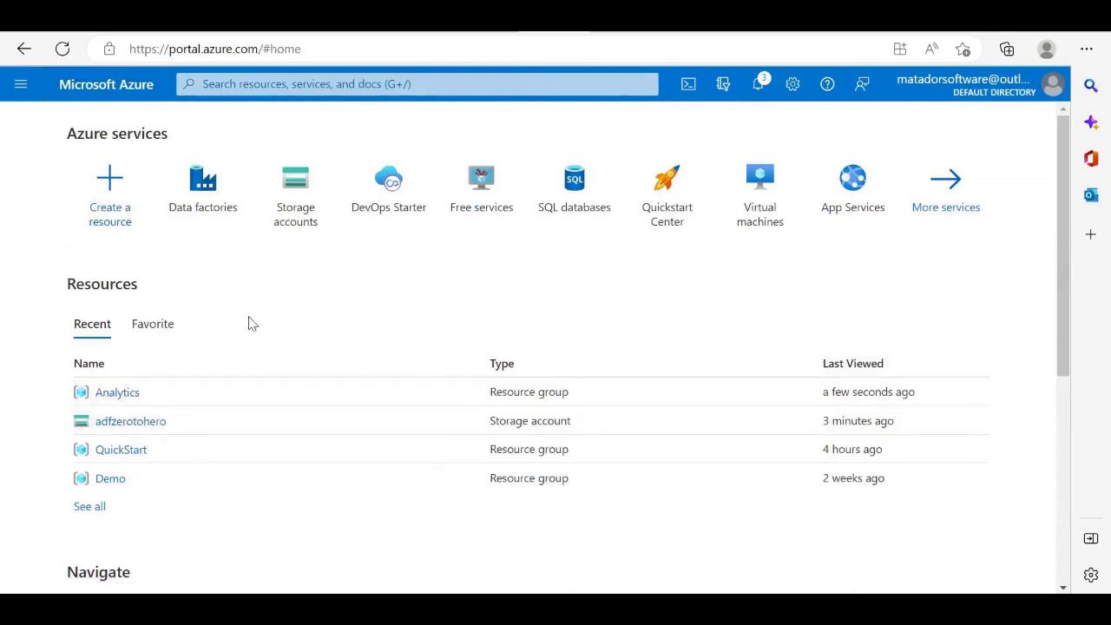
left_click(62, 49)
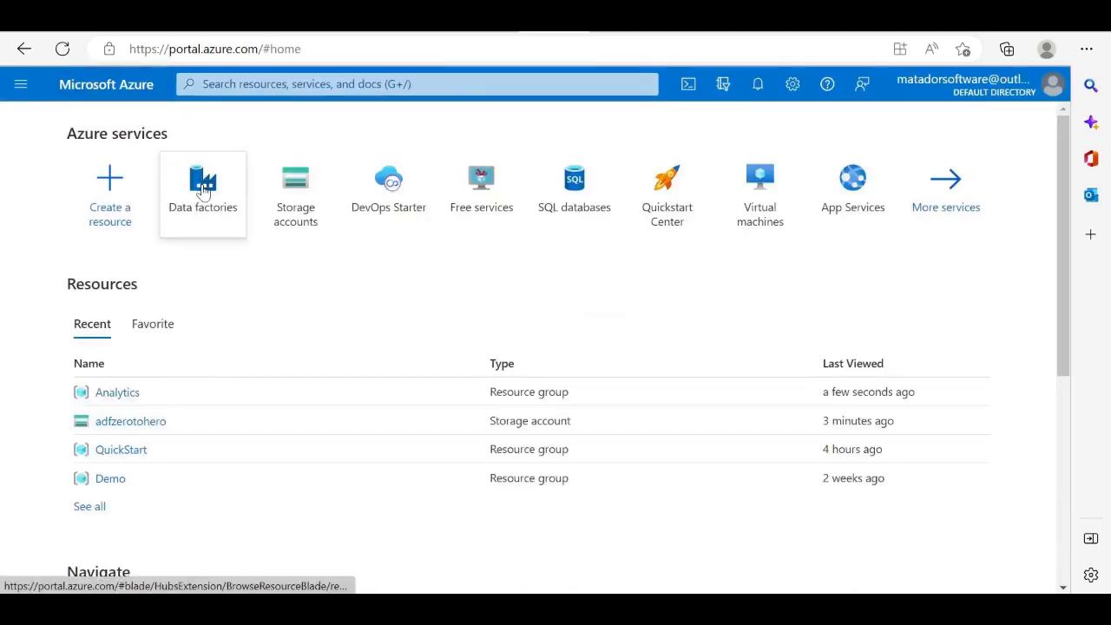
left_click(203, 189)
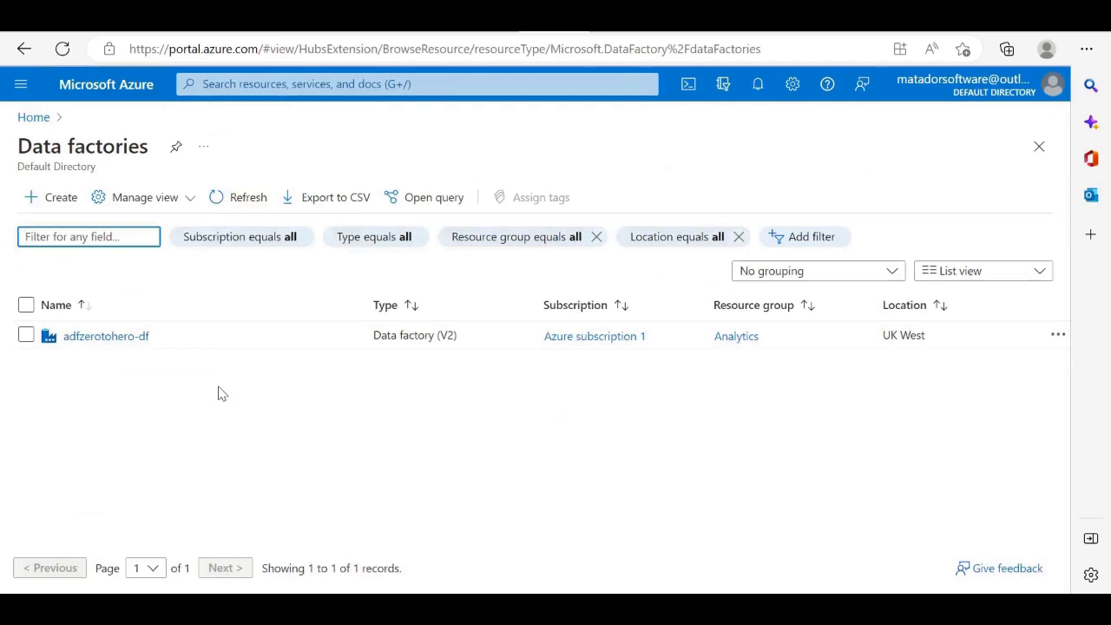
left_click(97, 338)
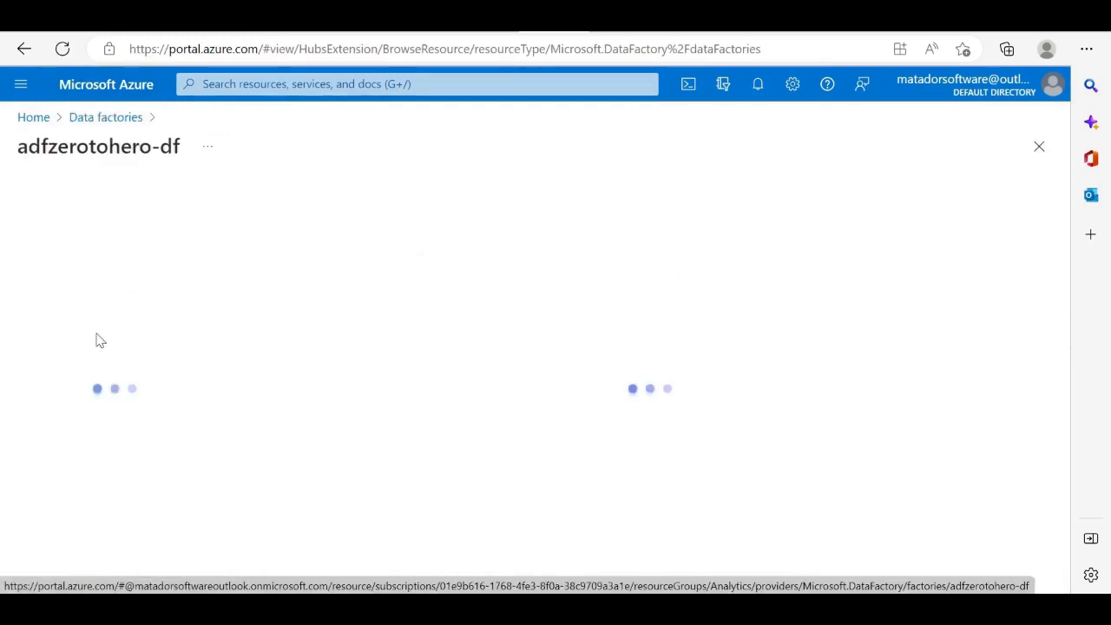
scroll(488, 446, "down", 3)
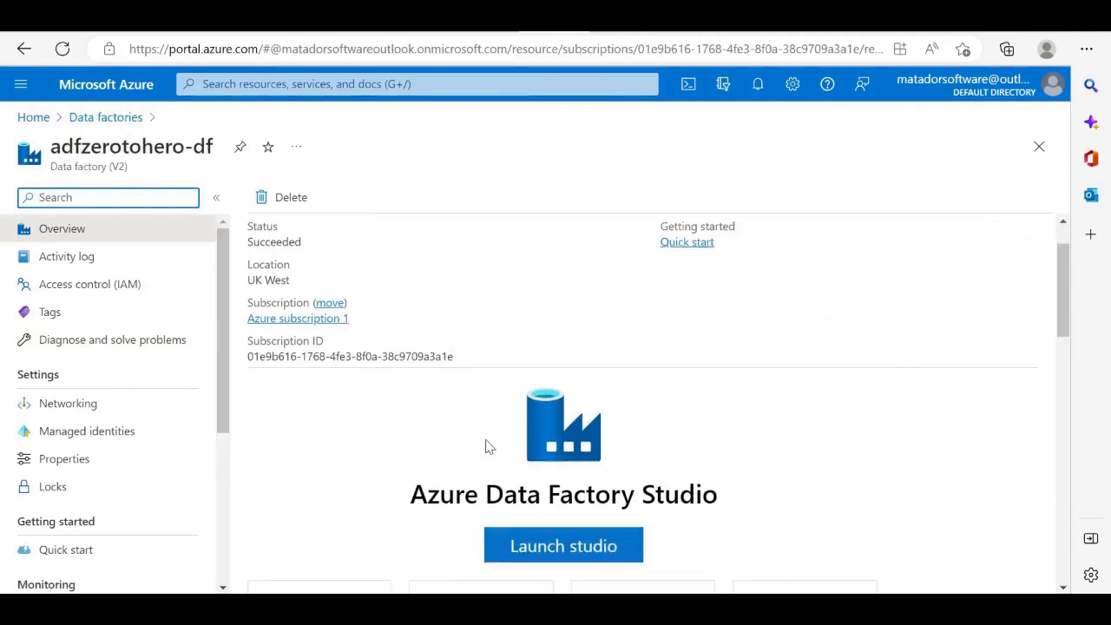
scroll(486, 446, "up", 3)
scroll(488, 446, "down", 6)
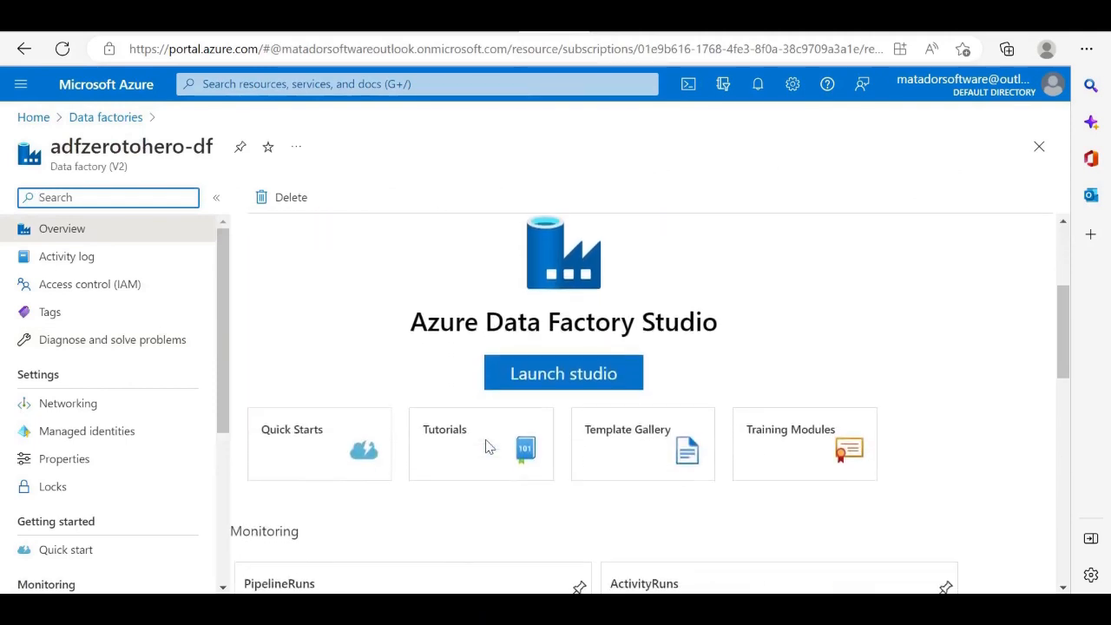
Step: Launch Data Factory Studio, dismiss the Git repository notice and start an Ingest built-in copy task that runs once now
left_click(558, 374)
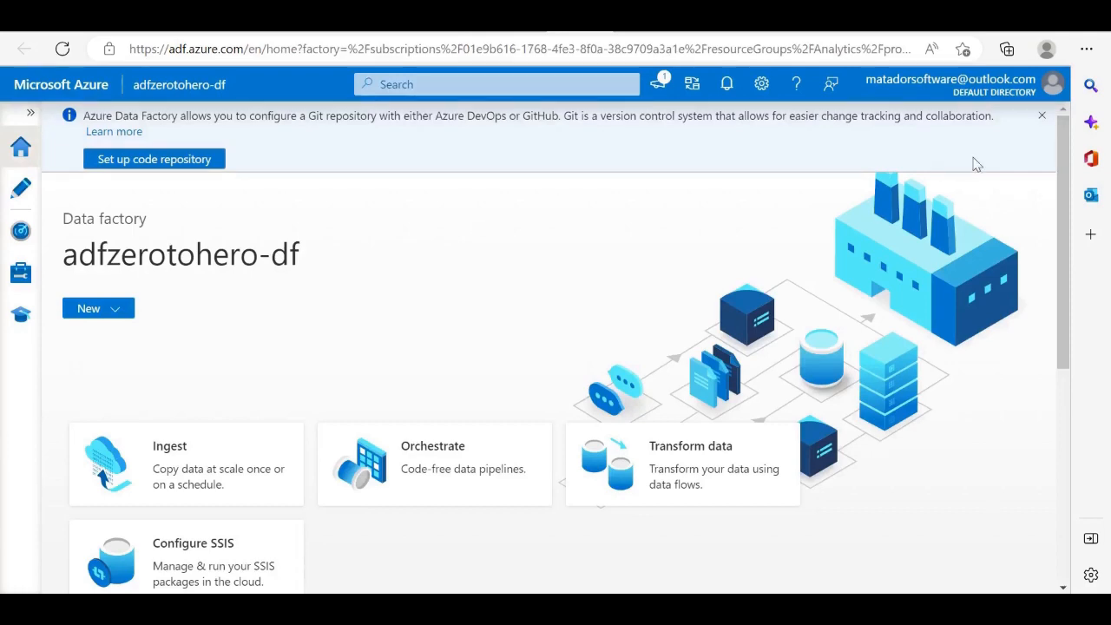
left_click(1042, 118)
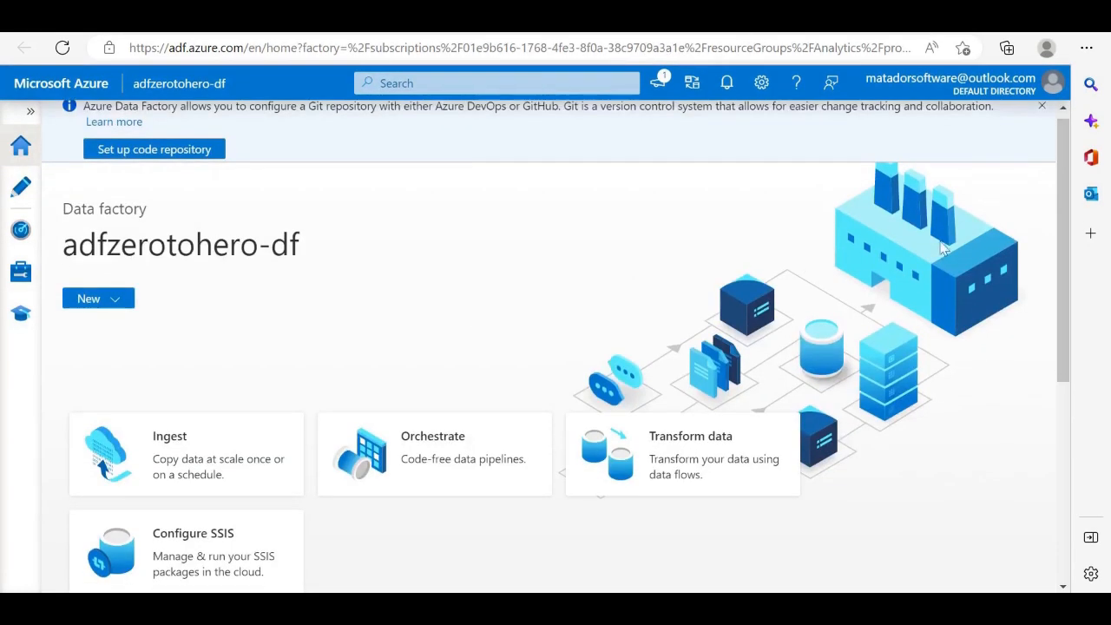
left_click(1041, 105)
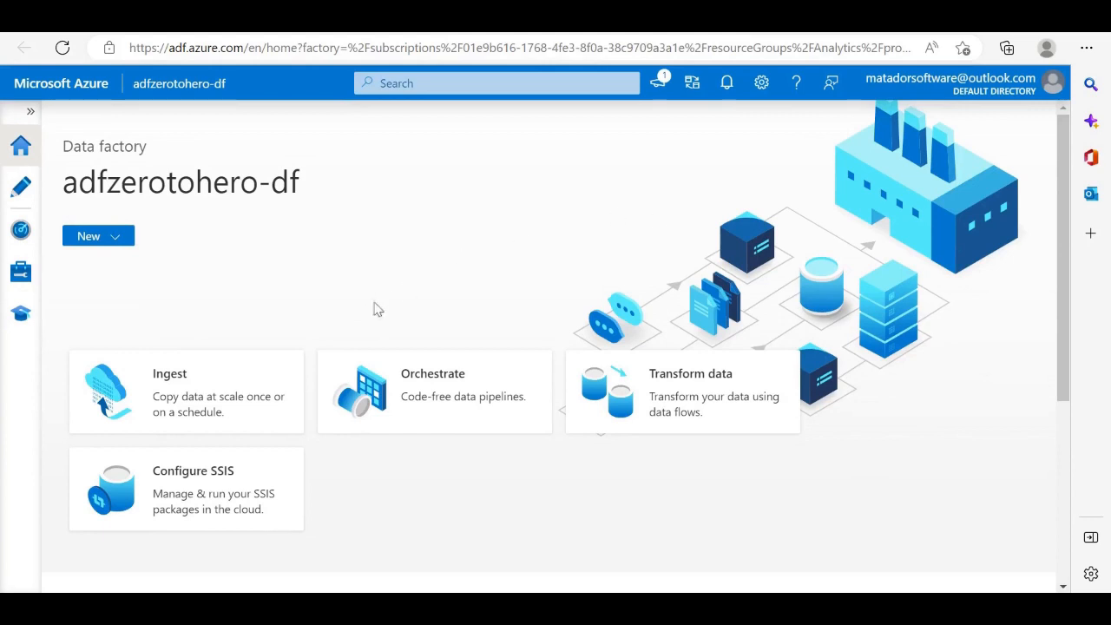
left_click(194, 397)
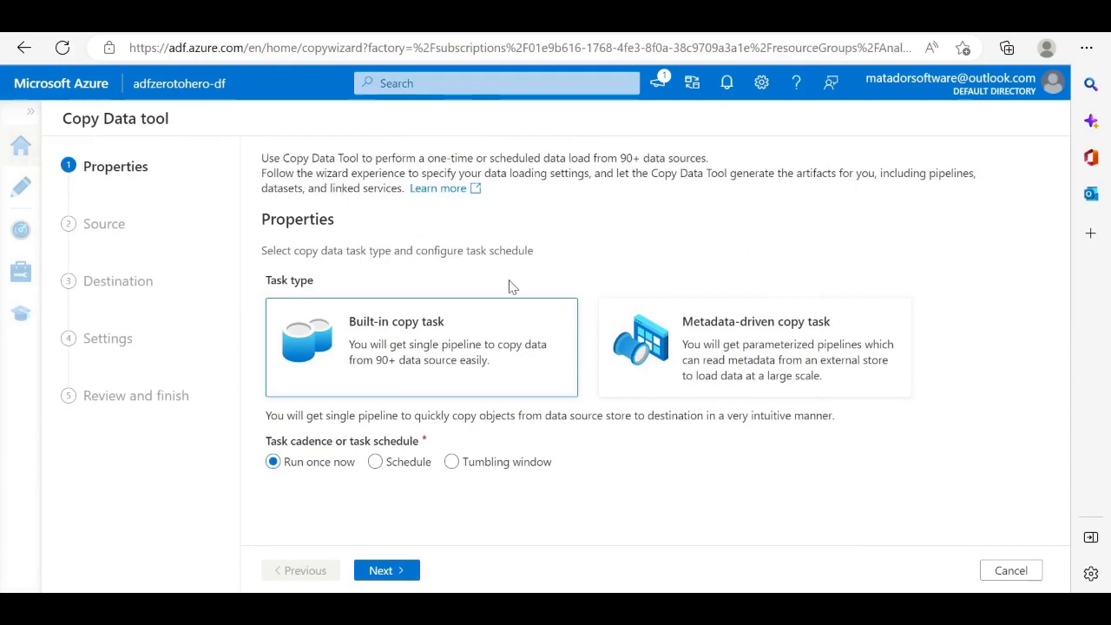
left_click(391, 566)
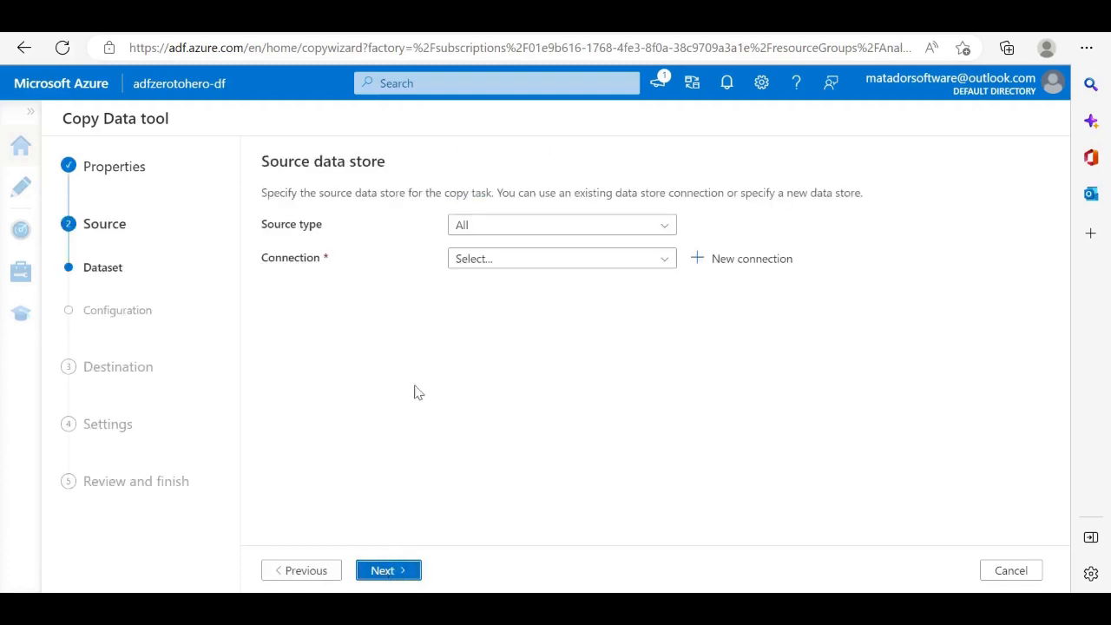
Step: Set the copy task's source type to Azure Blob Storage and check the existing source connections
left_click(536, 227)
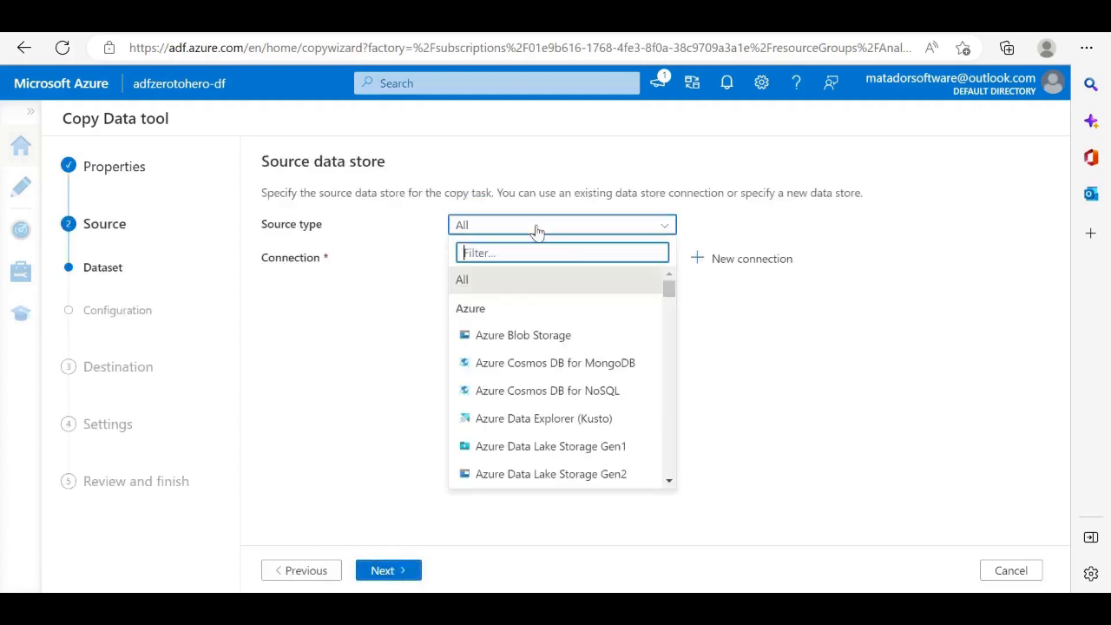
left_click(527, 335)
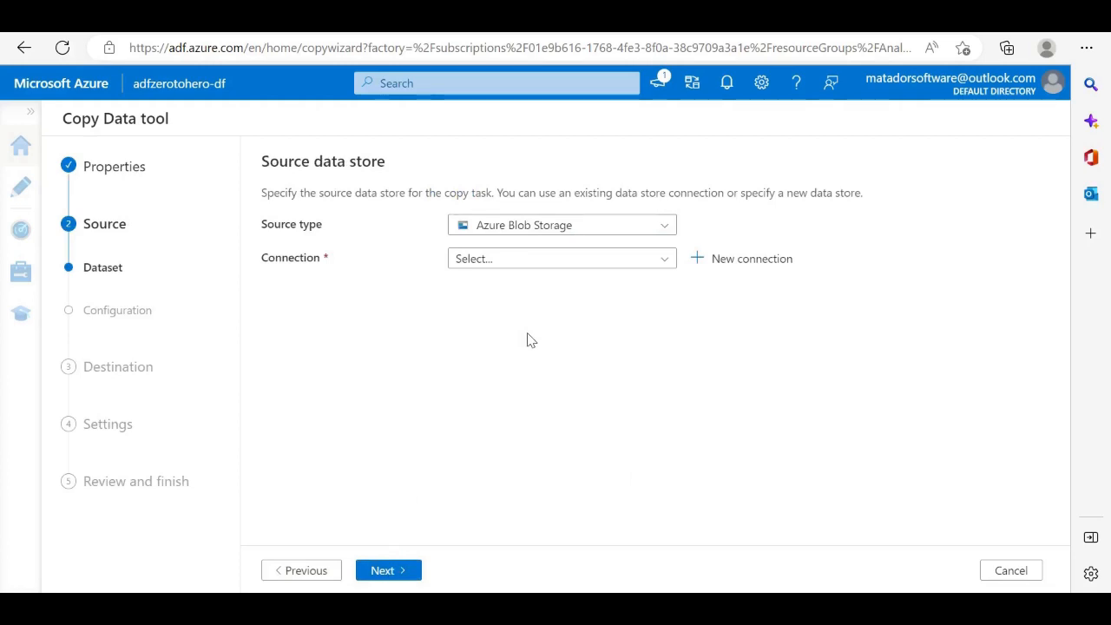
left_click(533, 268)
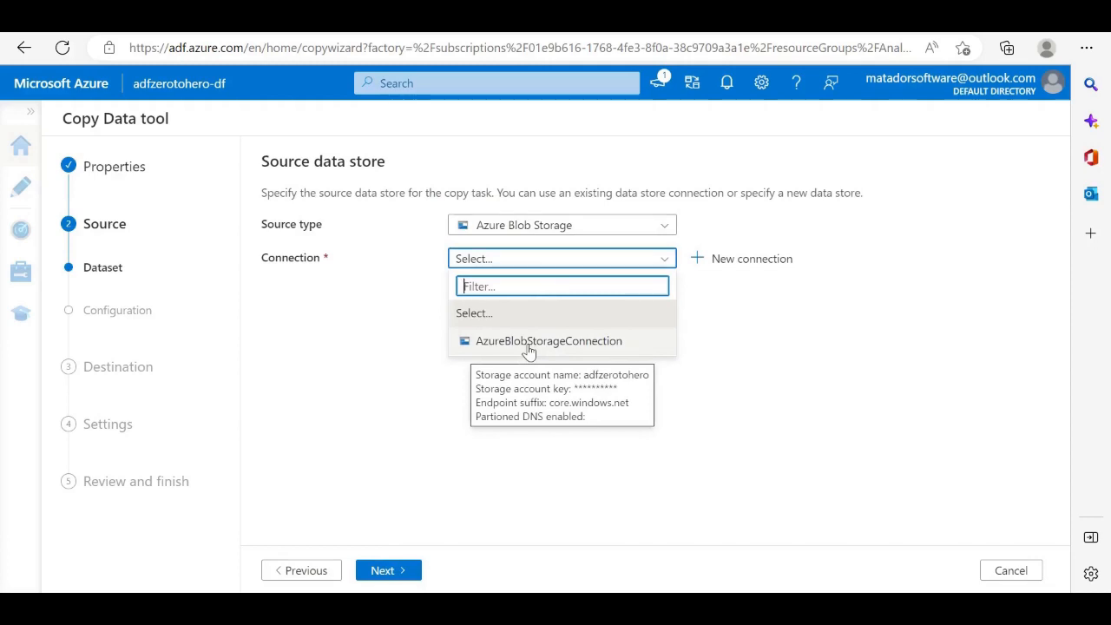
Step: Create a source connection named AzureBlobStorageDemo to the adfzerotohero storage account in Azure subscription 1, keeping account key authentication
left_click(751, 262)
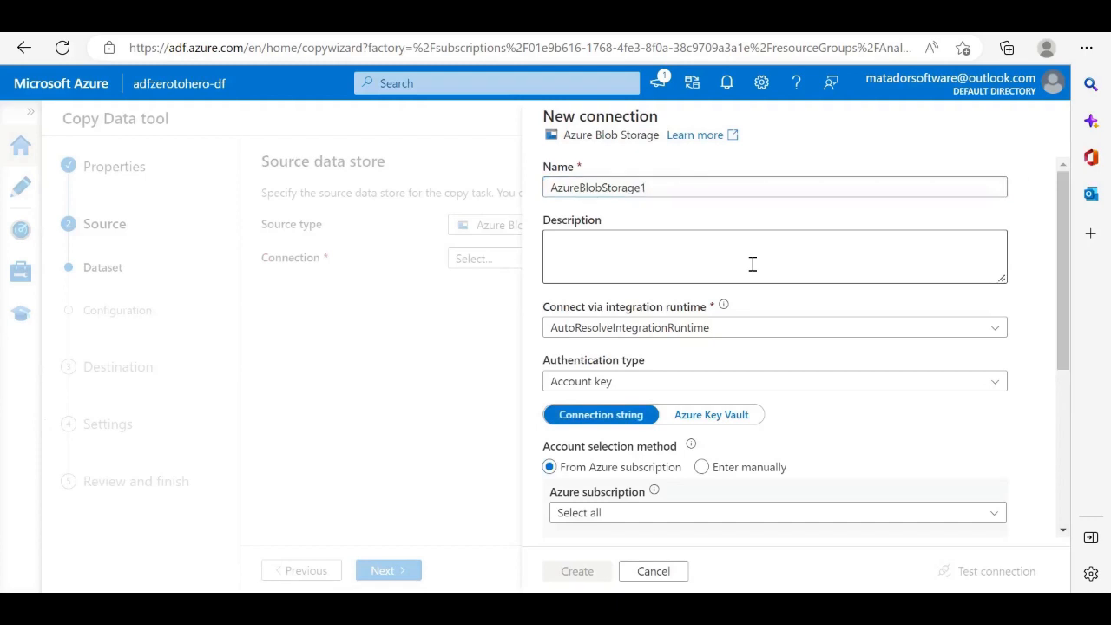
left_click(687, 187)
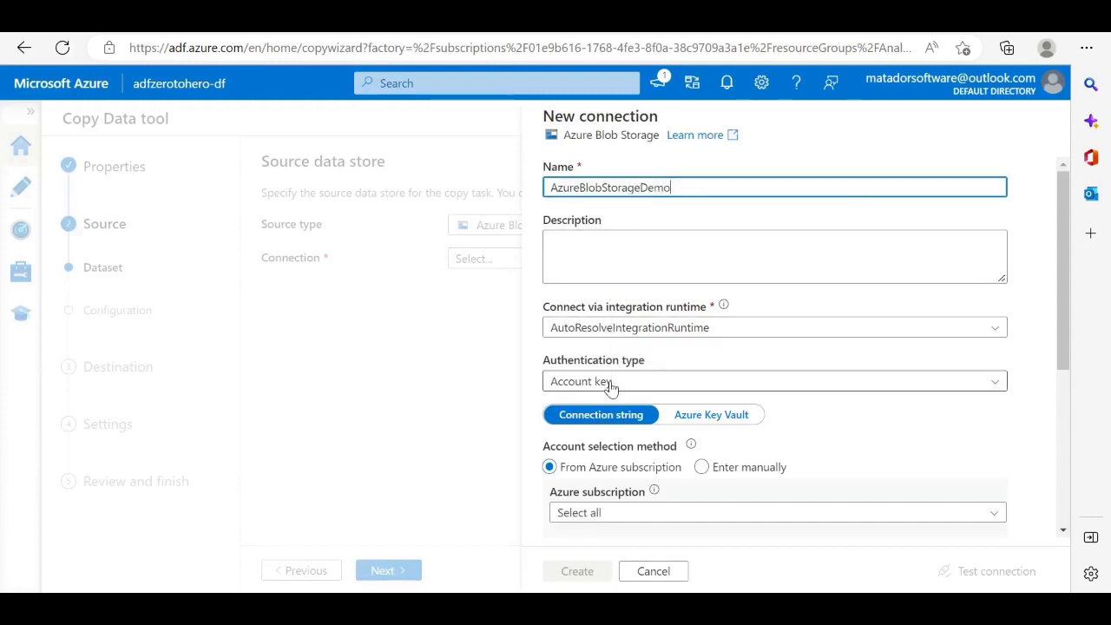
scroll(610, 384, "down", 3)
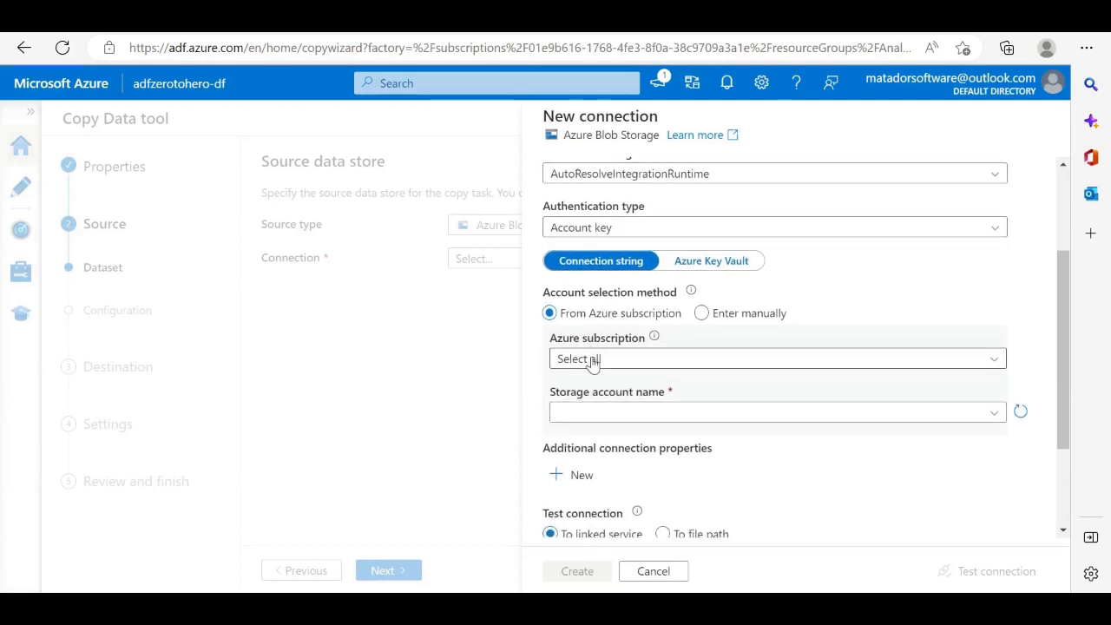
left_click(592, 360)
left_click(599, 409)
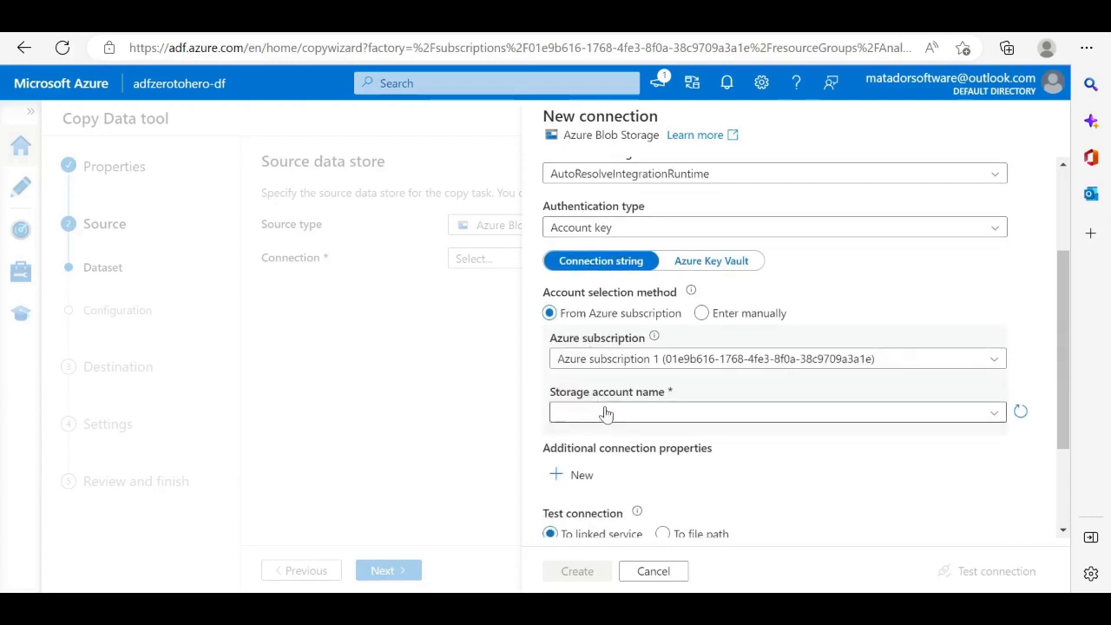
left_click(607, 419)
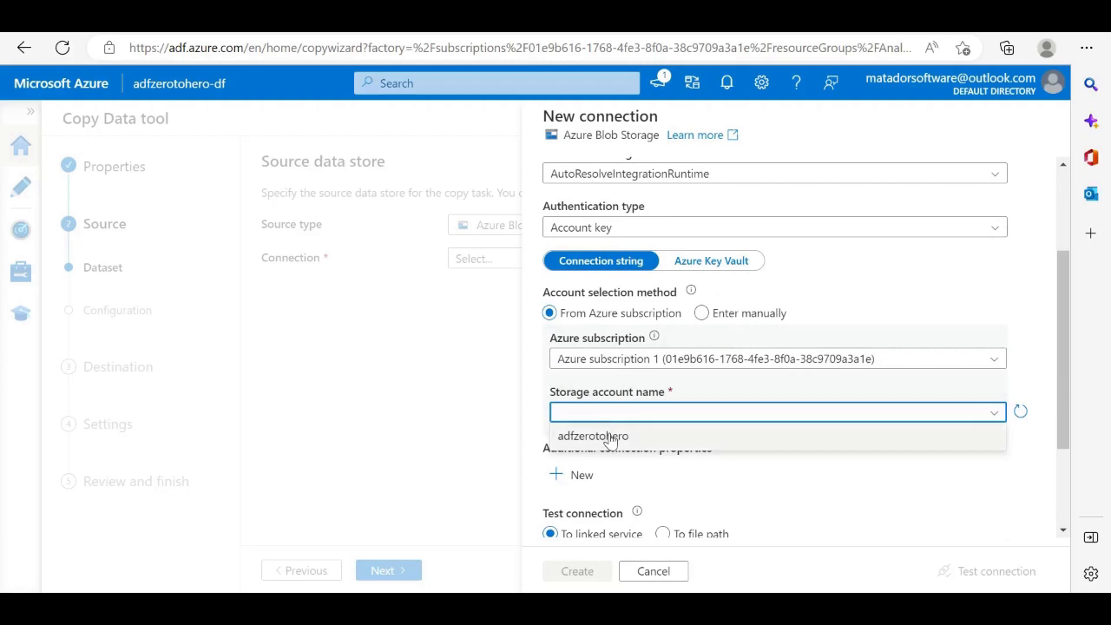
left_click(607, 436)
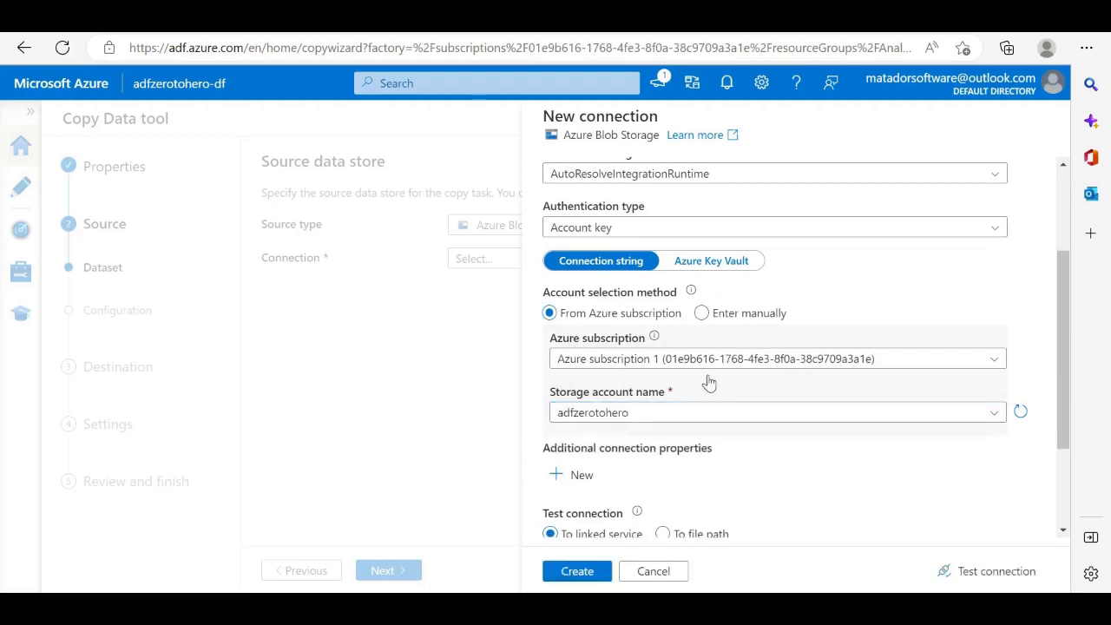
scroll(700, 466, "down", 2)
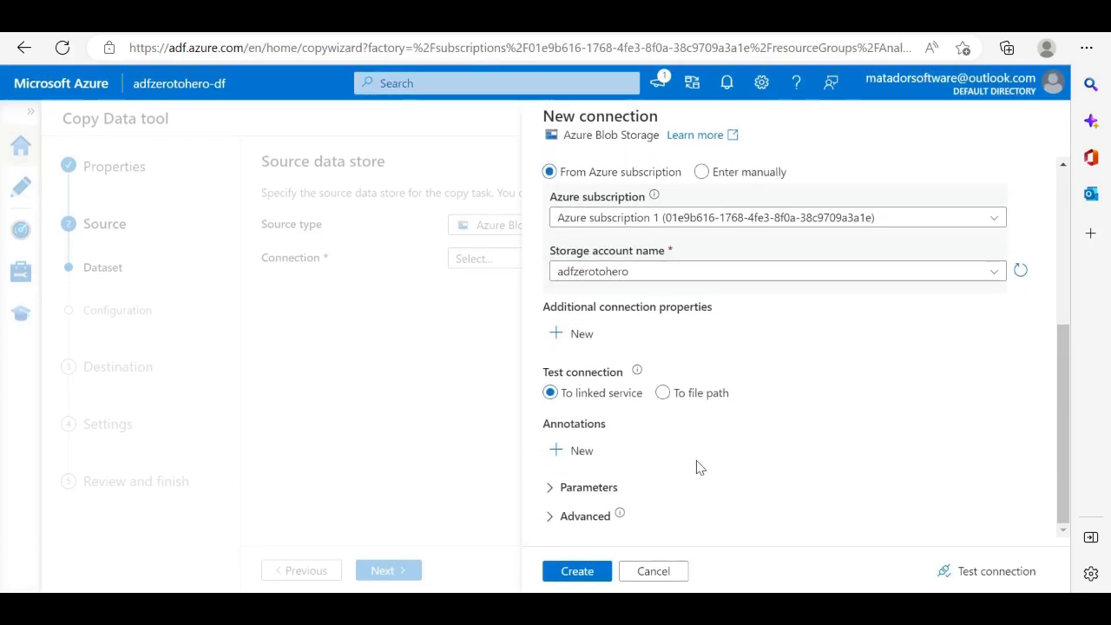
left_click(582, 572)
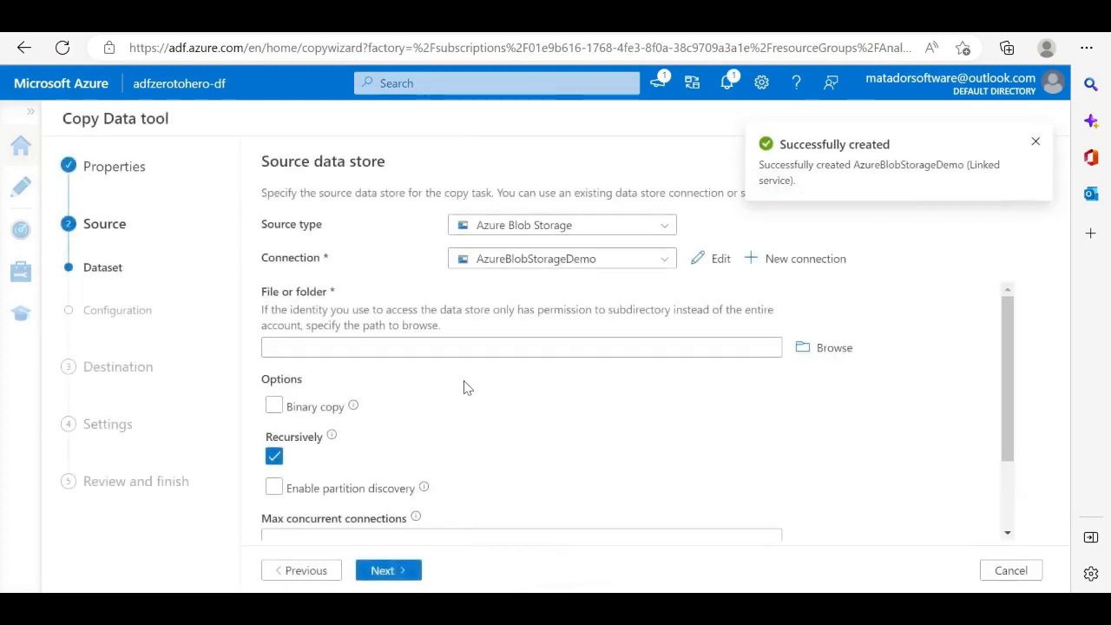
Step: Select Production Inventory.xlsx in the csv-files-containers folder as the source file and accept the default source options
left_click(1034, 142)
left_click(841, 347)
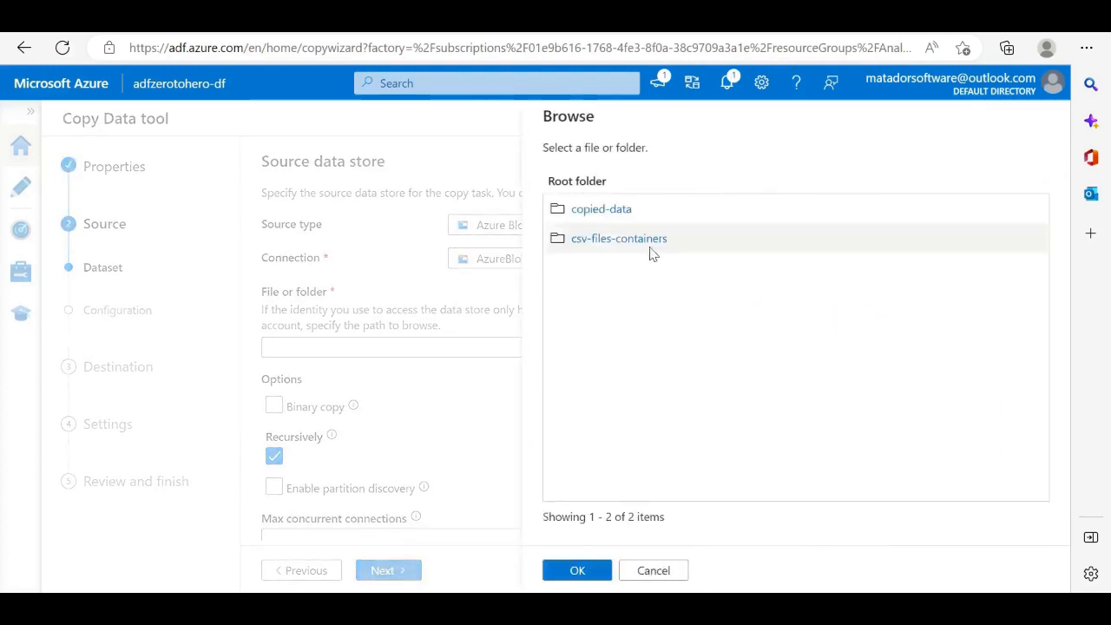
left_click(600, 211)
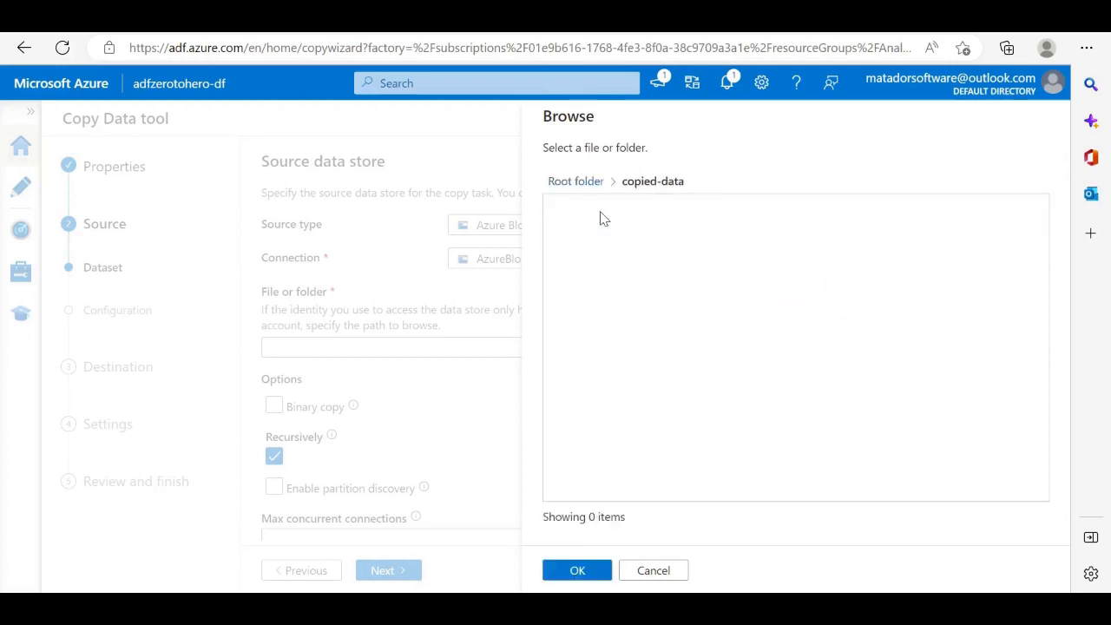
left_click(583, 182)
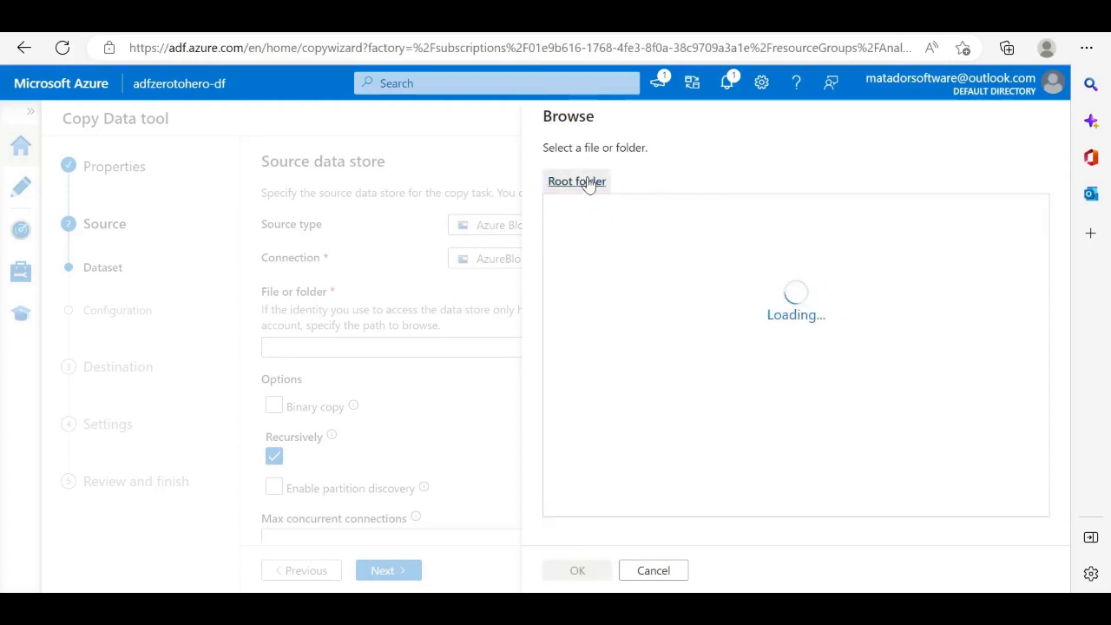
left_click(612, 242)
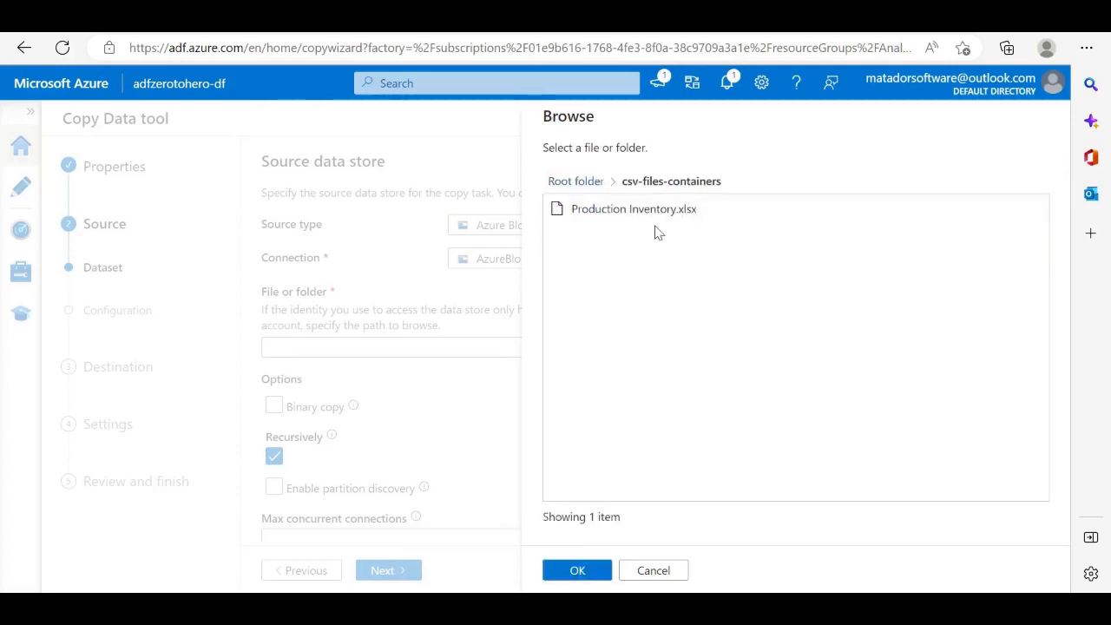
left_click(632, 212)
left_click(589, 572)
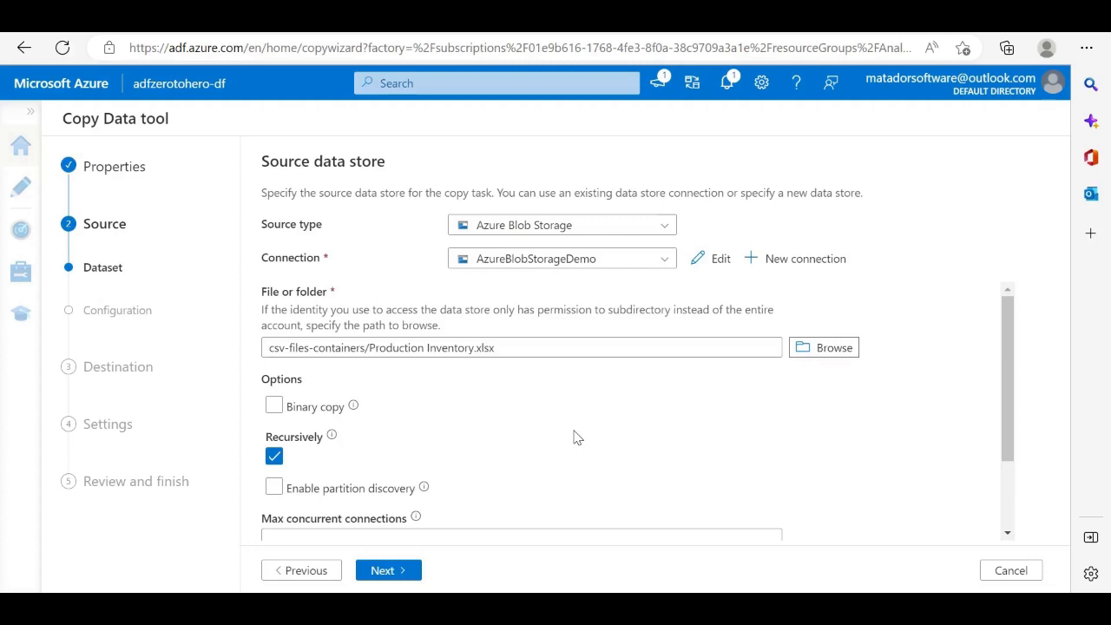
scroll(573, 437, "down", 1)
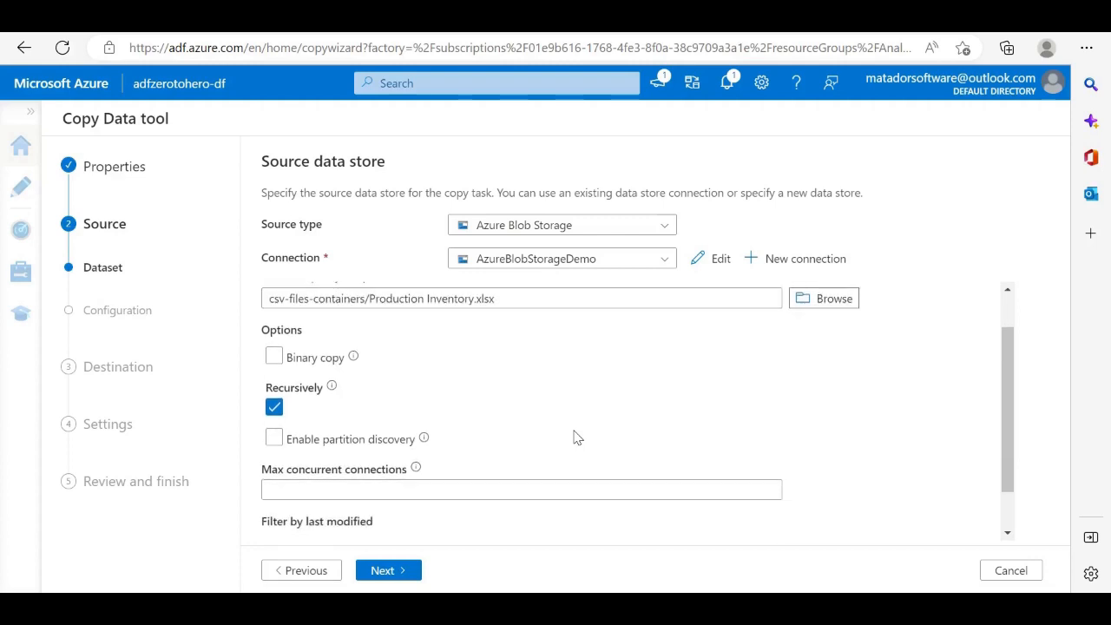
scroll(576, 437, "down", 1)
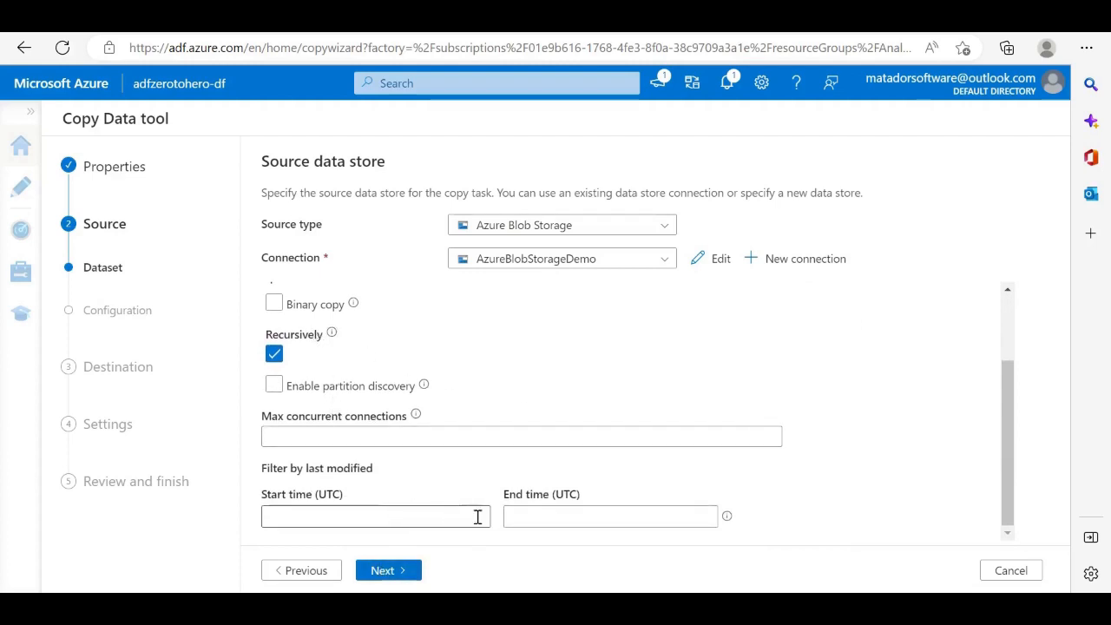
left_click(383, 572)
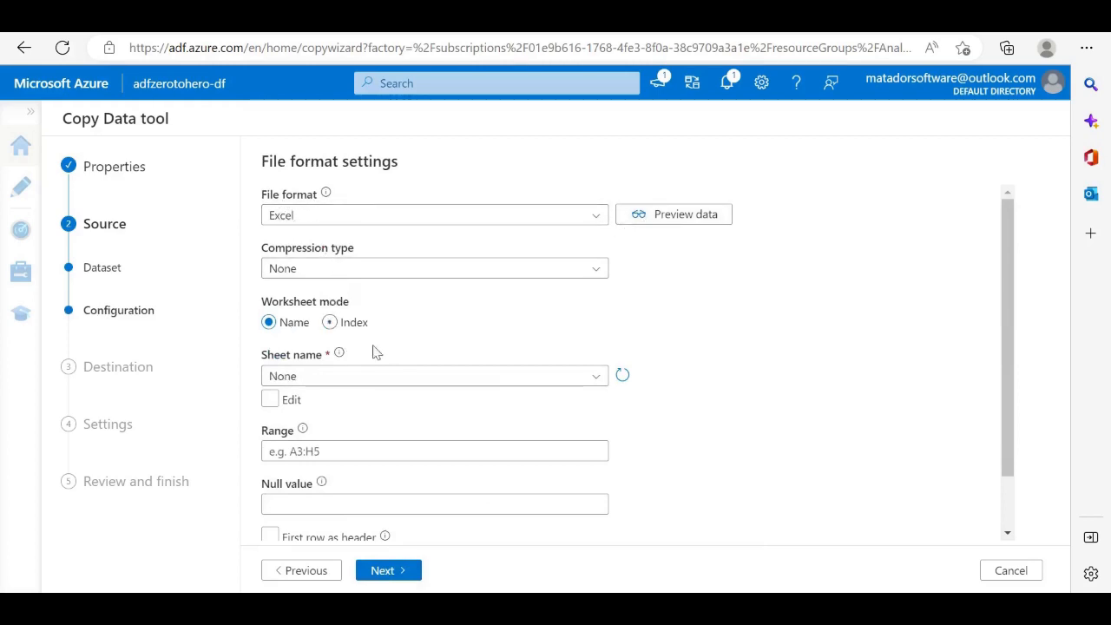
Step: Set the Excel source's sheet name to Sheet1 and continue to the destination settings with the other format options unchanged
left_click(499, 382)
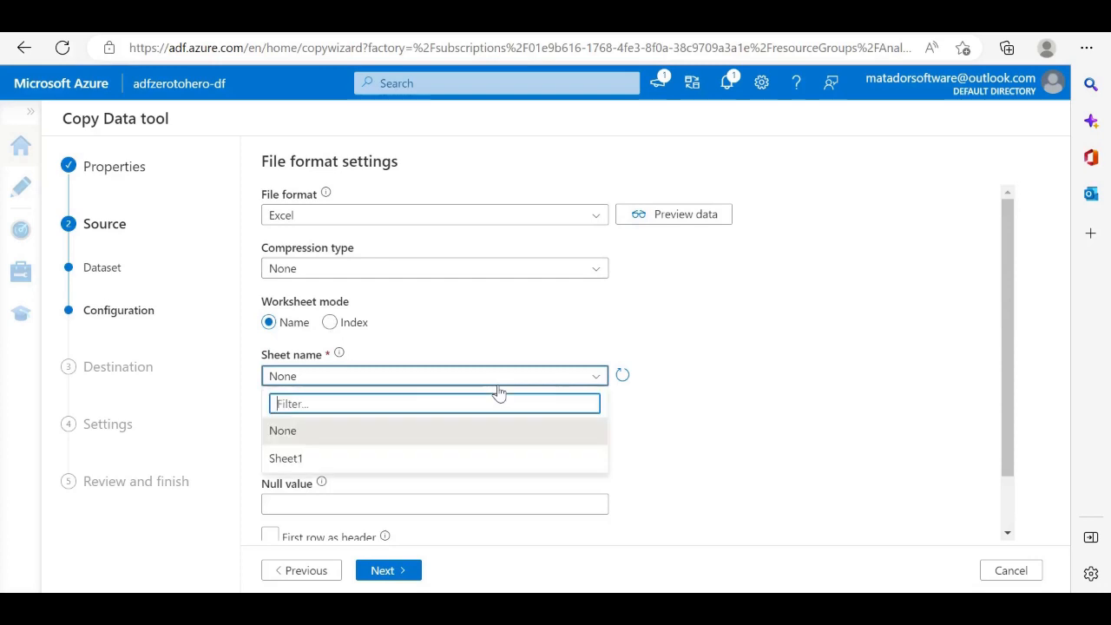
left_click(321, 460)
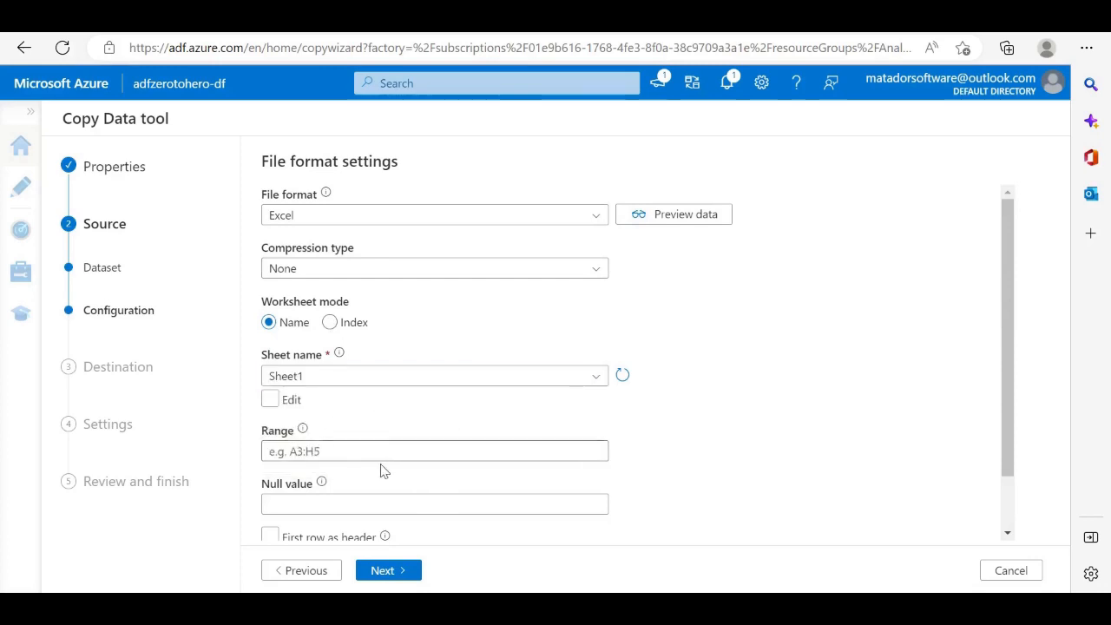
scroll(382, 469, "down", 2)
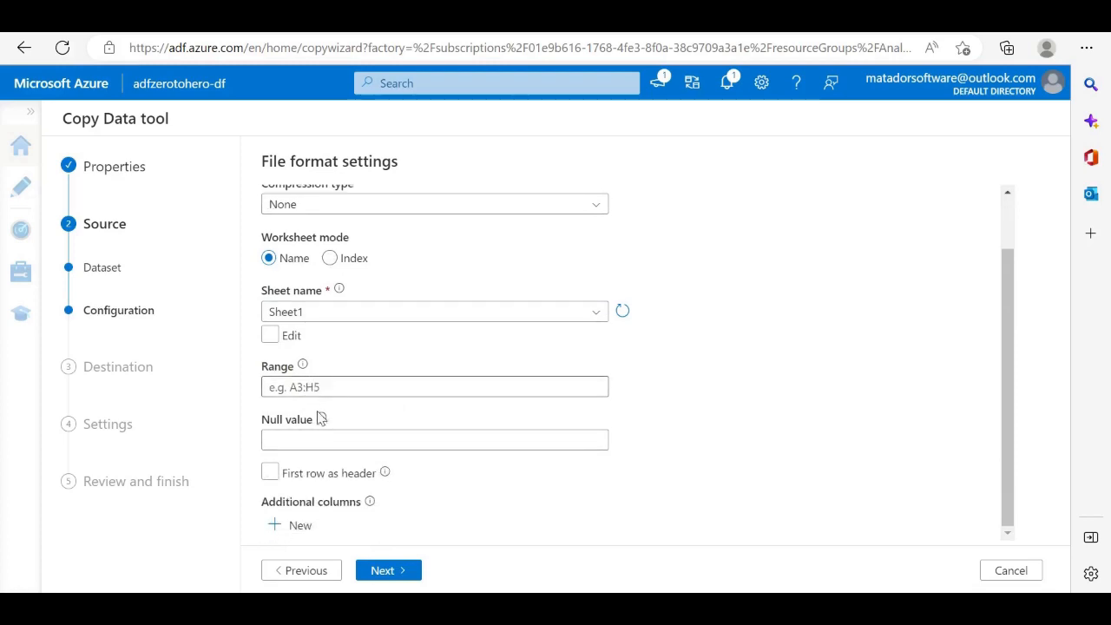
left_click(374, 570)
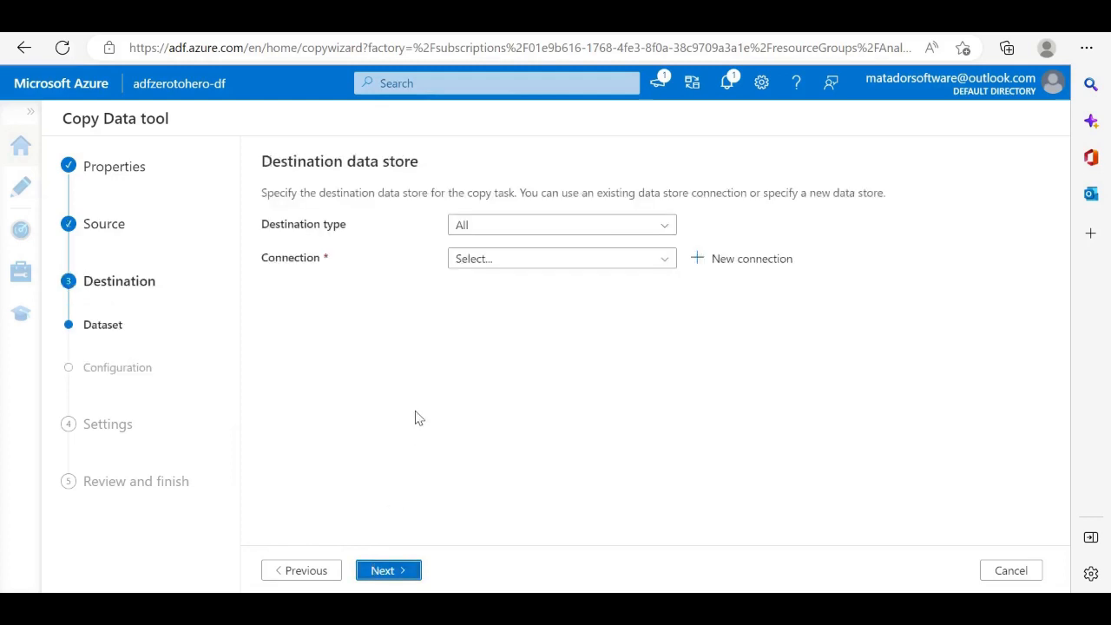
Step: Set the destination type to Azure Blob Storage and use the AzureBlobStorageDemo connection
left_click(530, 230)
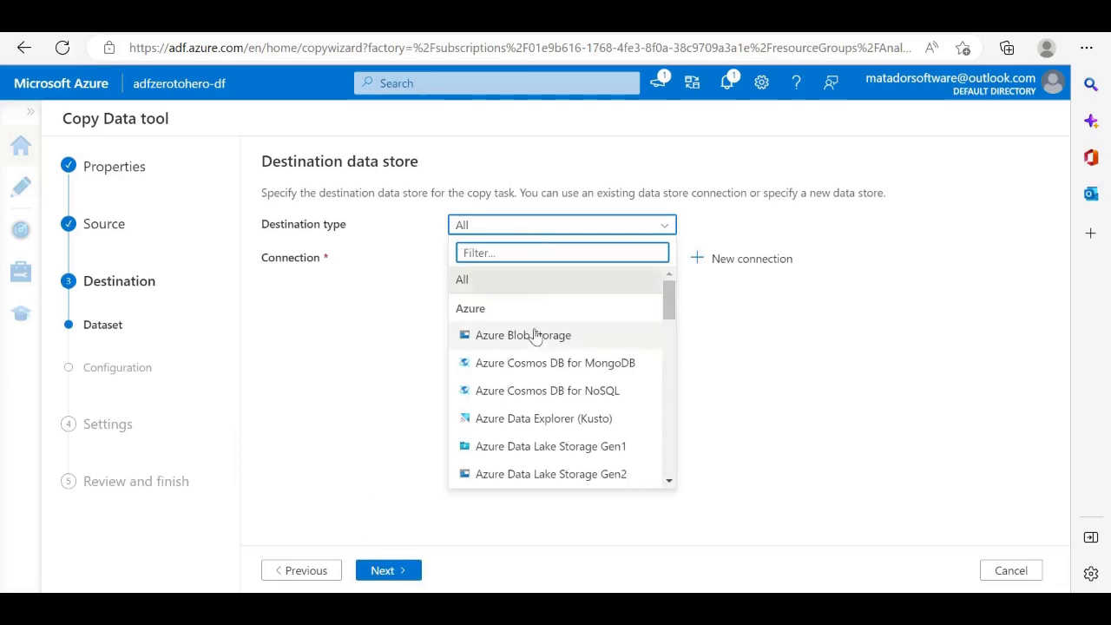
left_click(534, 337)
left_click(558, 262)
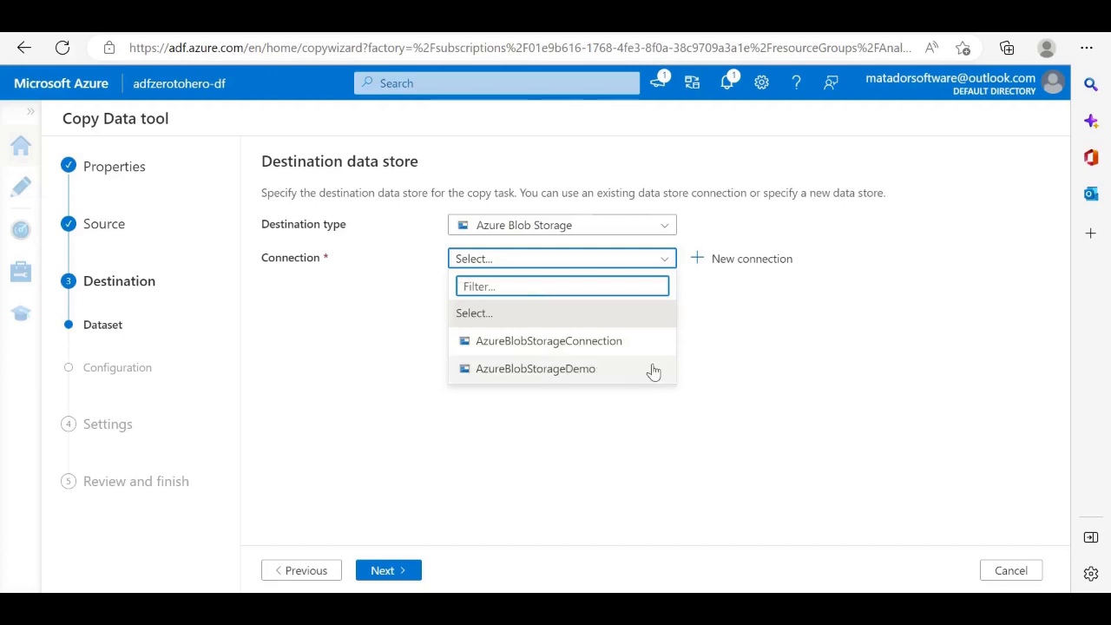
left_click(653, 371)
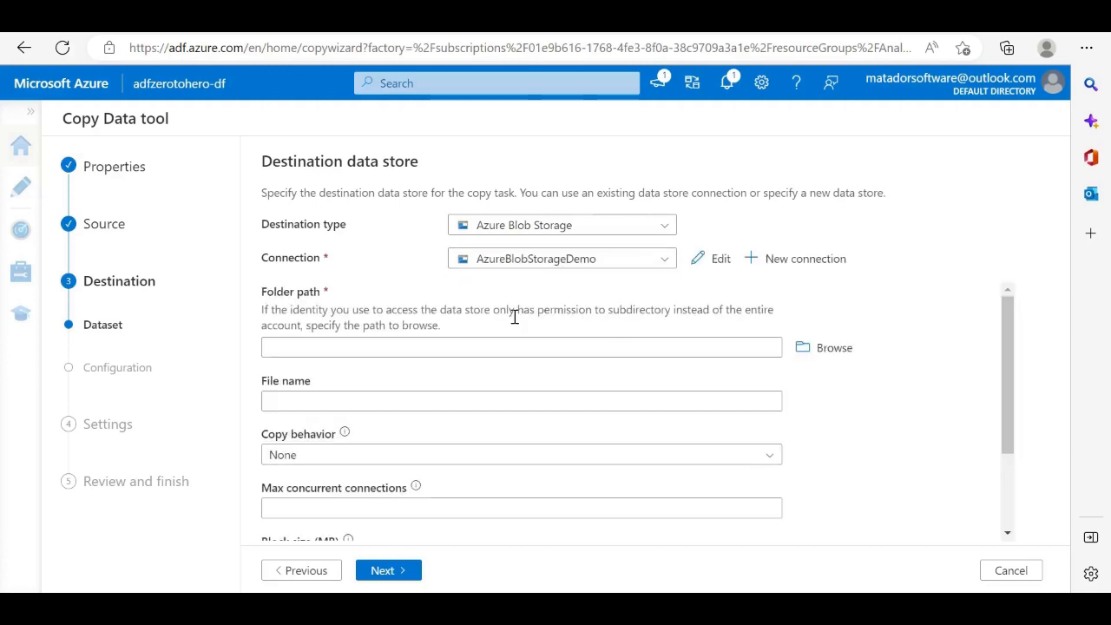
Step: Set the destination folder path to copied-data and review the remaining destination options
left_click(815, 354)
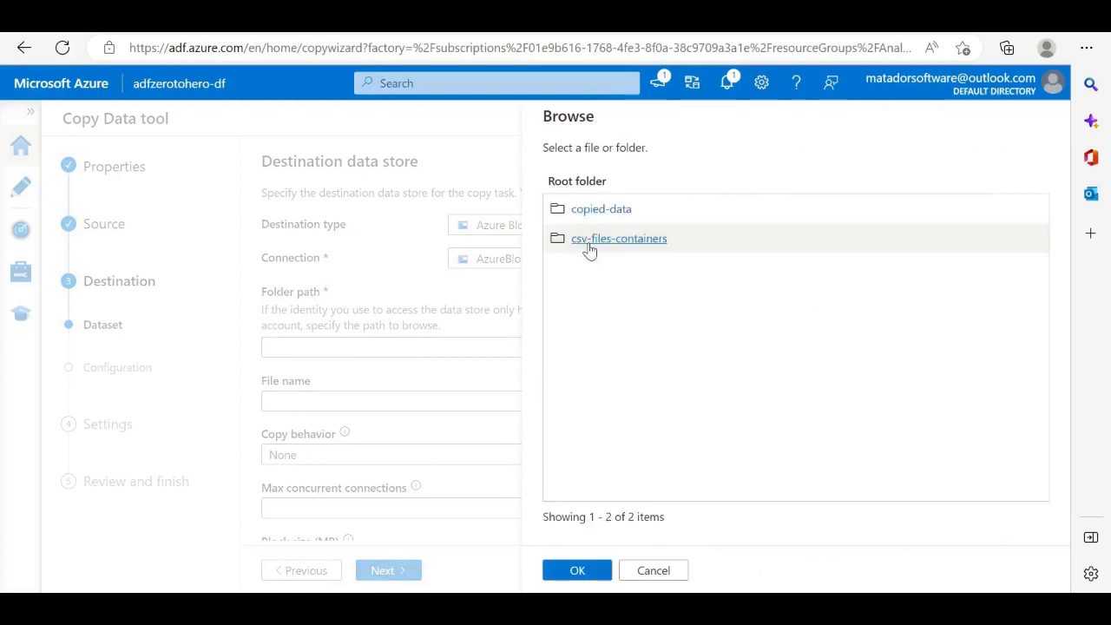
left_click(591, 217)
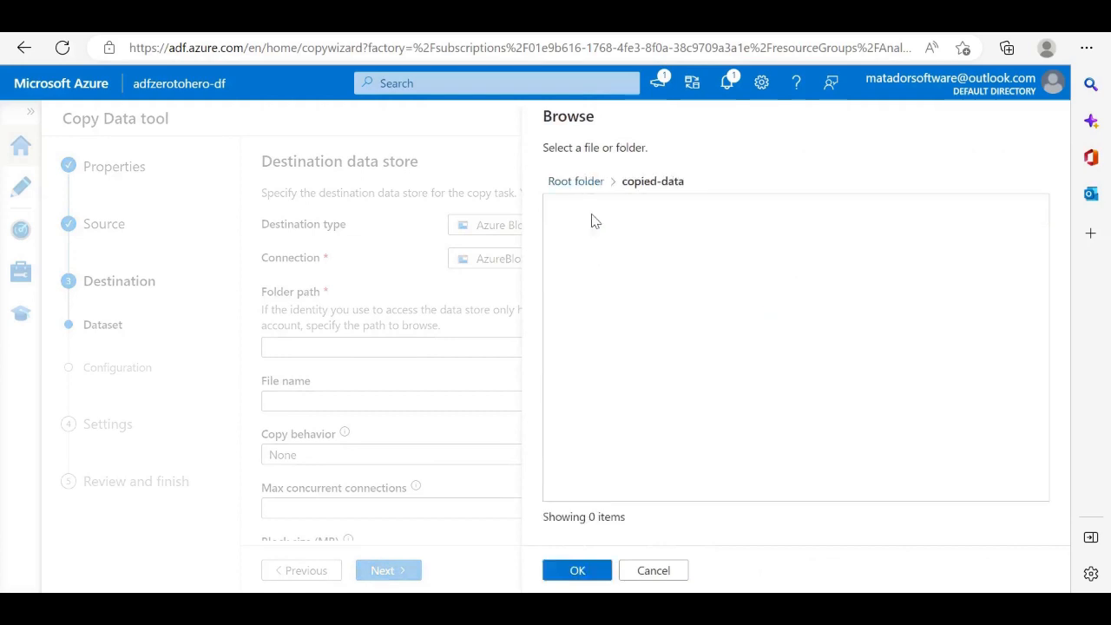
left_click(575, 571)
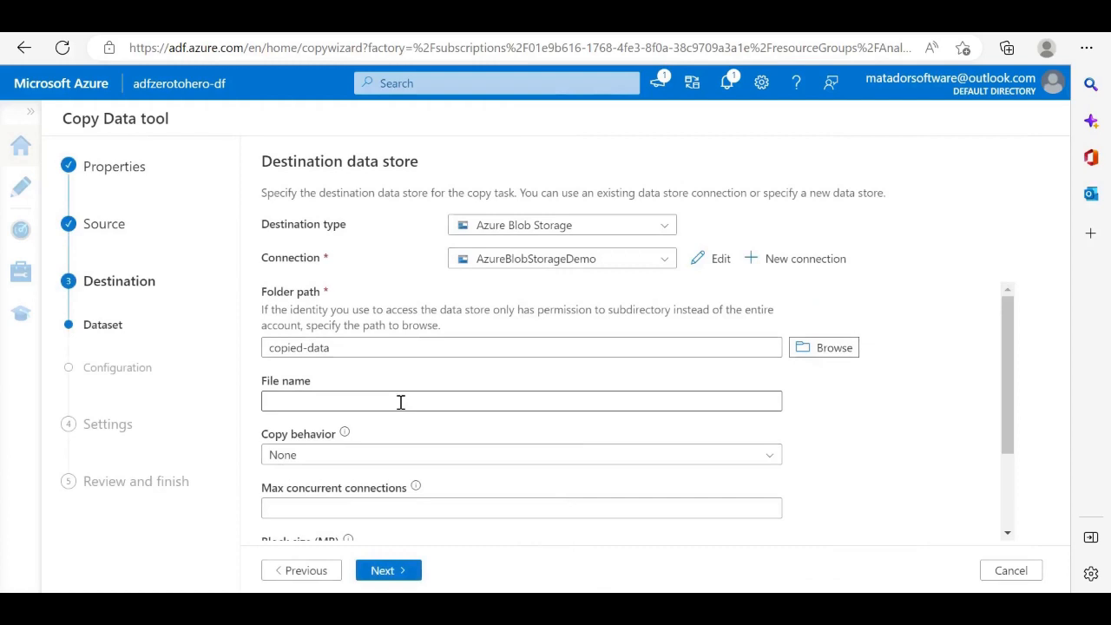
scroll(411, 451, "down", 3)
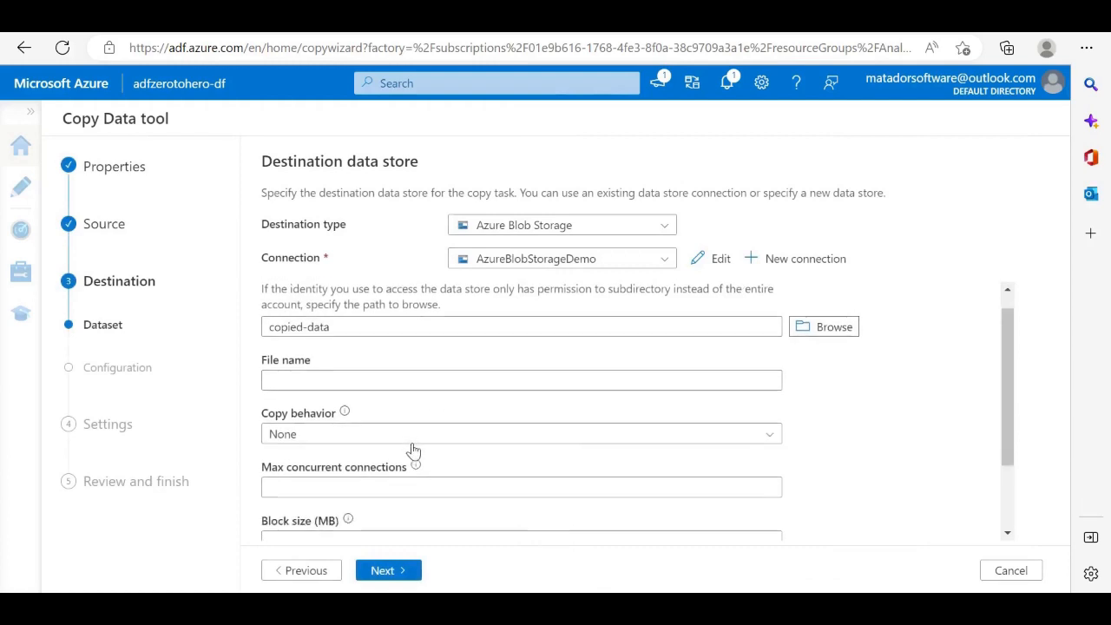
Step: Keep the destination copy behavior at None and continue to the file format settings
left_click(359, 365)
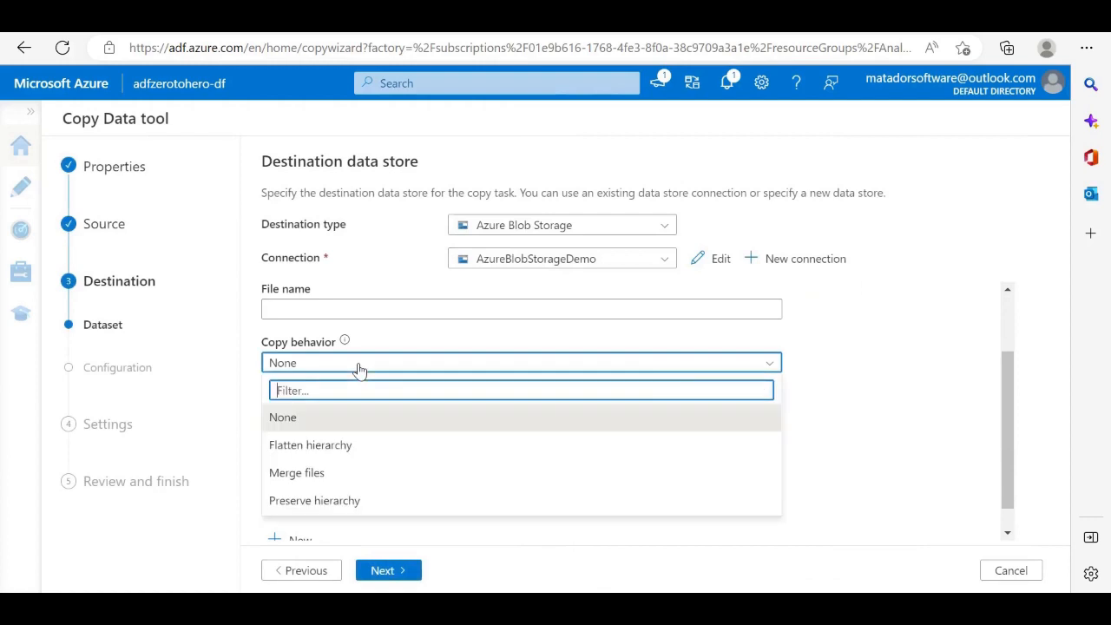
left_click(328, 420)
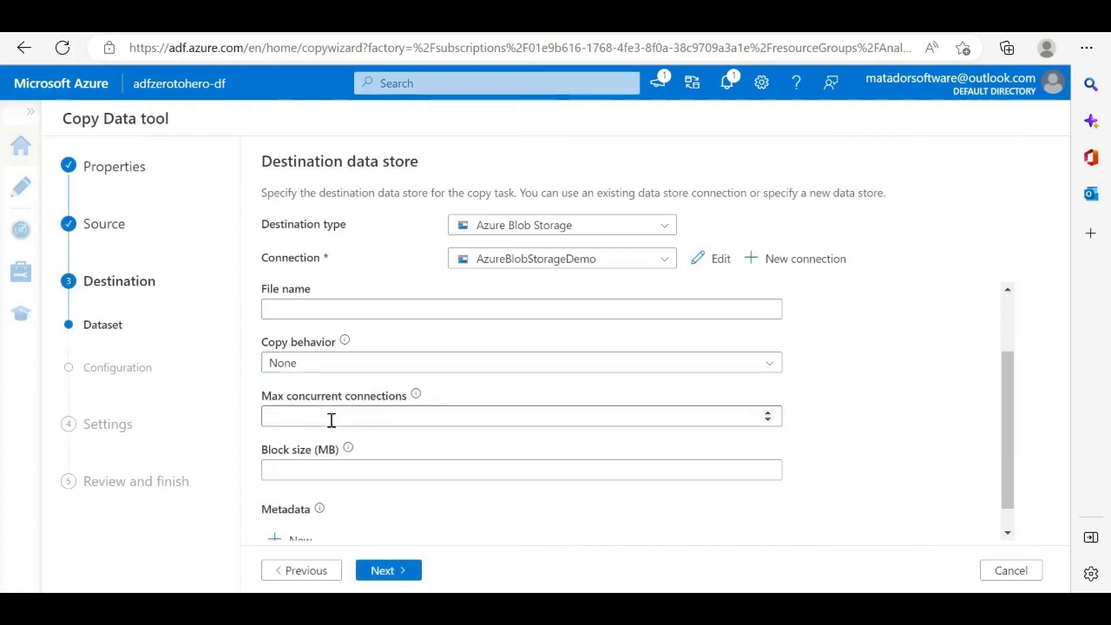
scroll(498, 467, "down", 2)
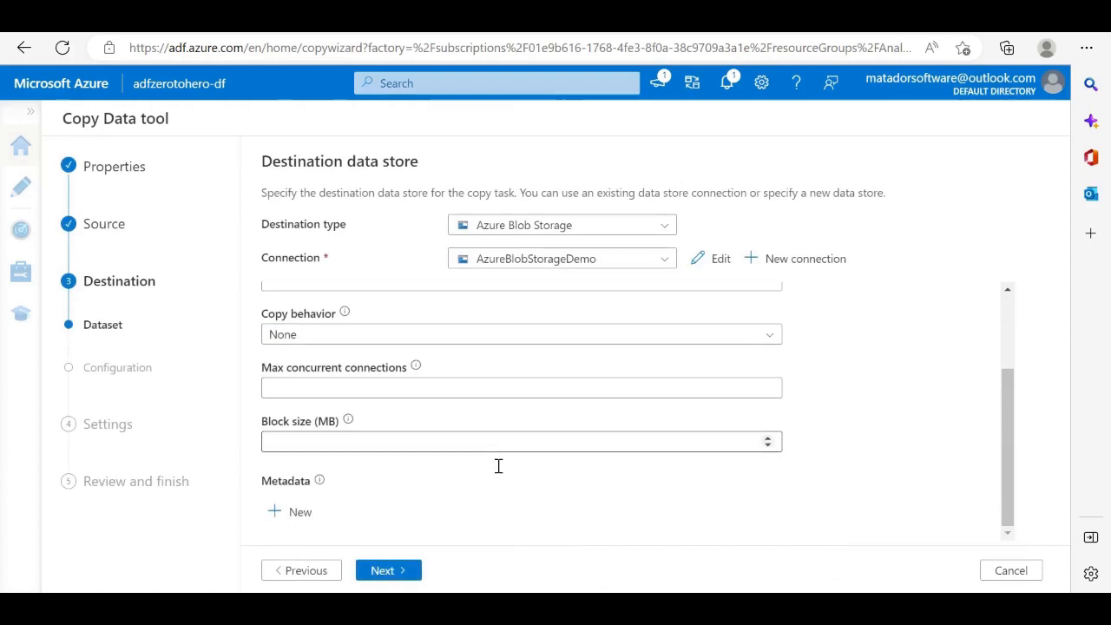
left_click(403, 571)
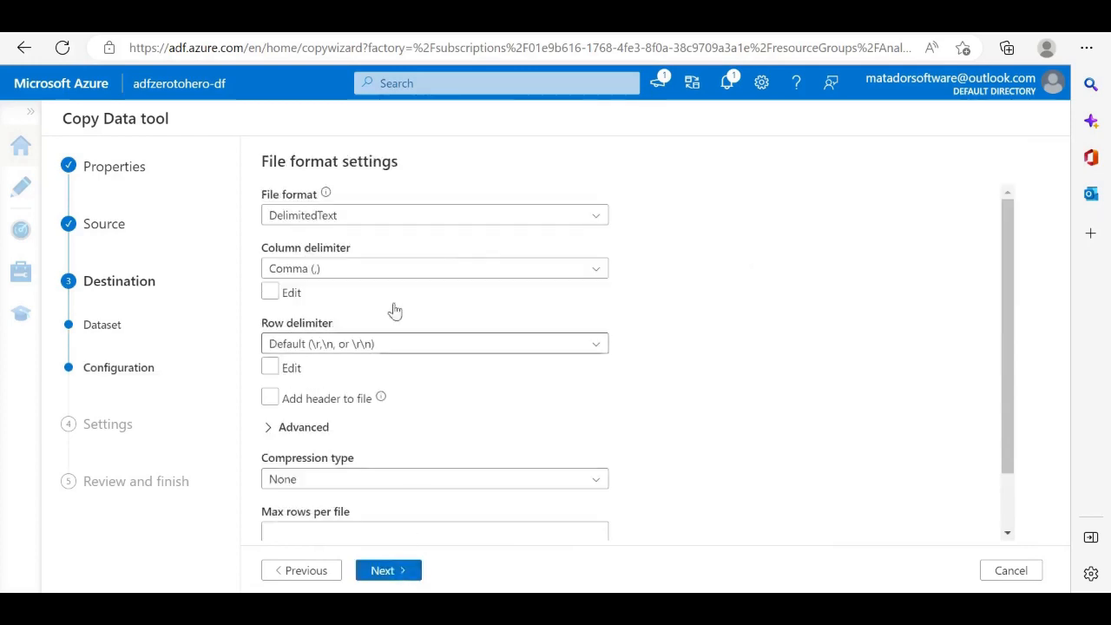
Step: Choose DelimitedText as the destination file format and review the advanced escape, quote, null value and encoding options
left_click(348, 222)
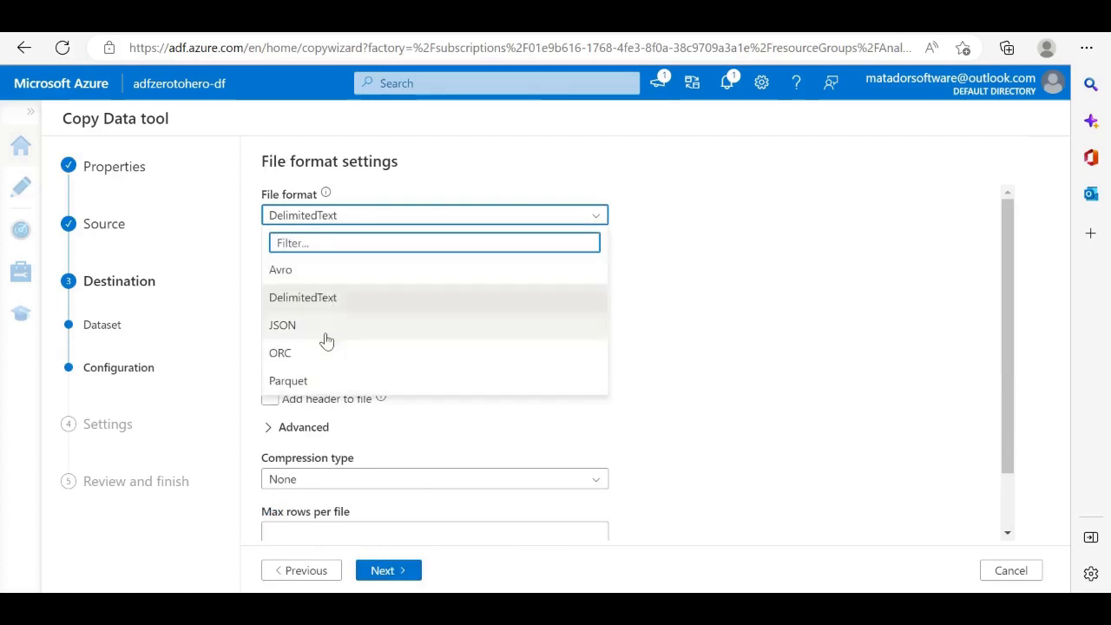
left_click(329, 299)
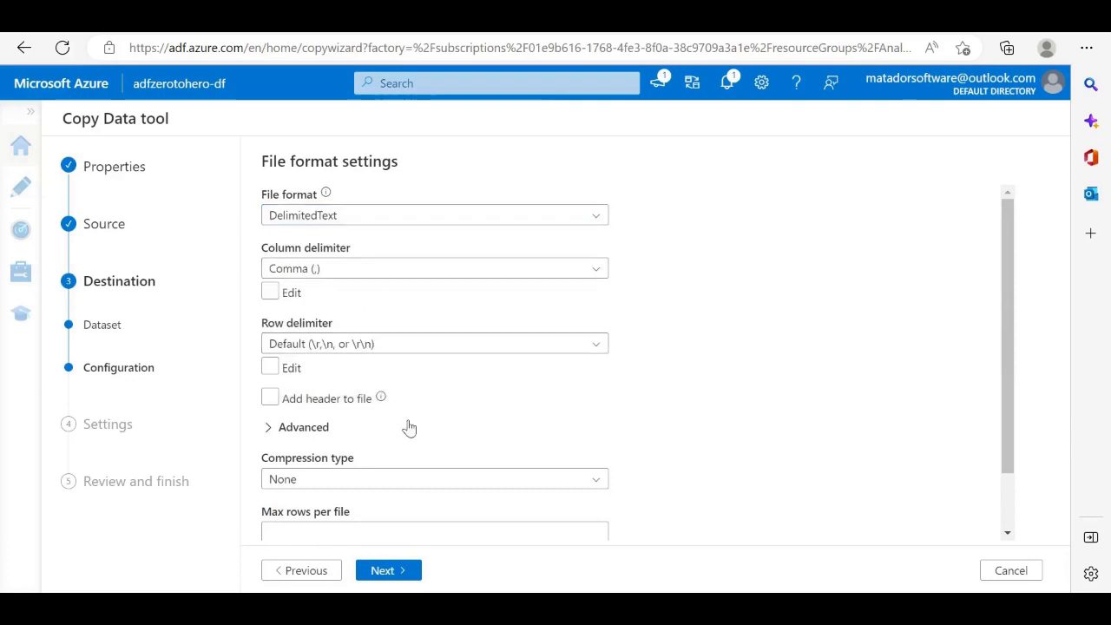
scroll(408, 426, "down", 1)
left_click(270, 373)
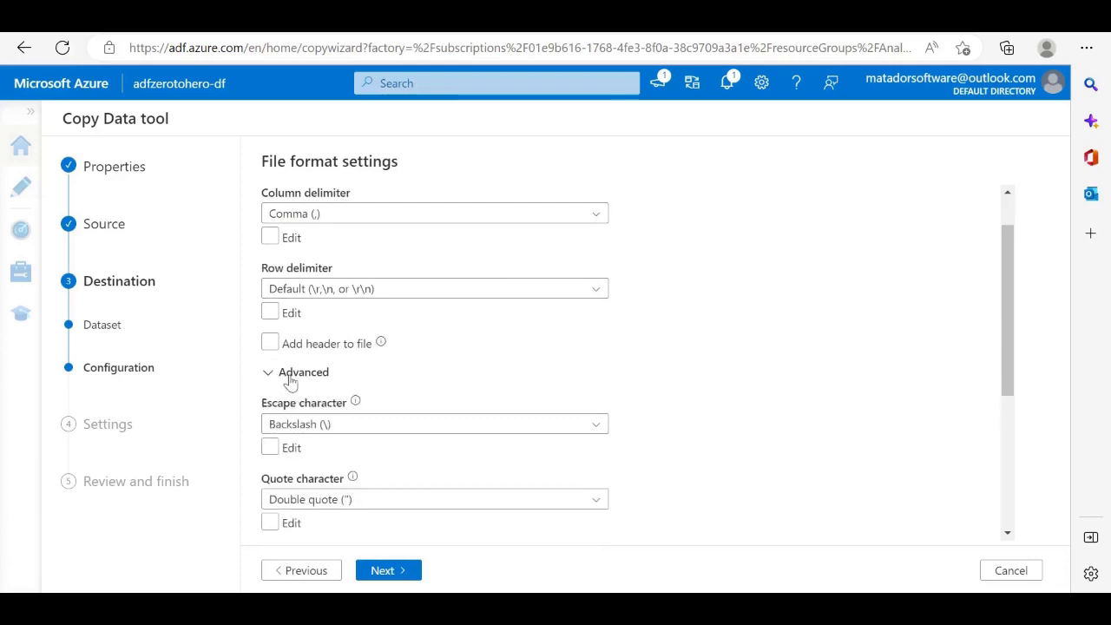
scroll(367, 409, "down", 1)
scroll(332, 442, "down", 3)
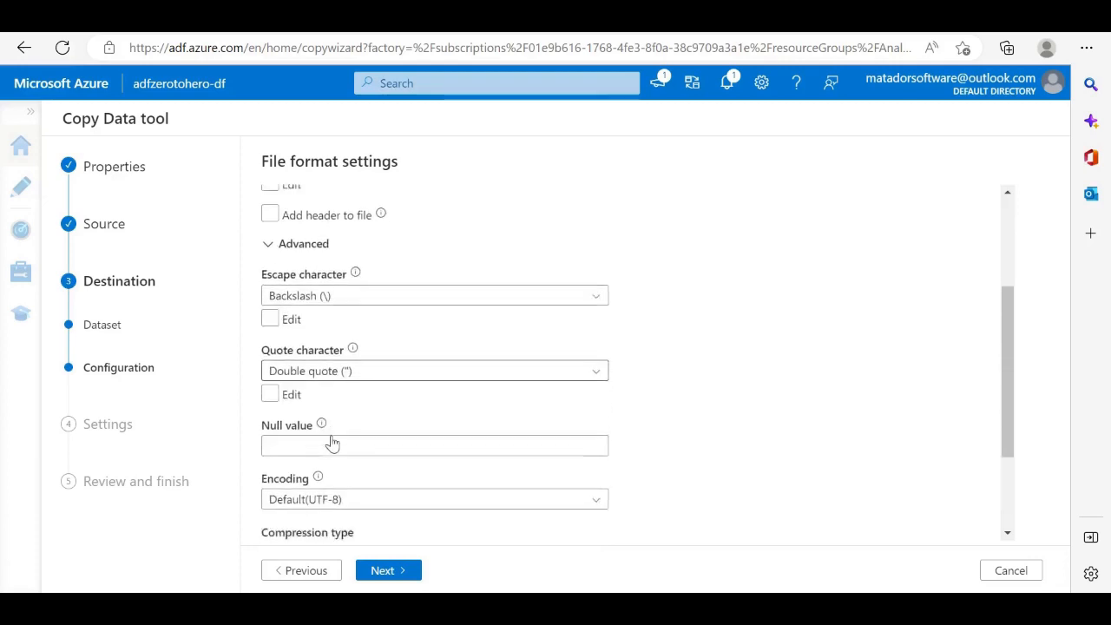
scroll(334, 443, "up", 4)
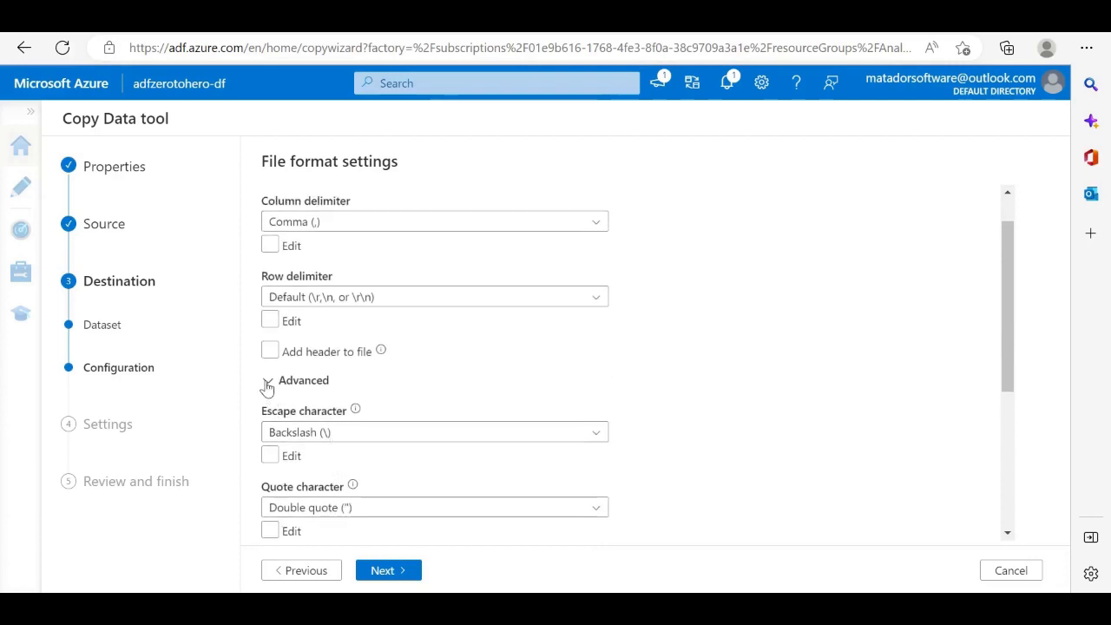
left_click(268, 380)
Step: Review the available compression types, keep compression at None and continue to the copy task settings
scroll(405, 399, "down", 1)
left_click(350, 408)
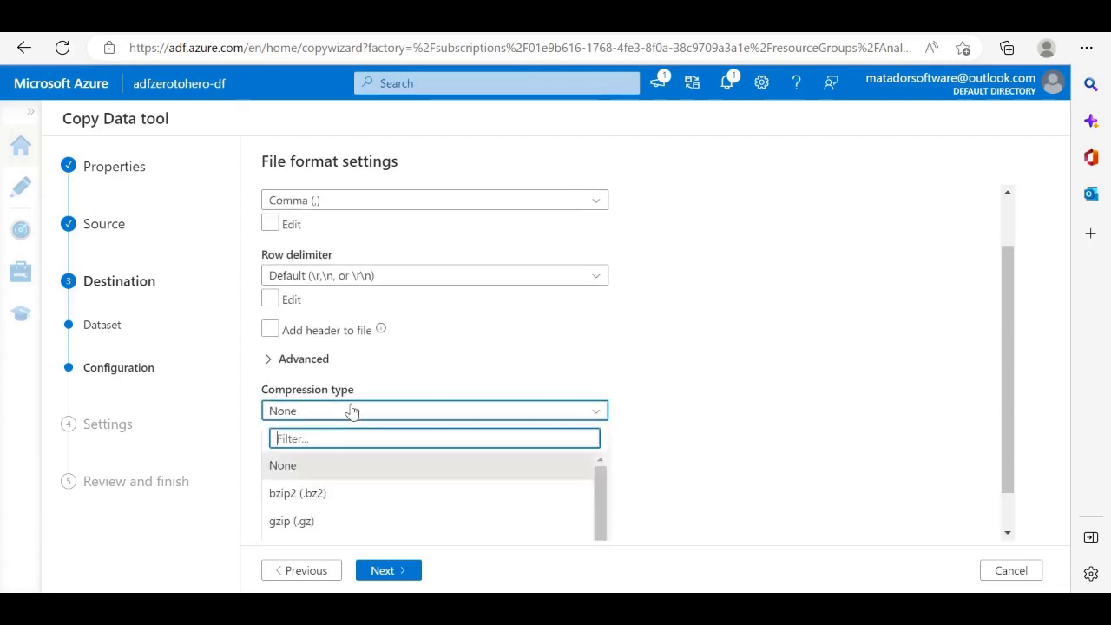
scroll(321, 513, "down", 1)
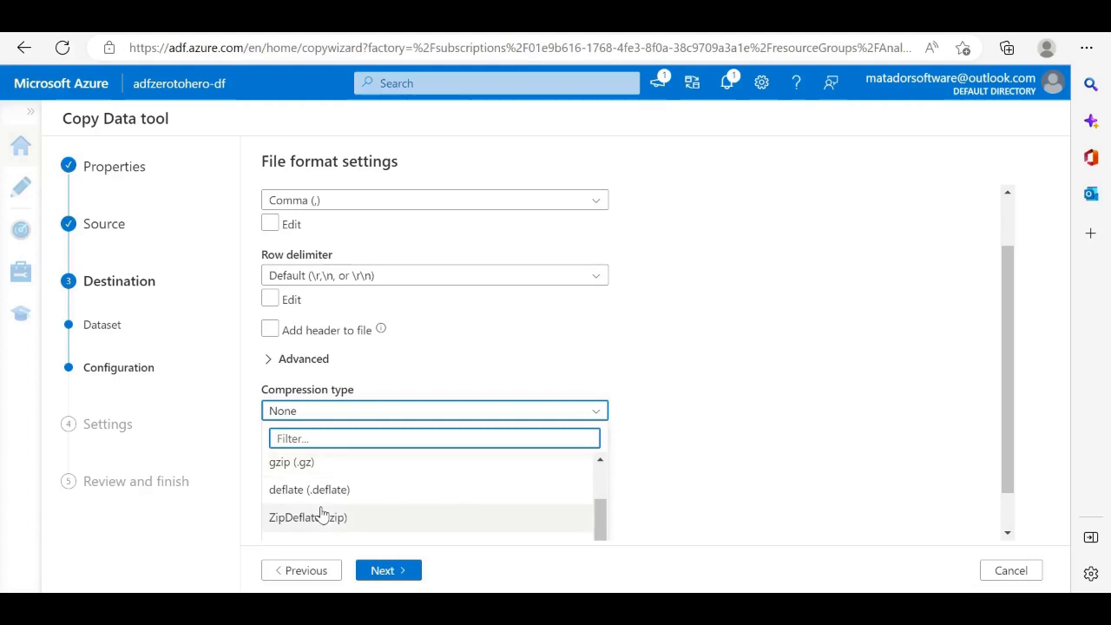
scroll(321, 514, "up", 1)
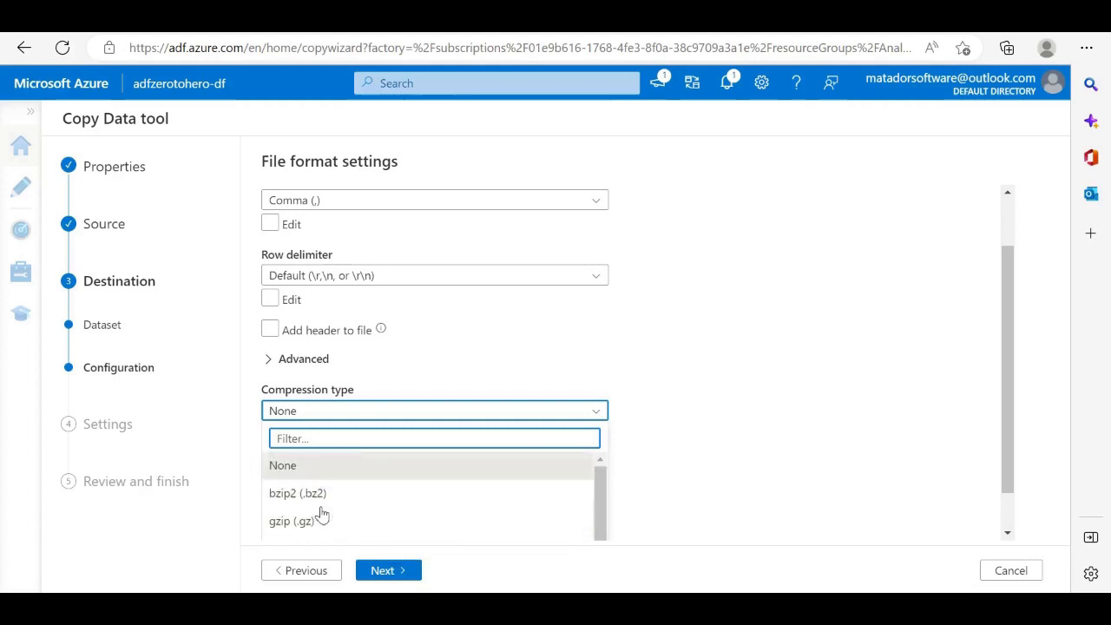
left_click(651, 462)
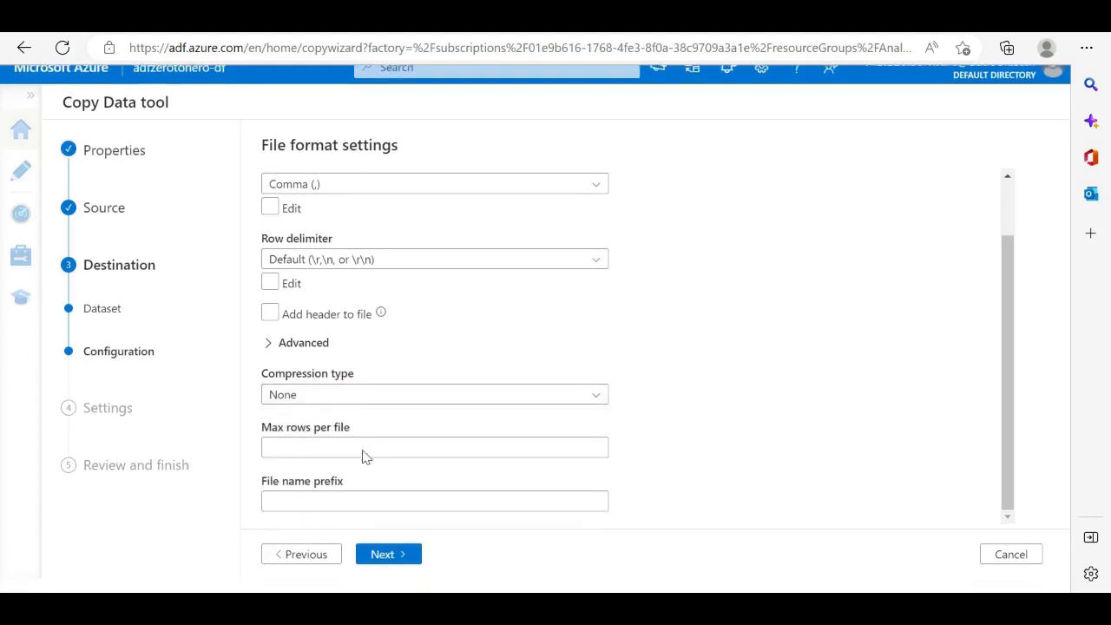
left_click(393, 571)
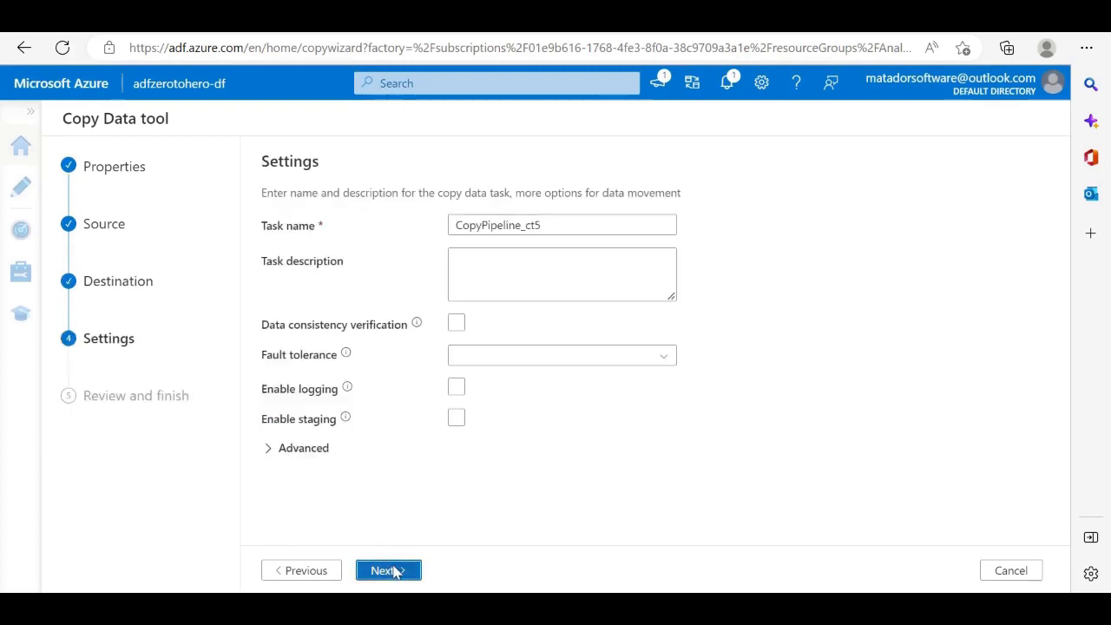
Step: Name the copy task CopyPipelineDemo
left_click(563, 224)
key("ctrl+a")
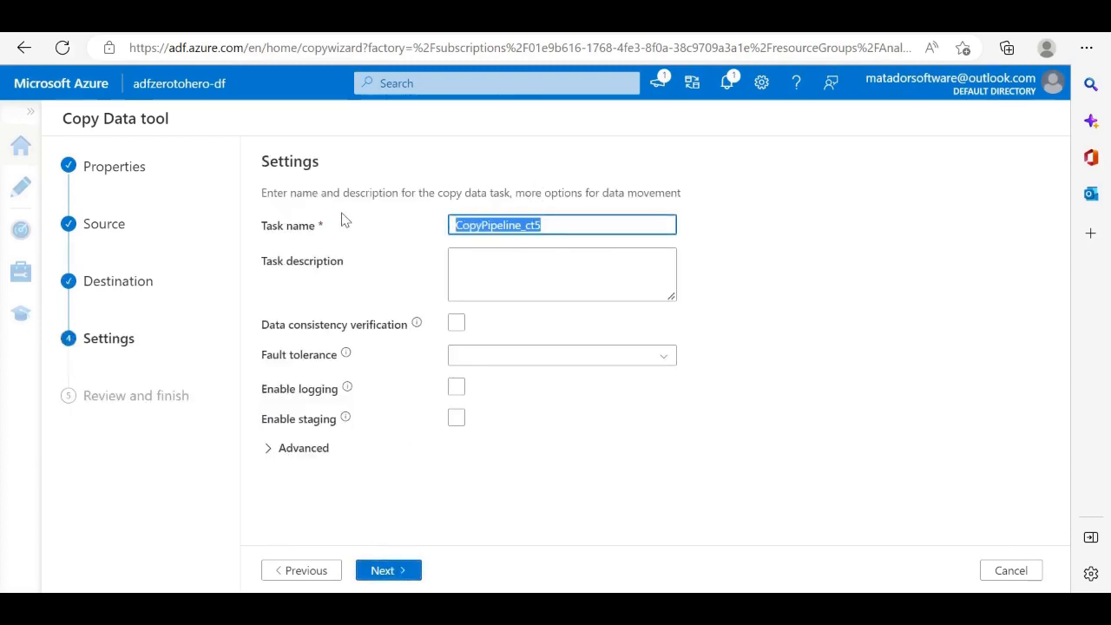
key("BackSpace")
type("CopyPipeline")
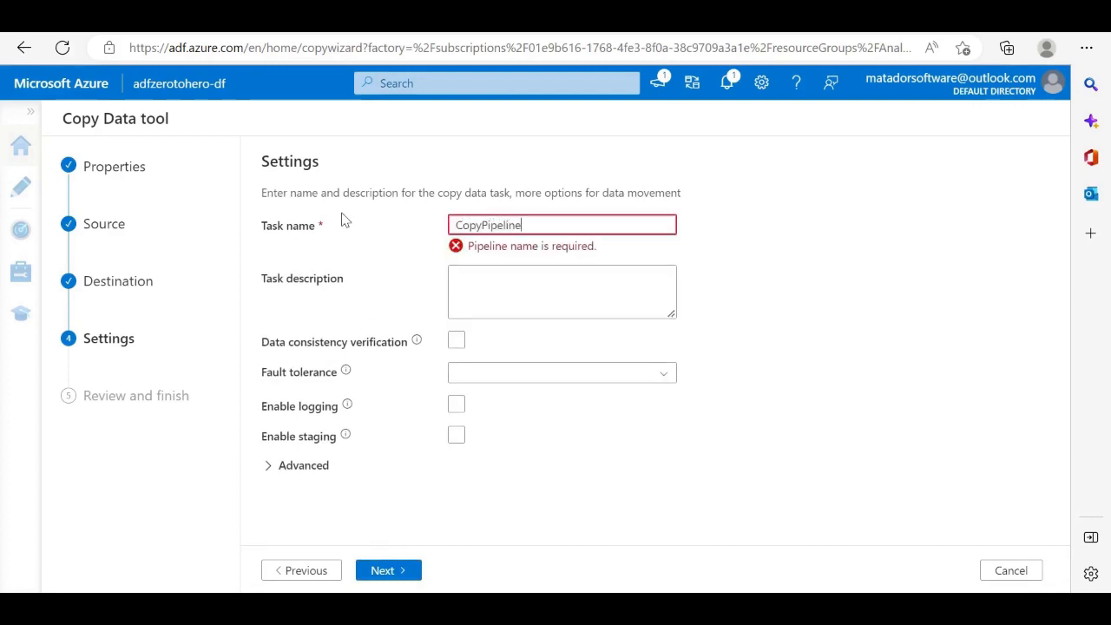
type("Demo")
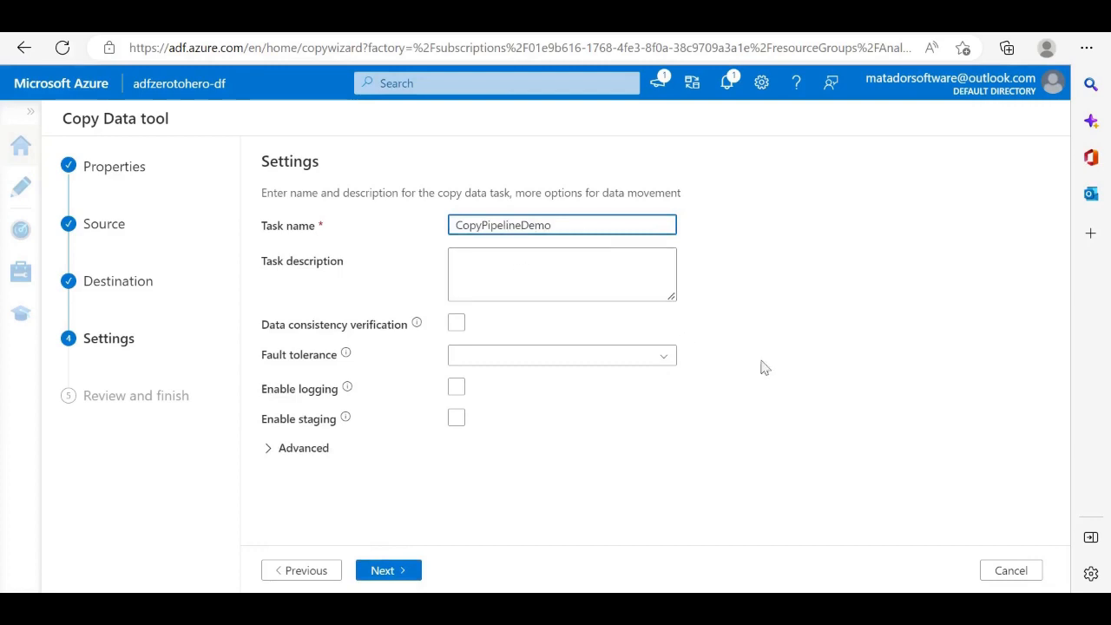
left_click(822, 386)
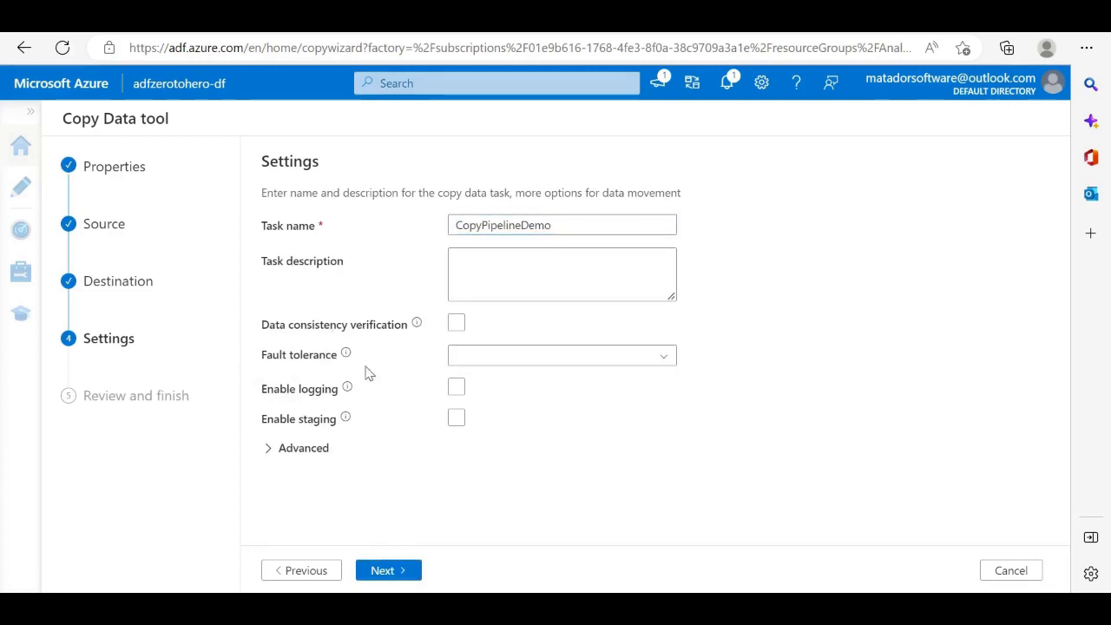
Step: Review the fault tolerance options, leave them all unselected and continue to the copy task summary
left_click(466, 360)
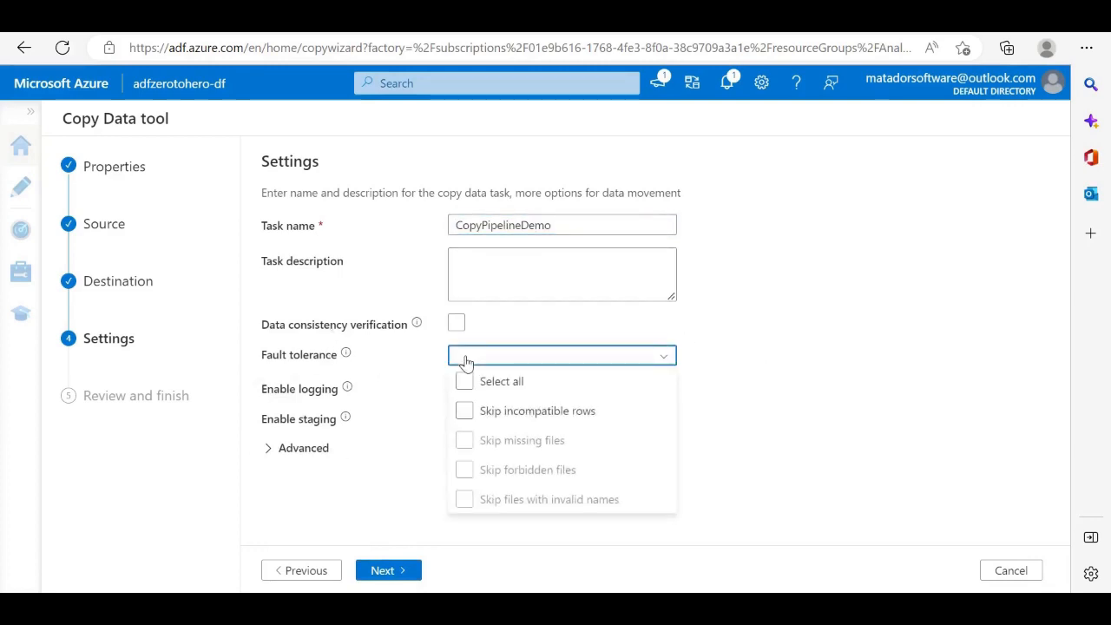
left_click(467, 415)
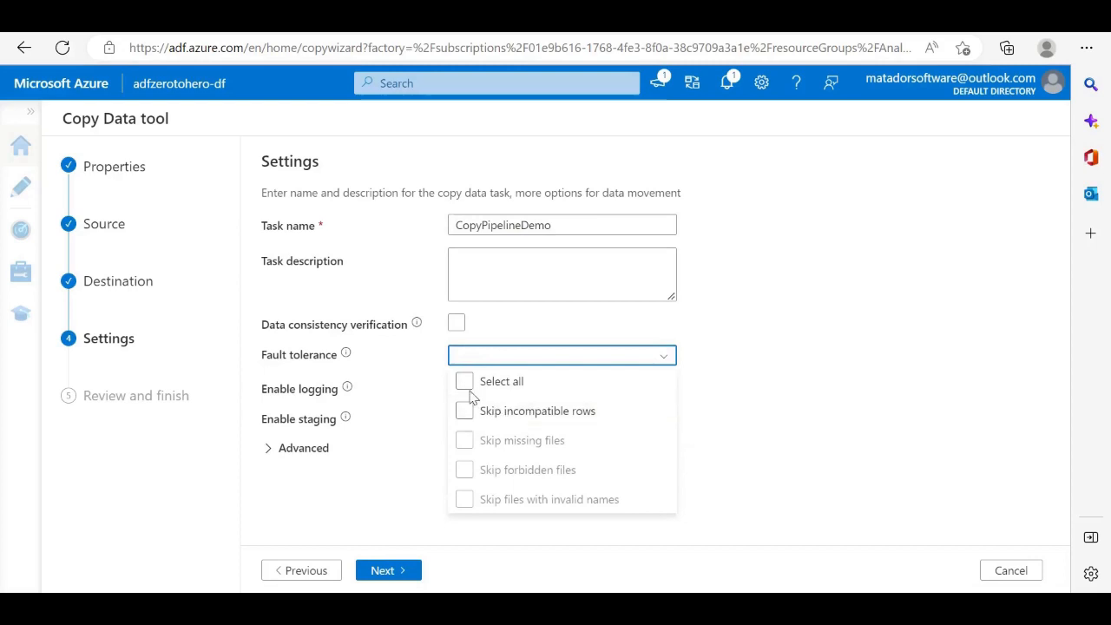
left_click(760, 485)
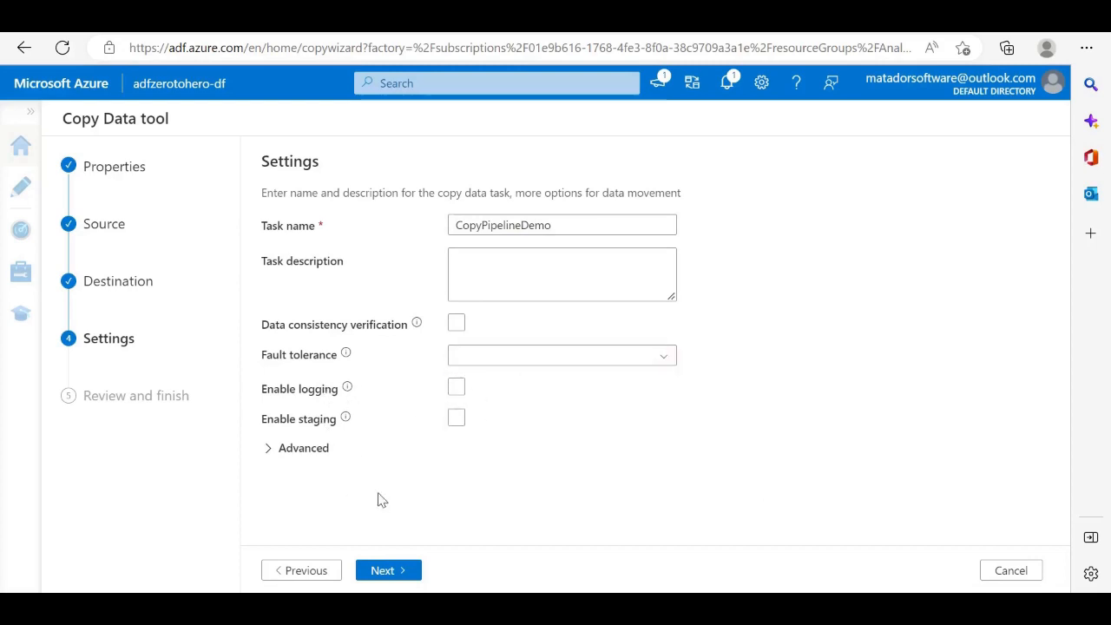
left_click(388, 572)
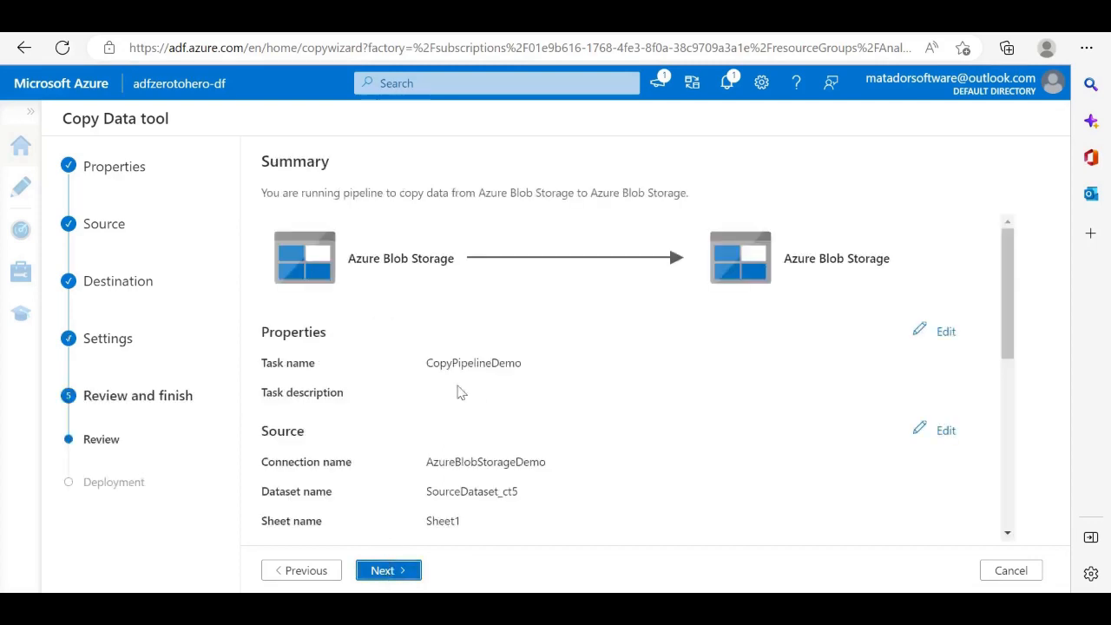
Step: Review the summary's source, destination and copy settings, and deploy the copy pipeline
scroll(627, 352, "down", 2)
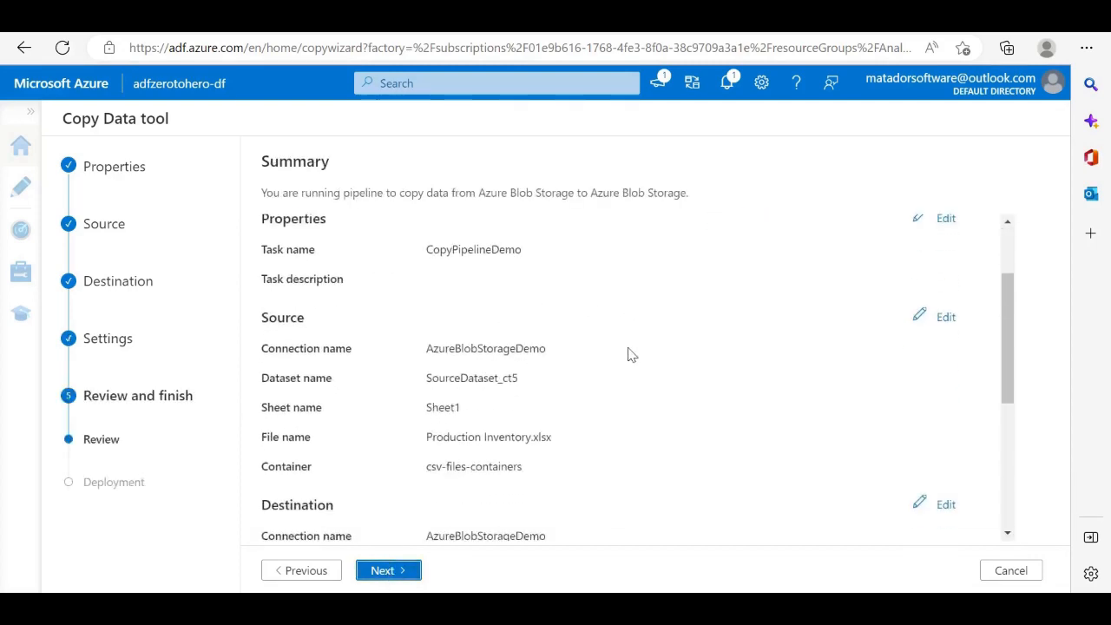
scroll(627, 352, "up", 2)
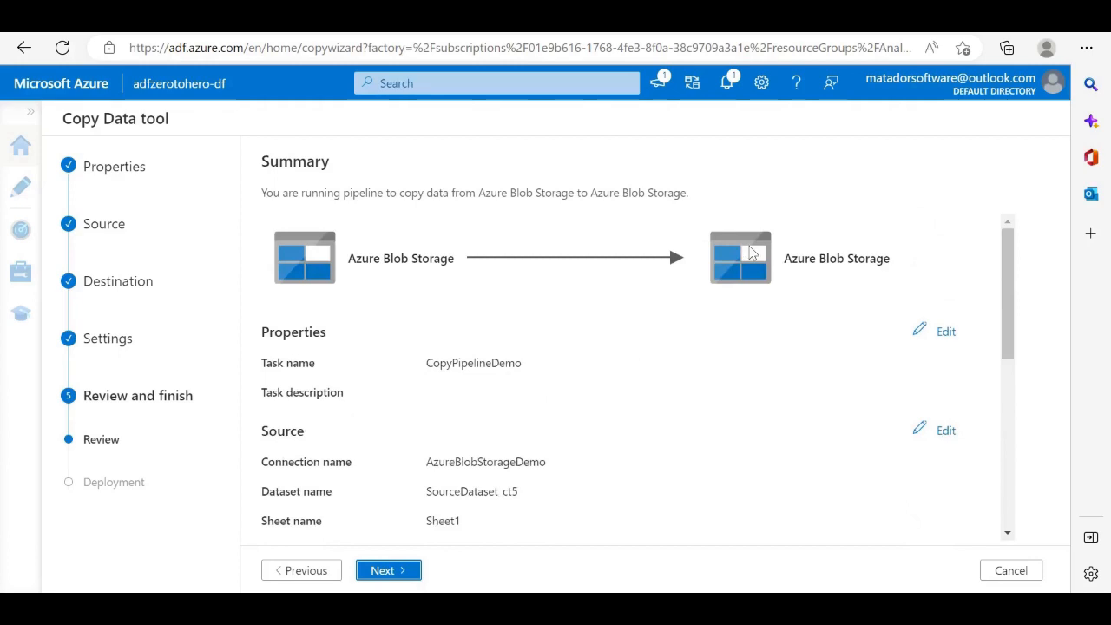
scroll(501, 469, "down", 4)
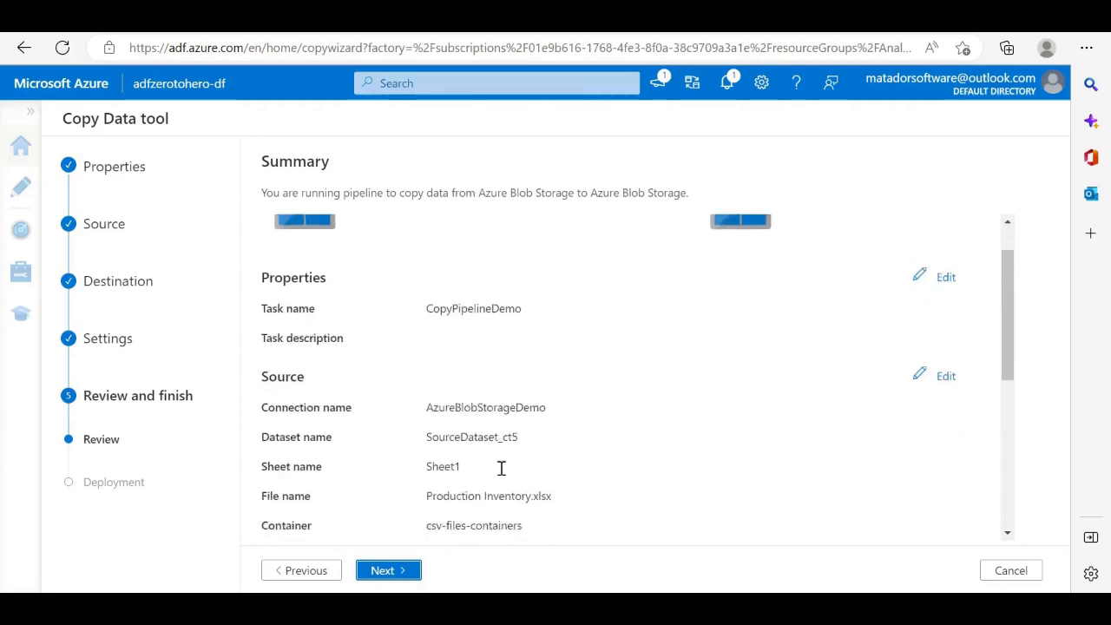
scroll(501, 468, "down", 2)
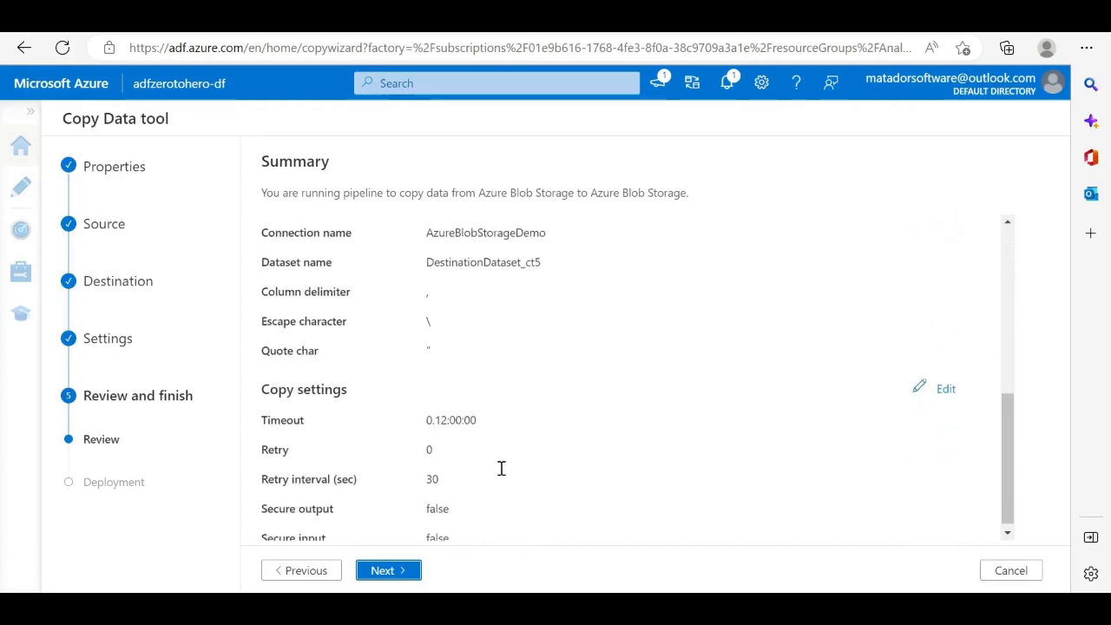
left_click(386, 570)
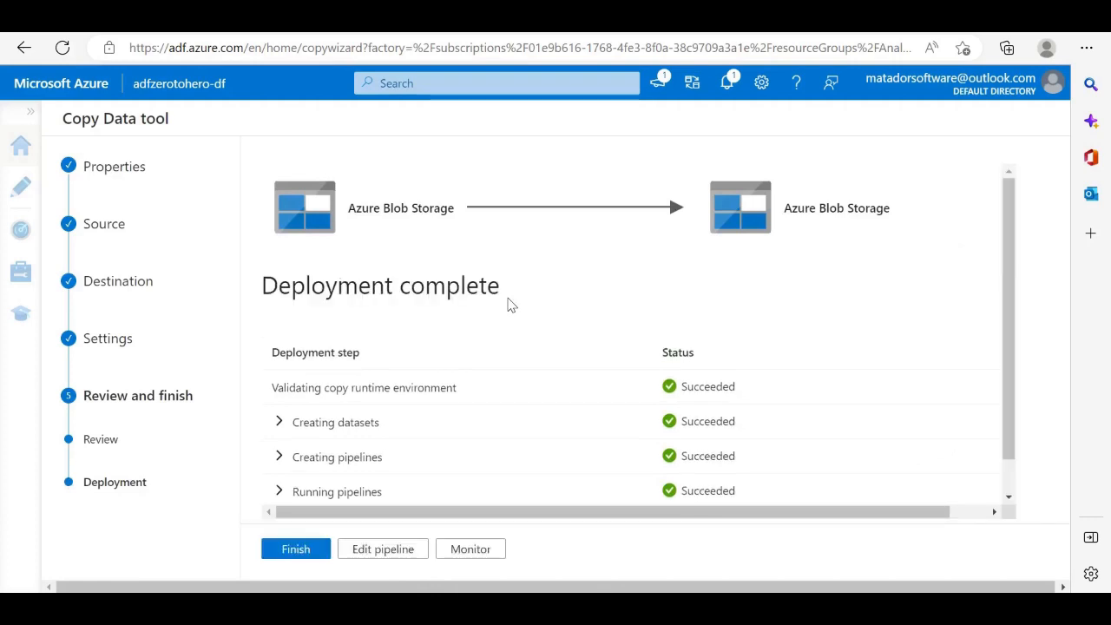
Step: Check the status of each deployment step and finish the Copy Data tool
scroll(484, 411, "down", 1)
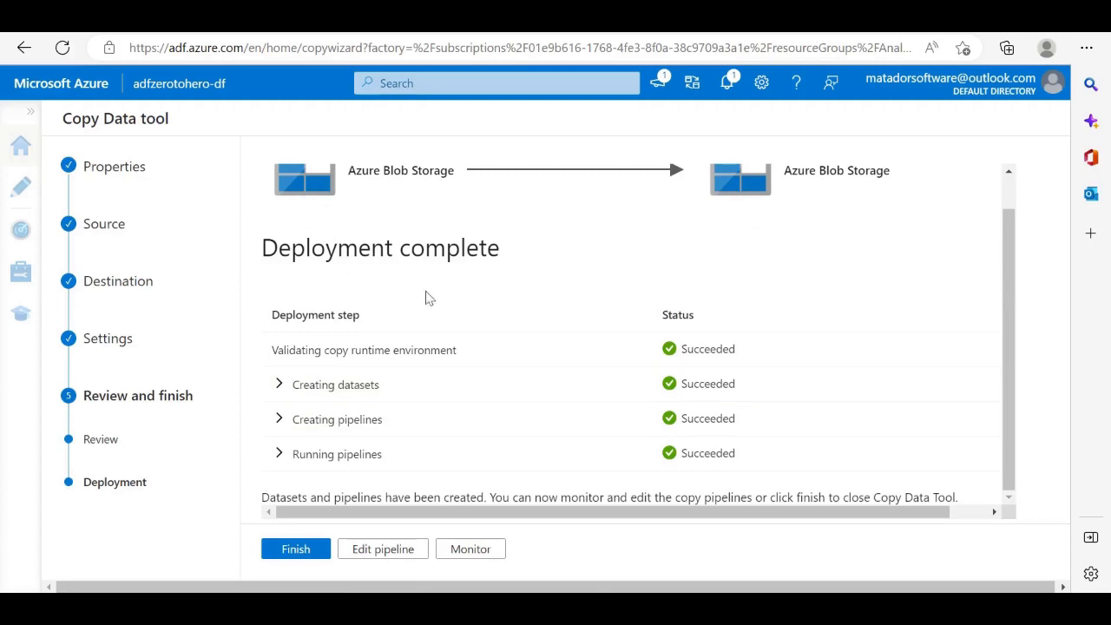
scroll(429, 297, "up", 1)
scroll(429, 297, "down", 1)
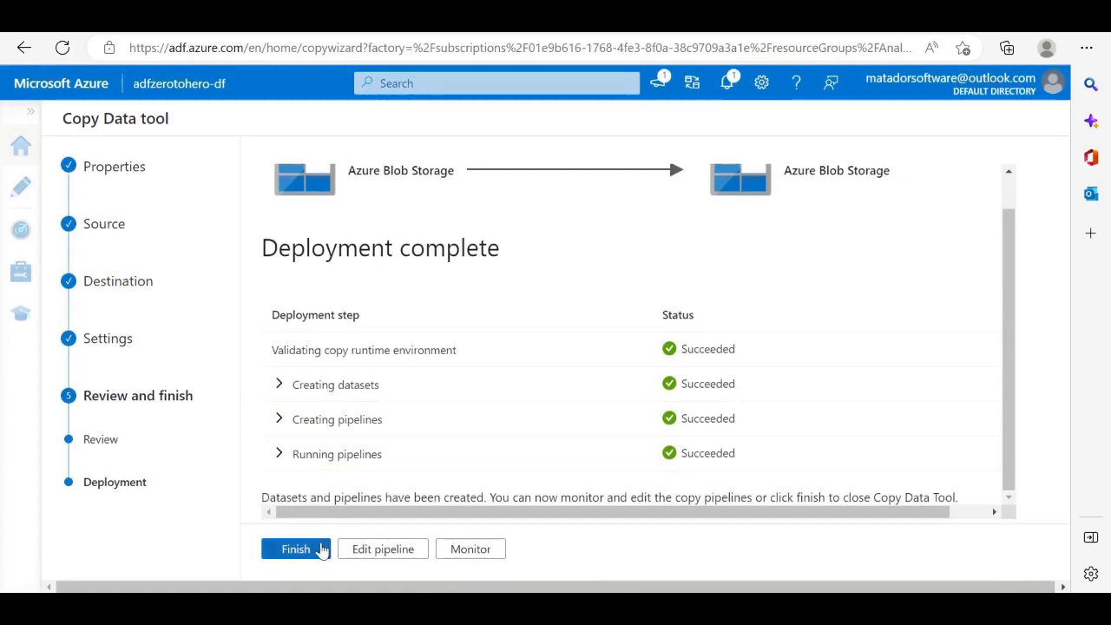
left_click(321, 550)
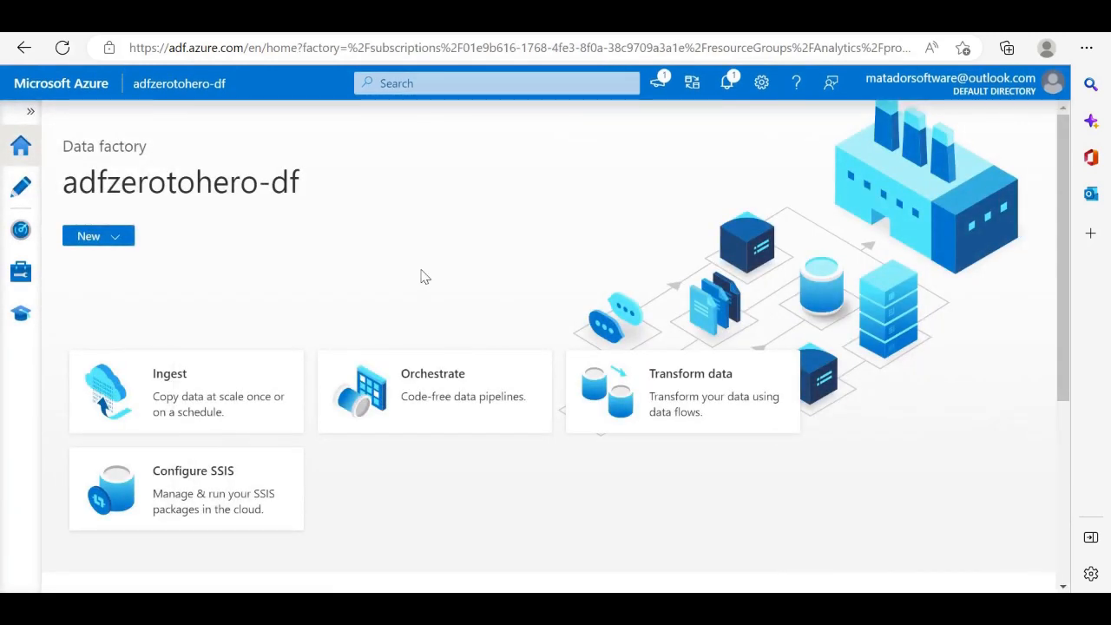
Step: Open the factory's authoring view and expand its pipelines and datasets
left_click(22, 187)
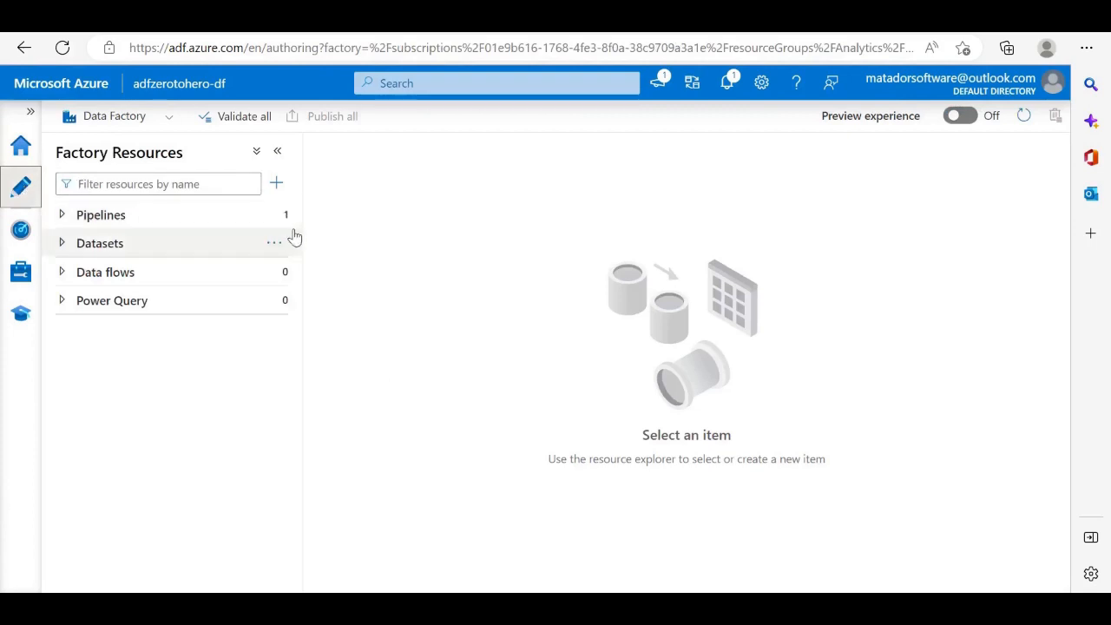
left_click(63, 216)
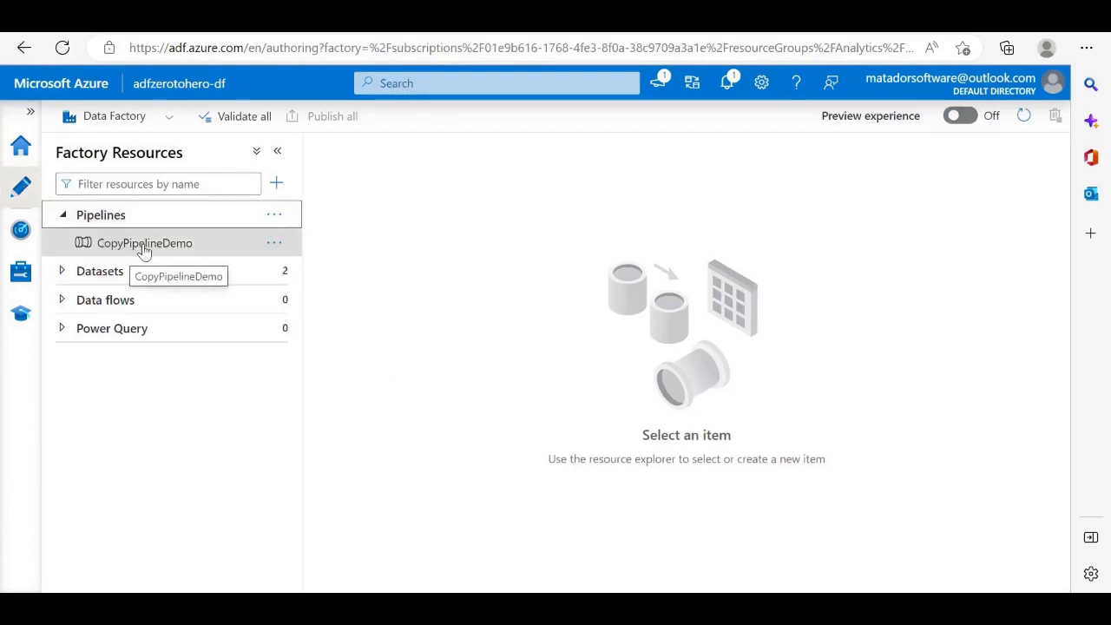
left_click(62, 271)
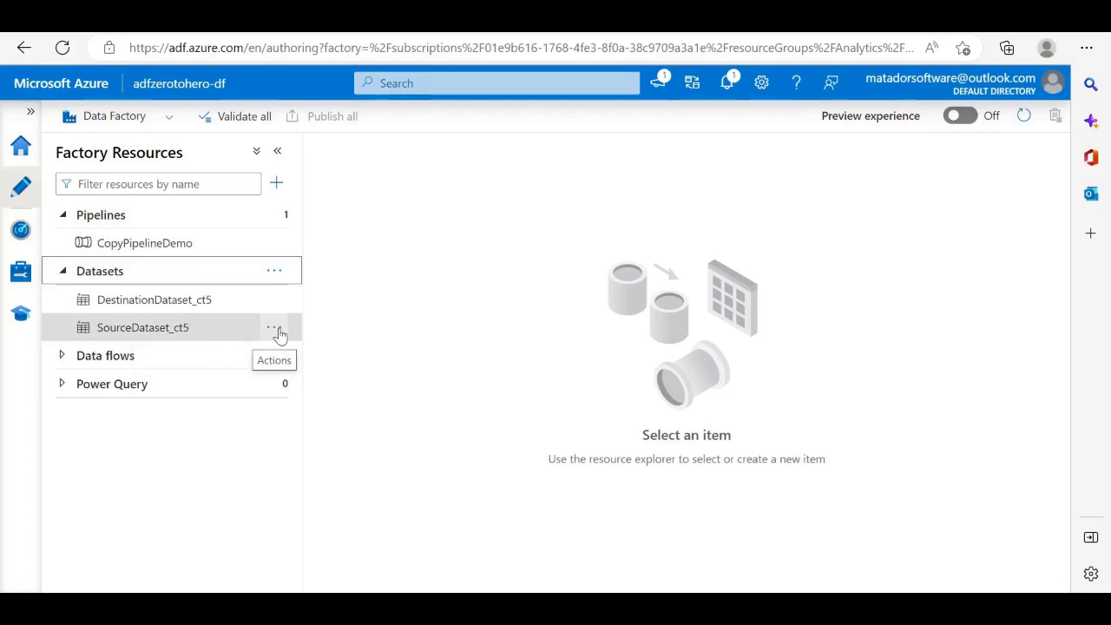
Step: Rename the SourceDataset_ct5 dataset as ProductInventorySource
left_click(275, 327)
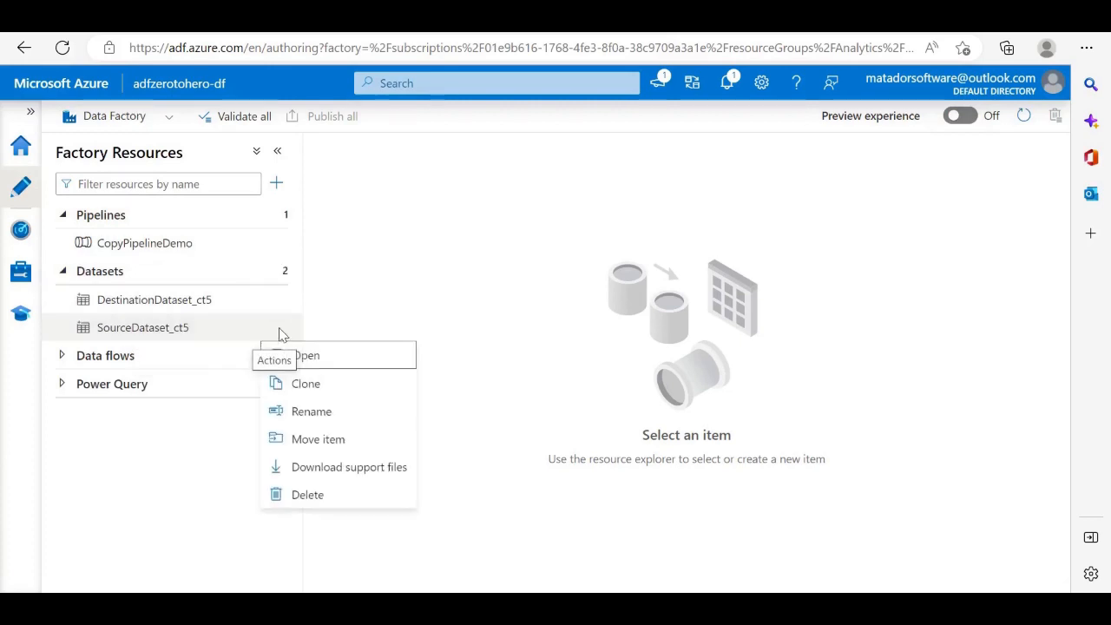
left_click(312, 417)
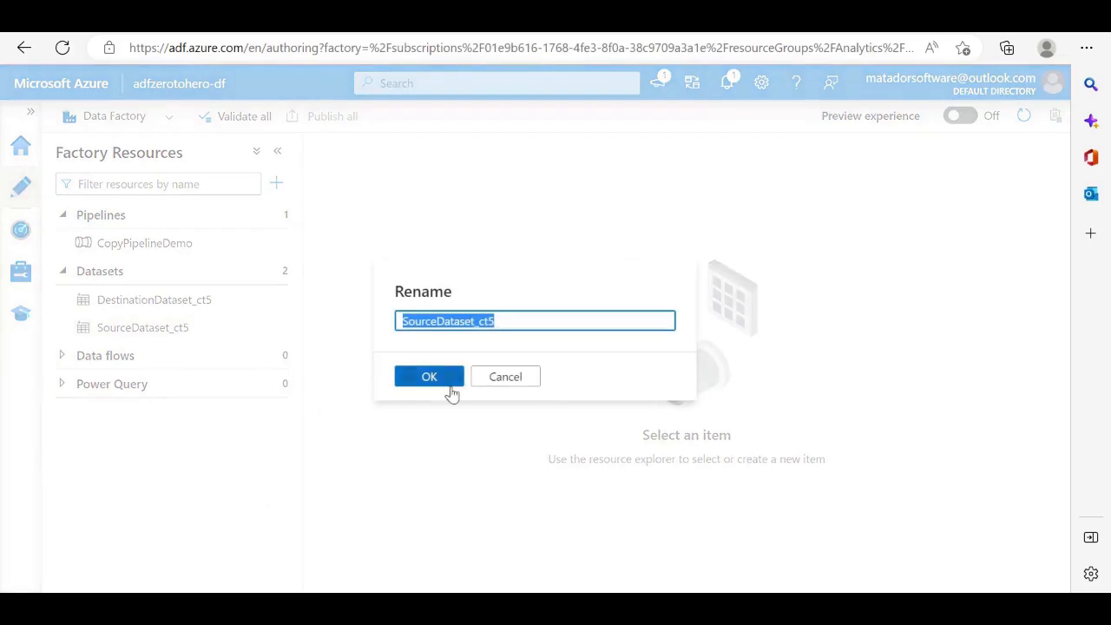
type("Produc")
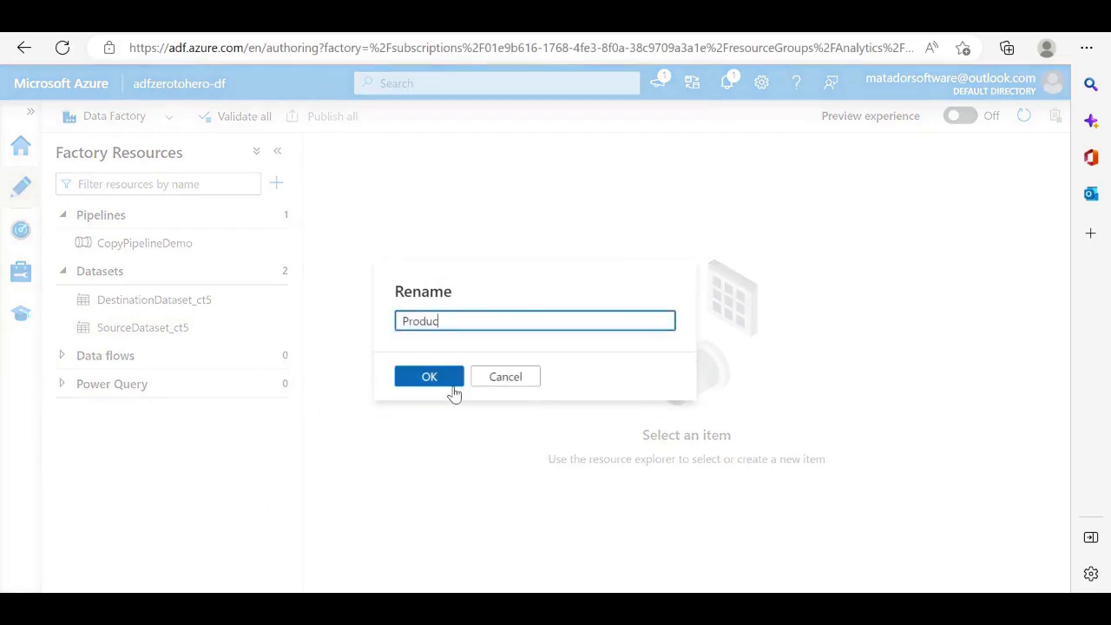
type("tIb-")
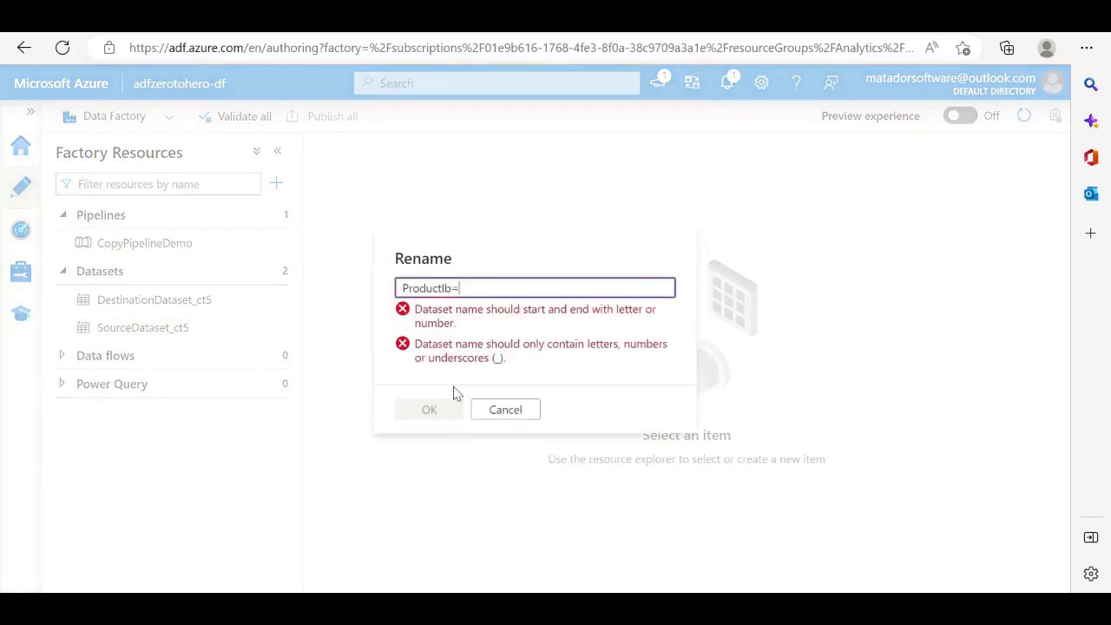
key("BackSpace")
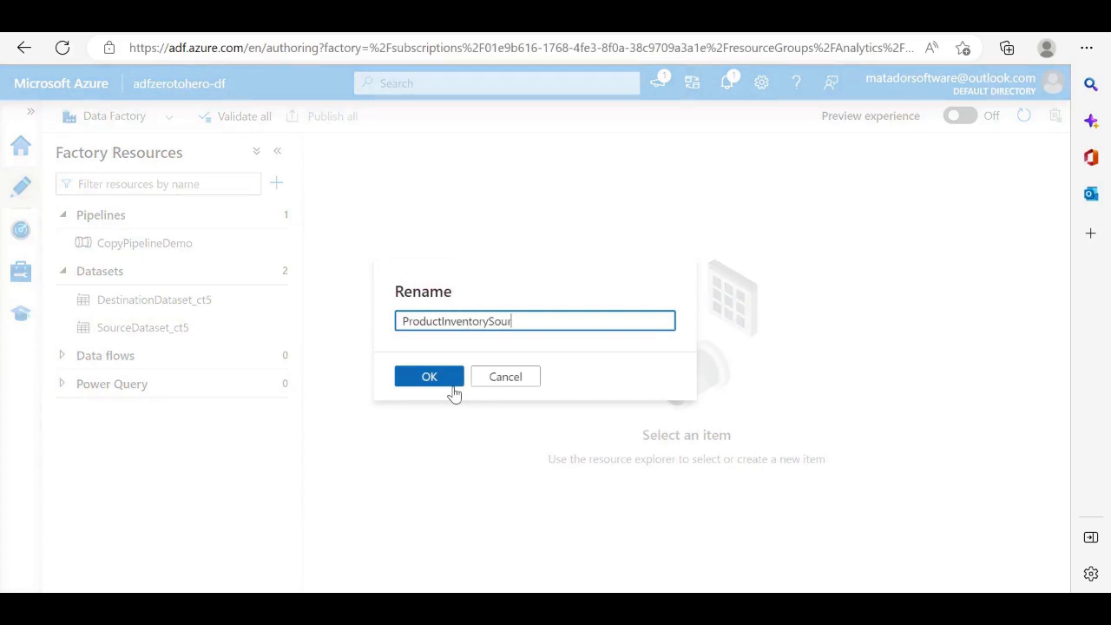
left_click(451, 384)
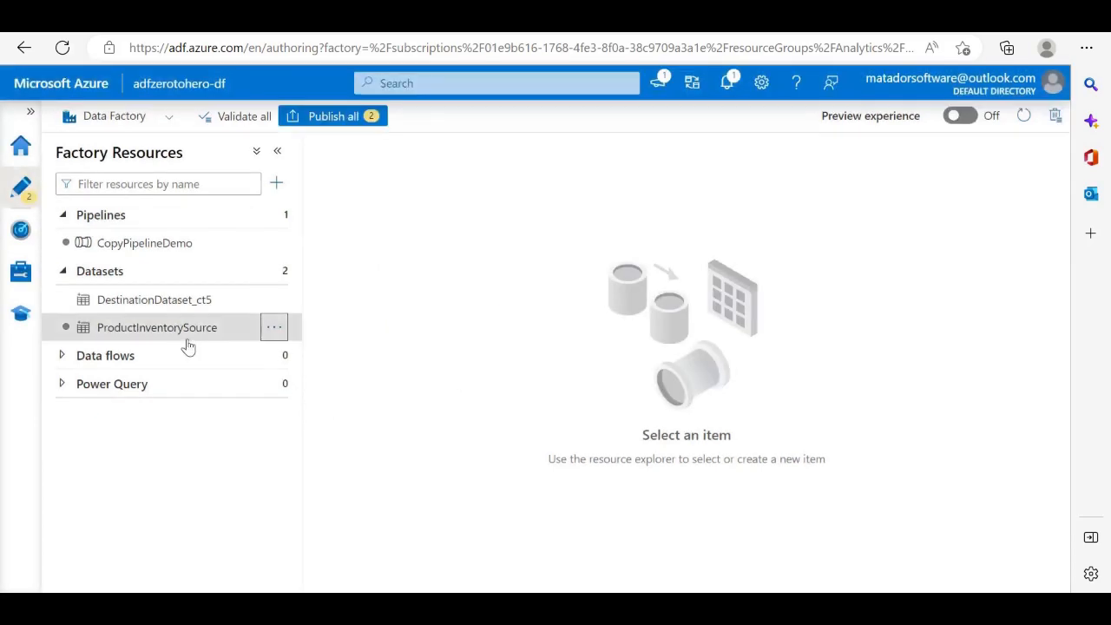
Step: Rename the DestinationDataset_ct5 dataset as CopiedData and publish all pending changes to the factory
left_click(274, 305)
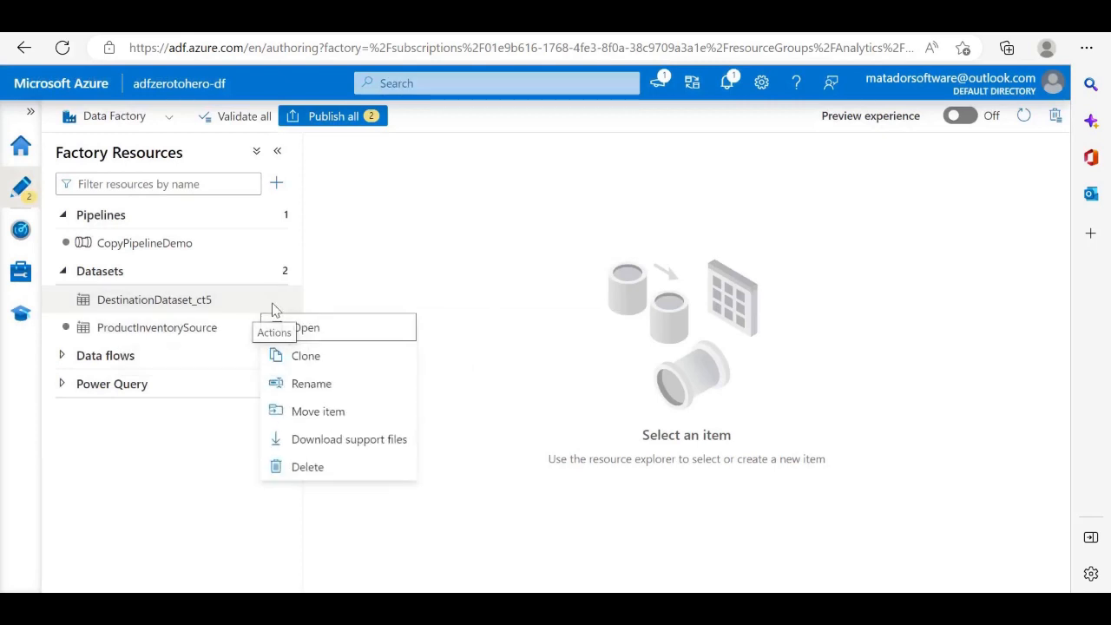
left_click(320, 384)
type("C")
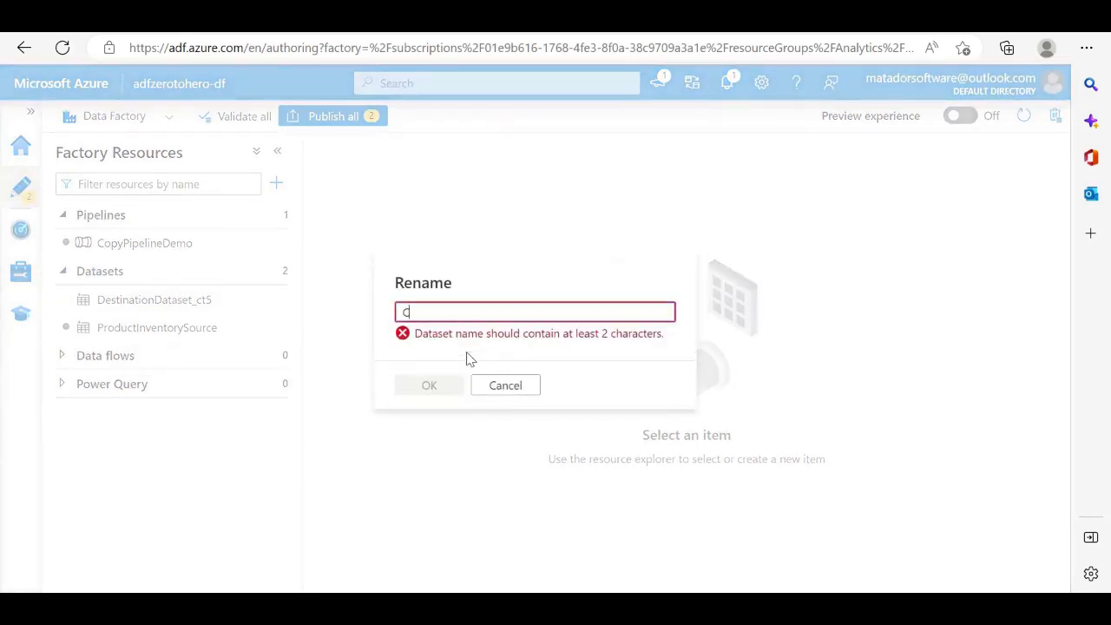
type("opiedData")
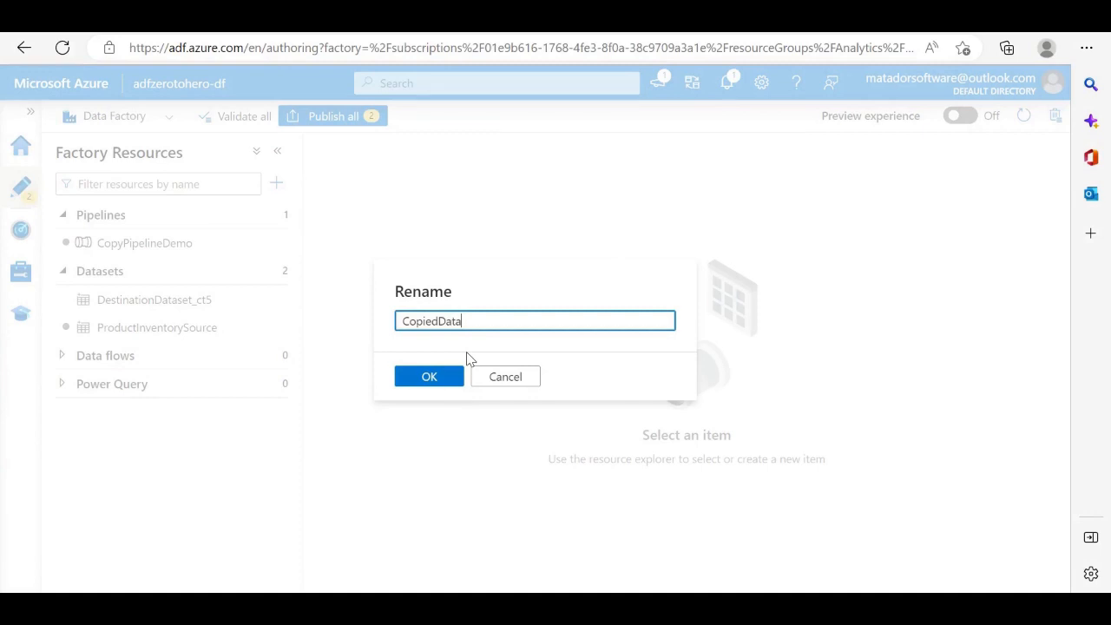
left_click(443, 374)
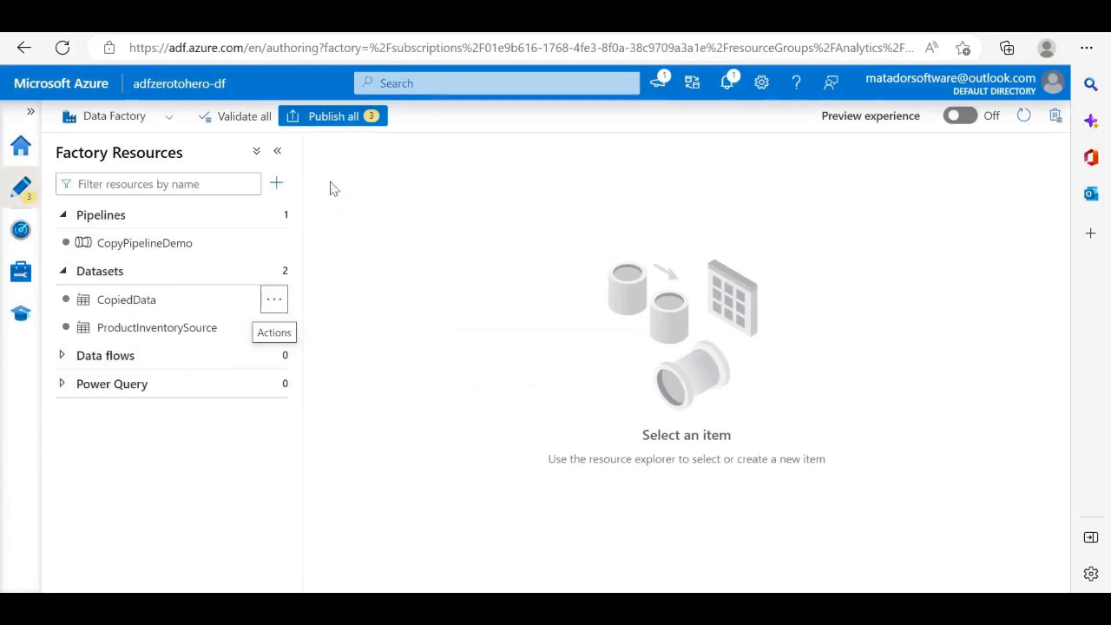
left_click(328, 124)
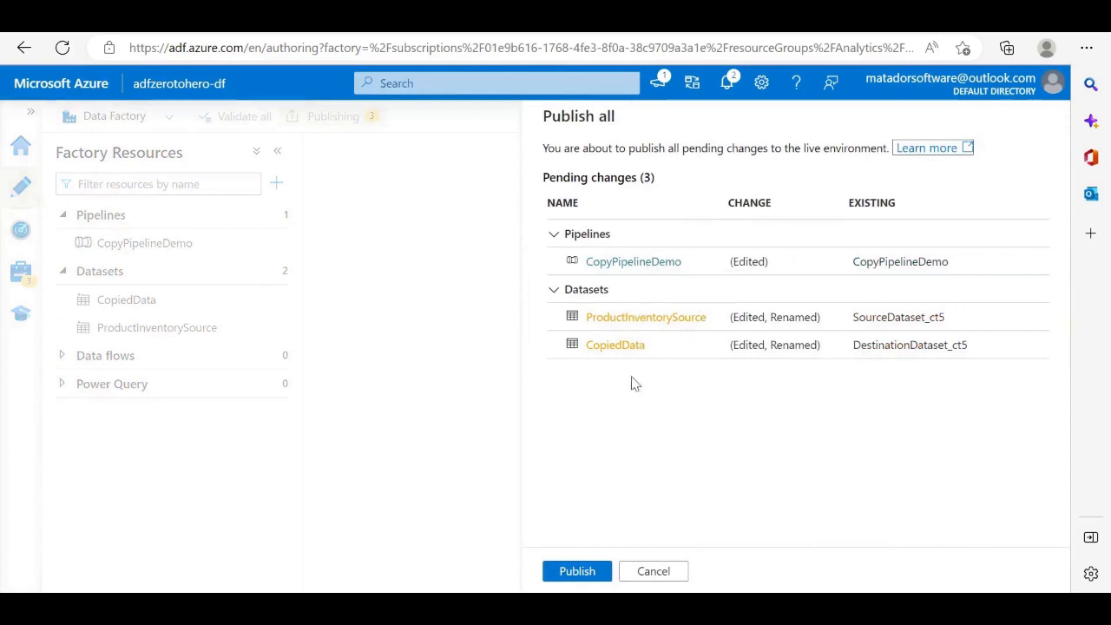
left_click(574, 570)
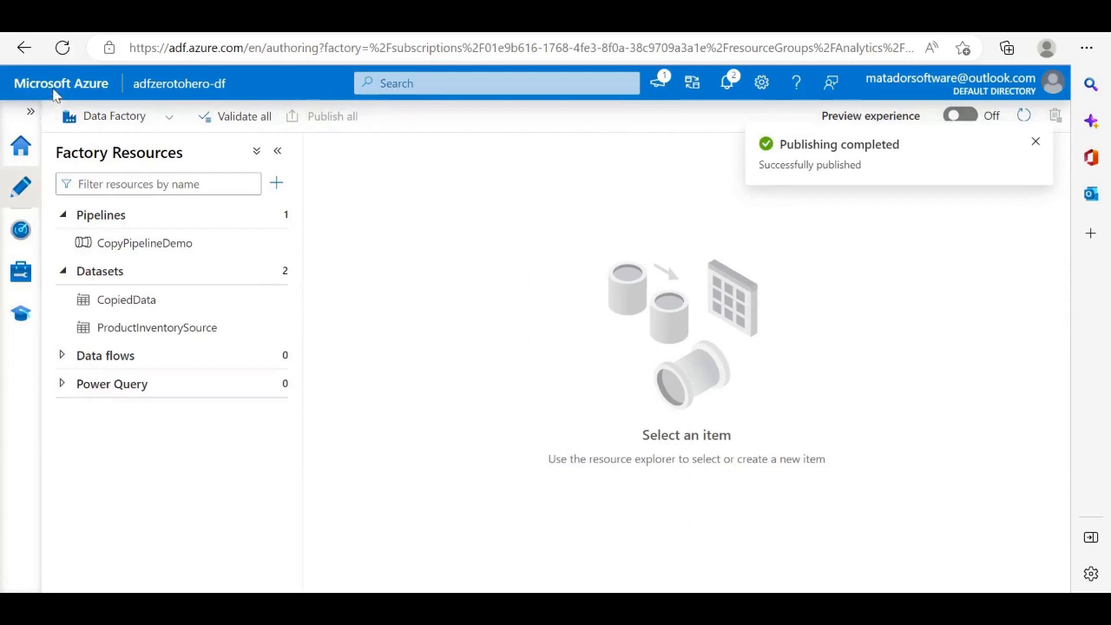
Step: Switch to the Azure portal and open the copied-data container of the adfzerotohero storage account
left_click(124, 84)
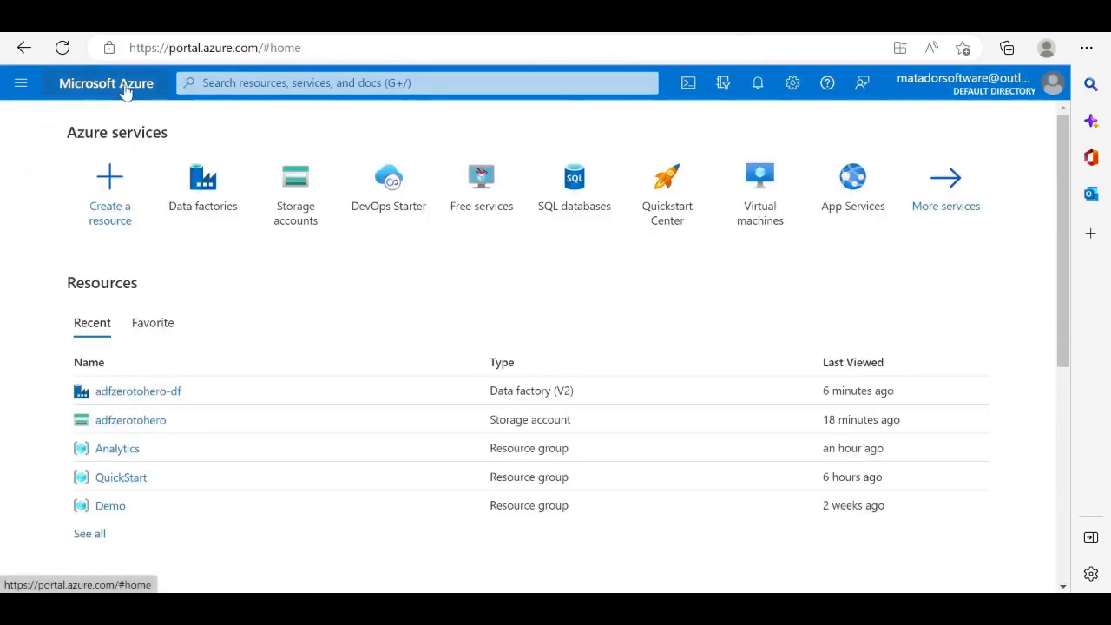
left_click(295, 203)
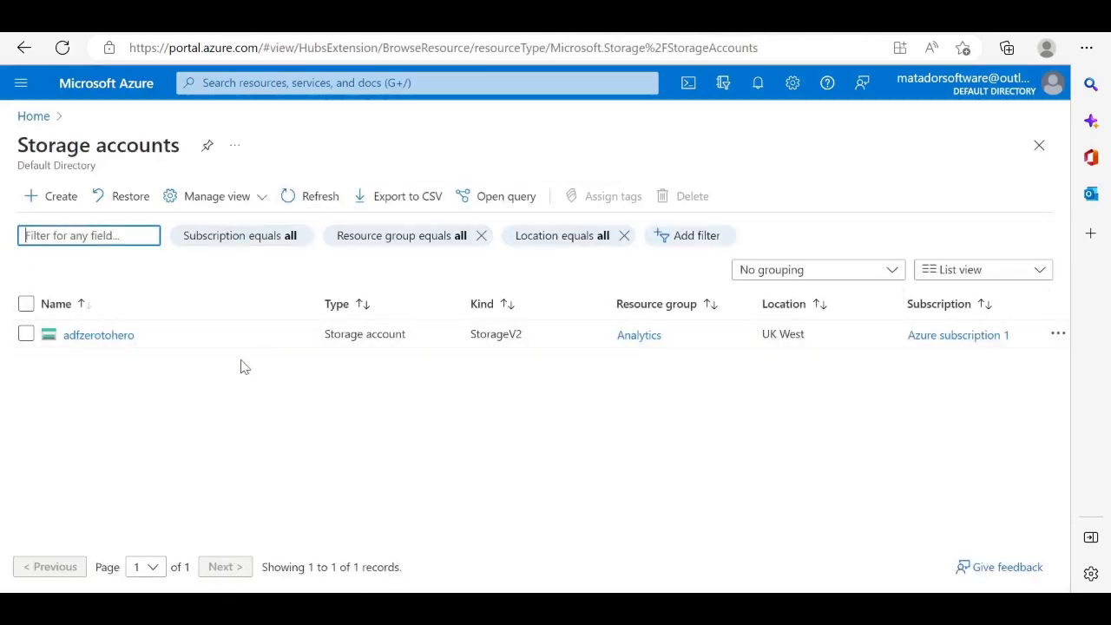
left_click(102, 336)
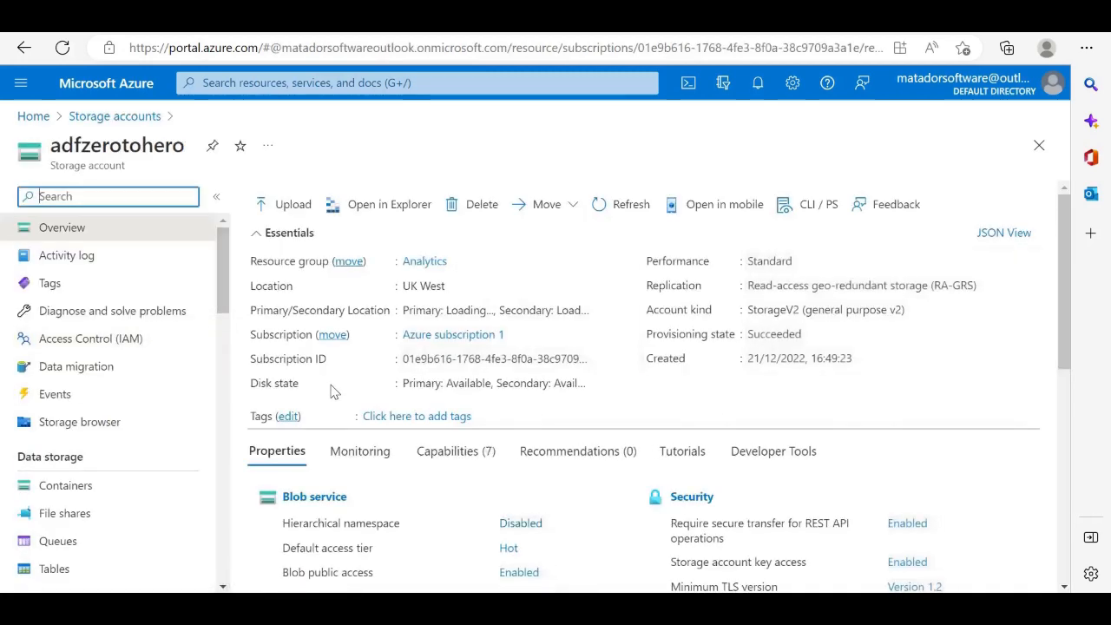
left_click(73, 493)
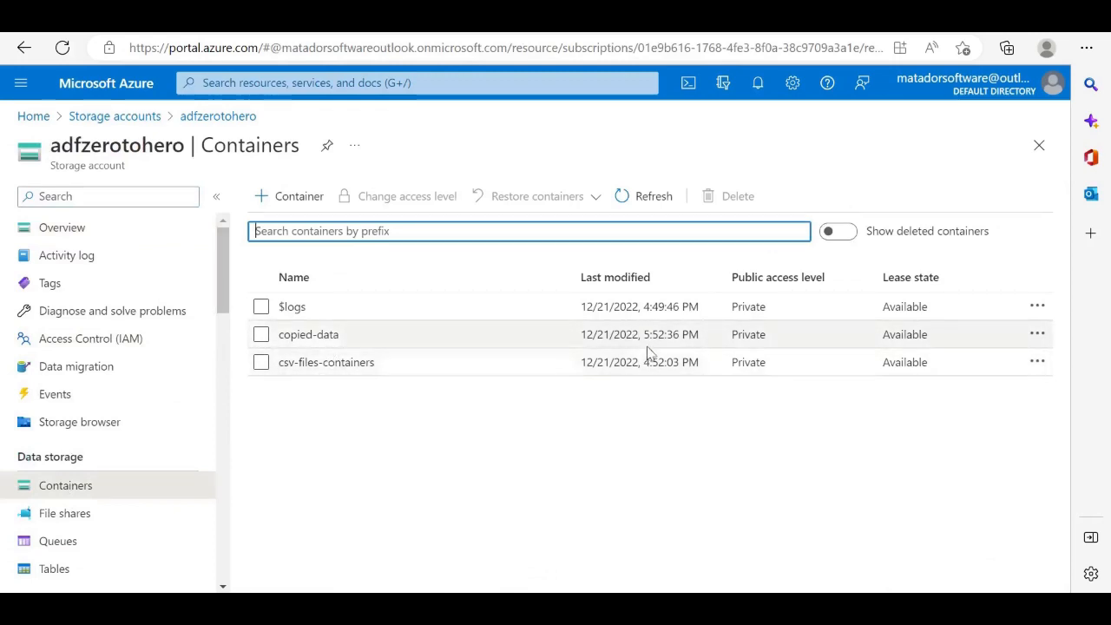
left_click(321, 338)
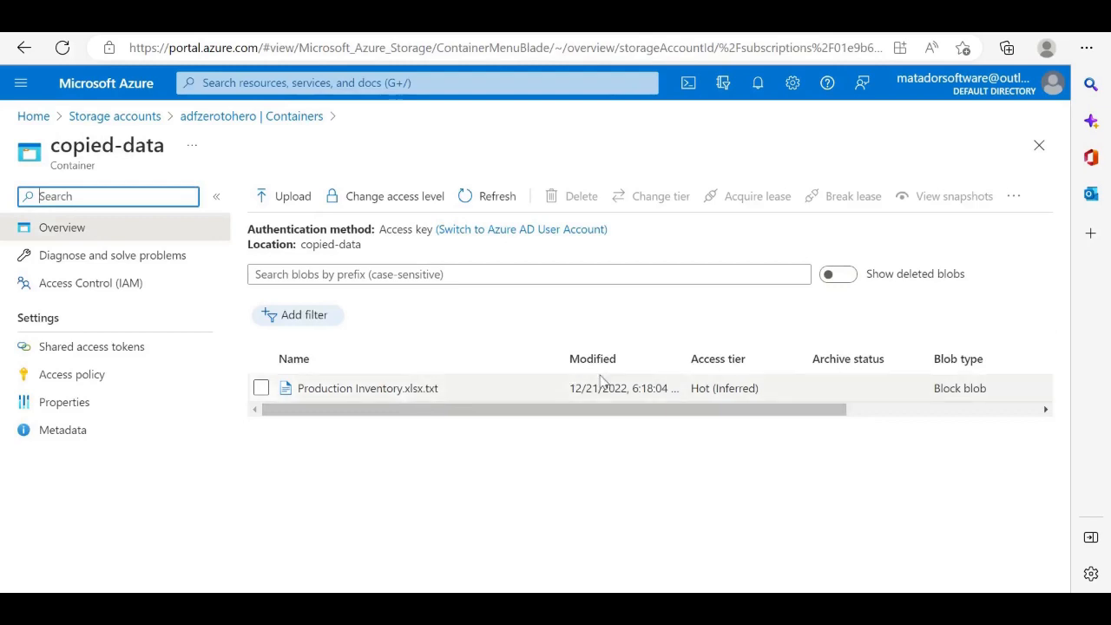
Step: Examine the copied Production Inventory file's modified date, blob type, size and lease state, and its available actions
scroll(796, 404, "right", 2)
scroll(798, 406, "right", 3)
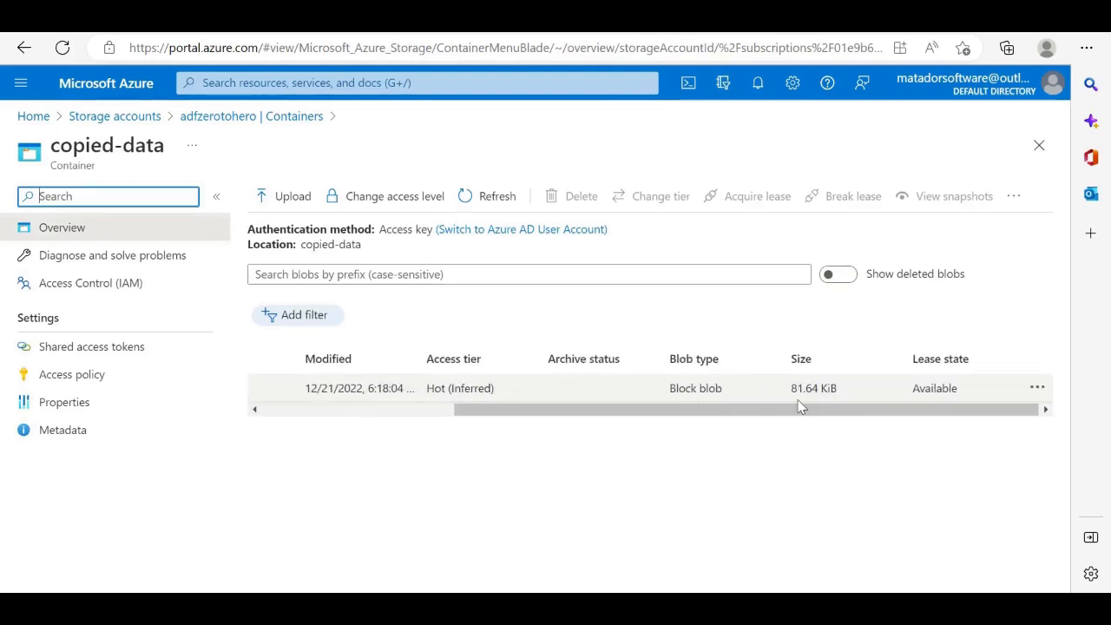
scroll(798, 406, "left", 5)
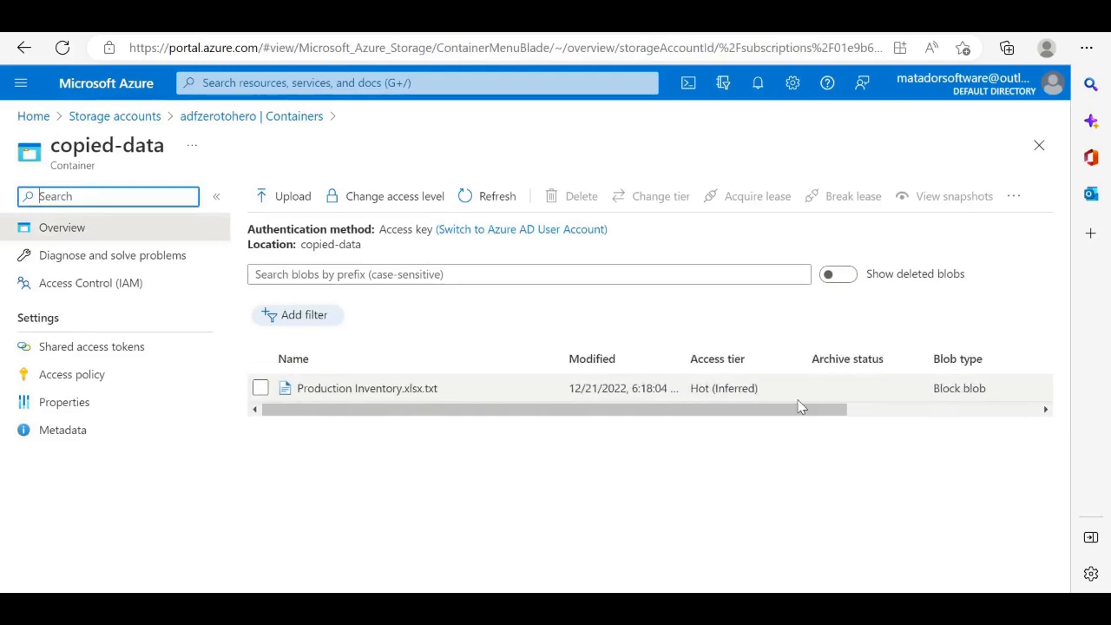
scroll(798, 406, "right", 5)
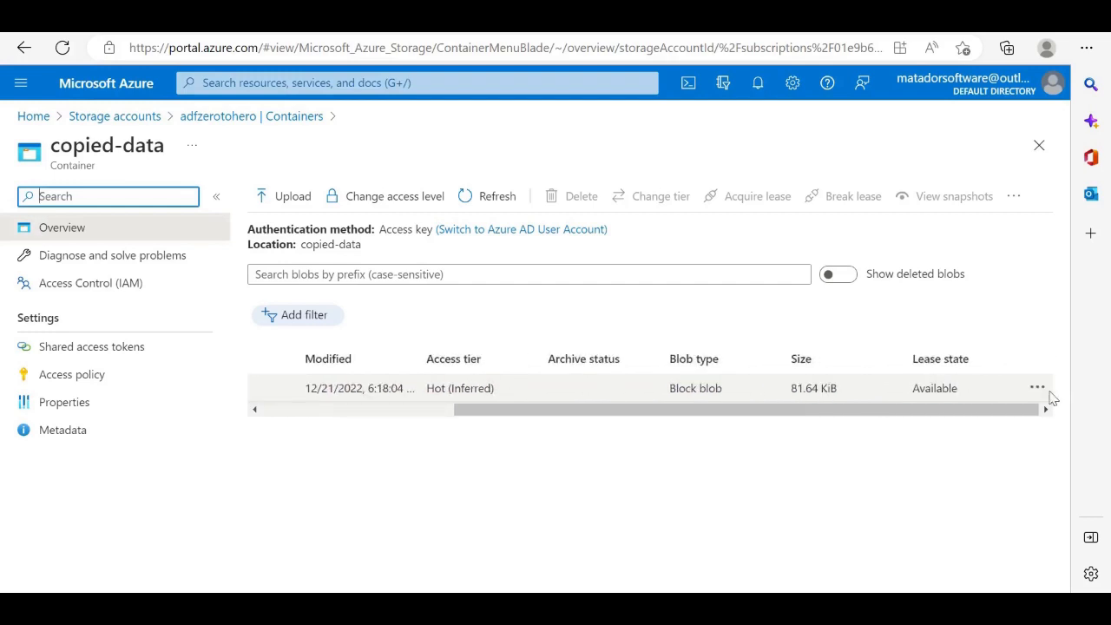
left_click(1037, 388)
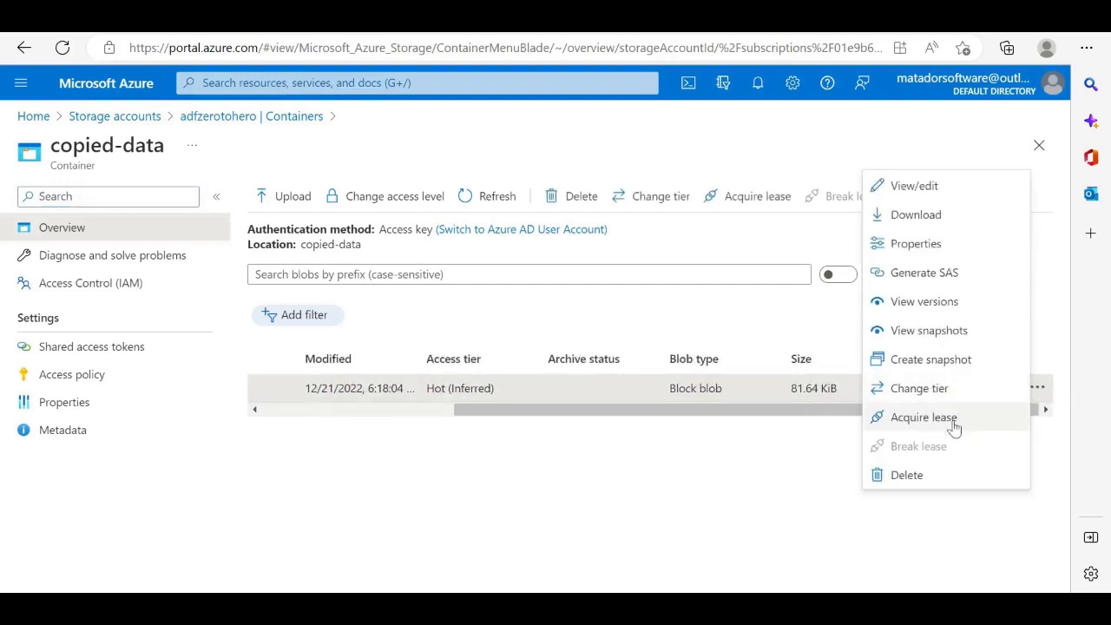
left_click(751, 471)
left_click_drag(616, 408, 379, 425)
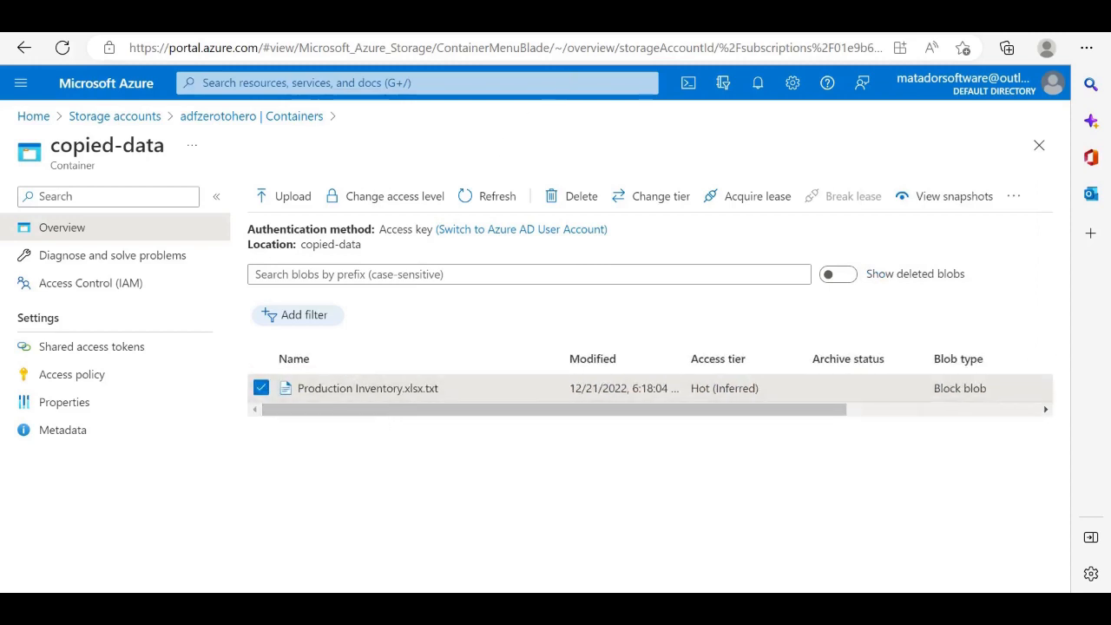
Step: Switch back to Azure Data Factory and open the CopyPipelineDemo pipeline for authoring
left_click(694, 19)
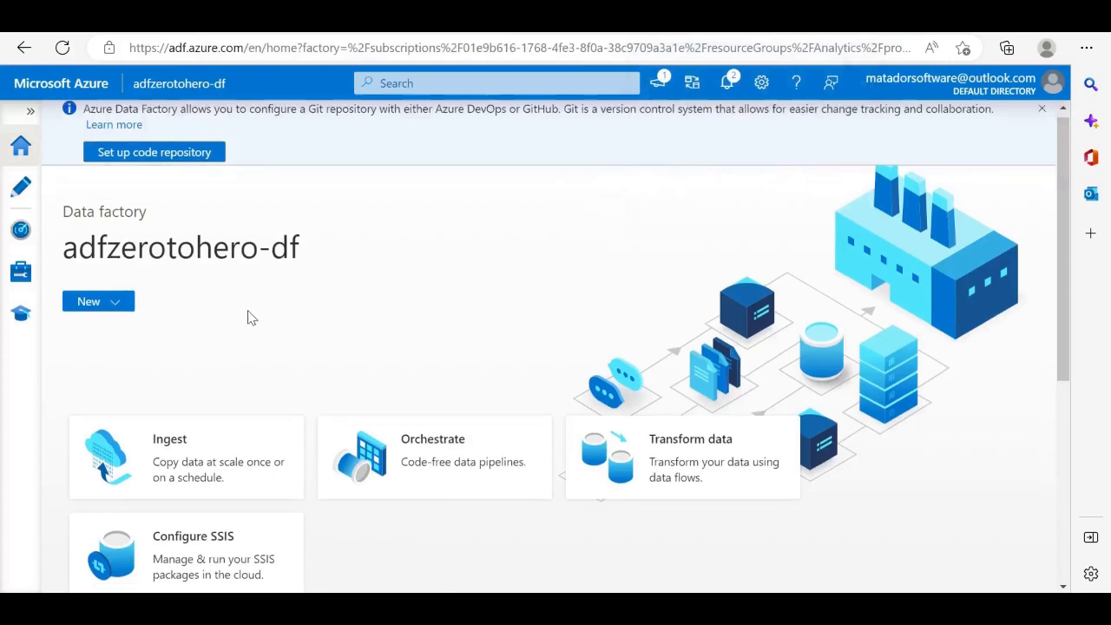
left_click(23, 198)
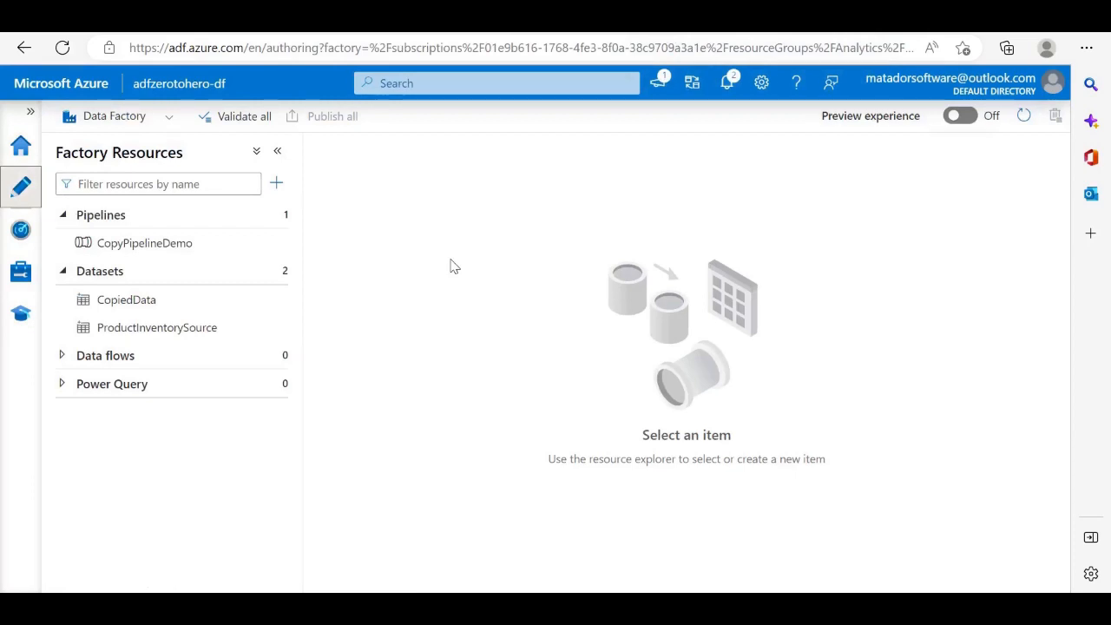
left_click(117, 252)
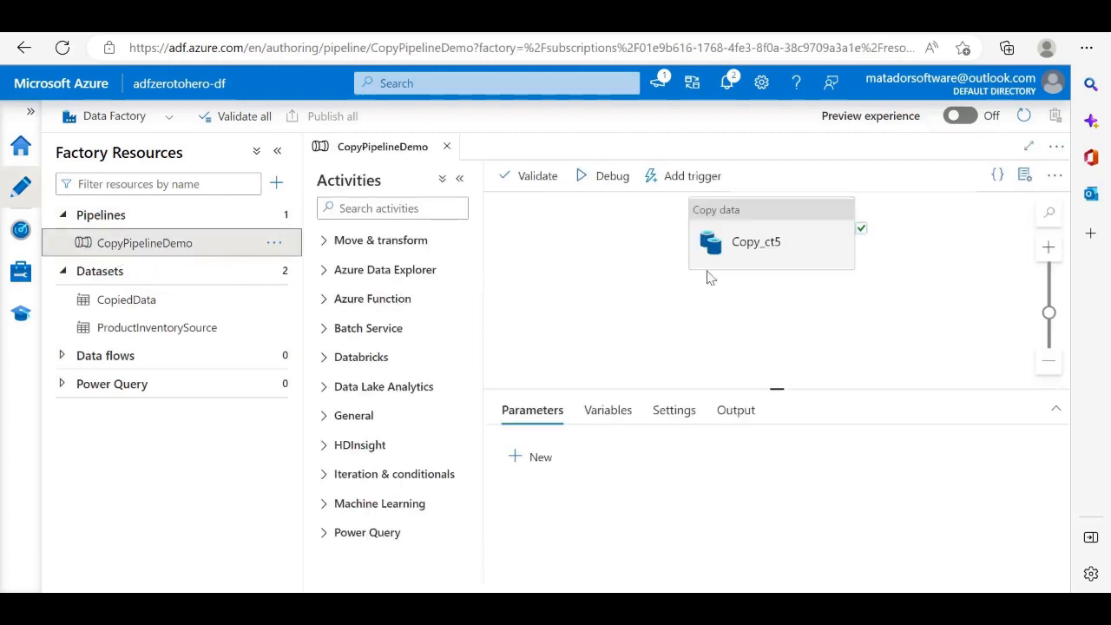
Step: Rename the pipeline's Copy_ct5 activity as CopyDataDemo and publish the change to the factory
left_click(760, 257)
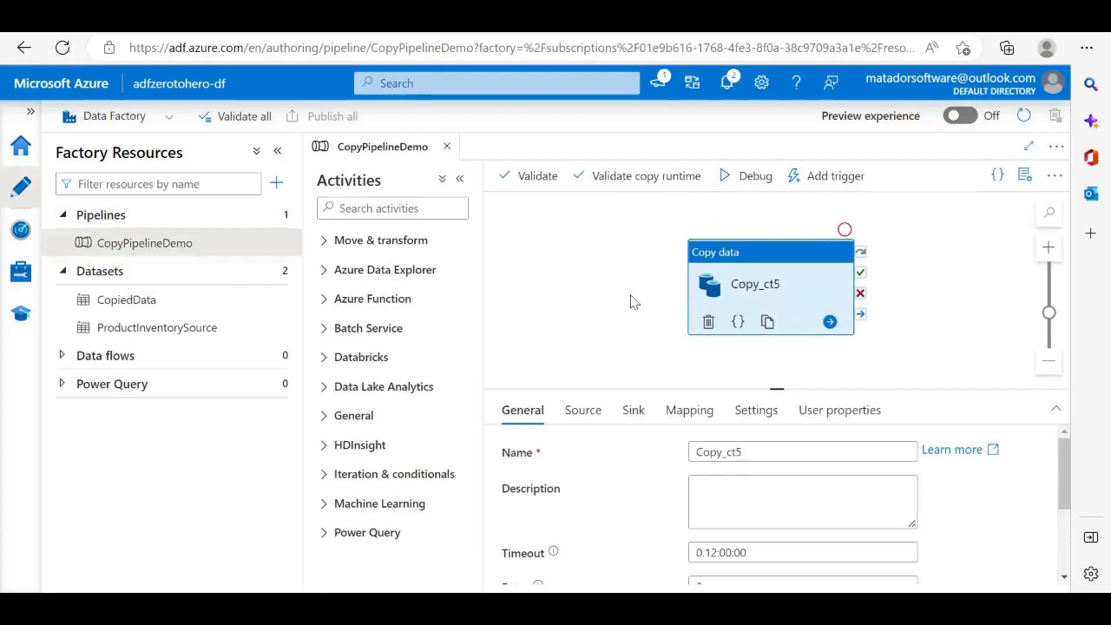
left_click(754, 448)
left_click_drag(755, 449, 727, 450)
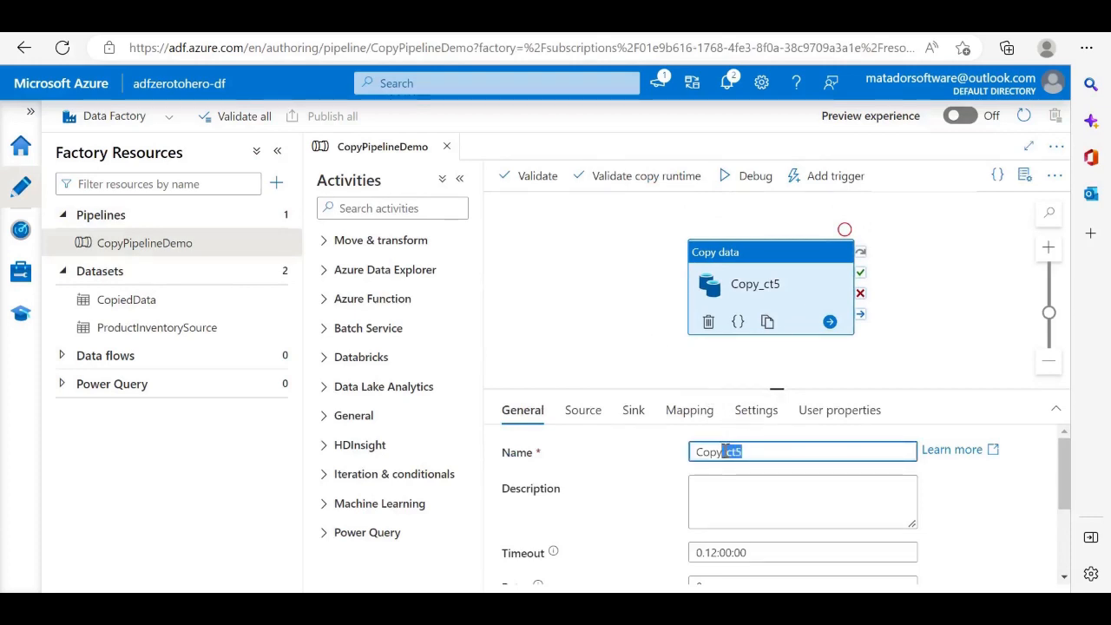
key("BackSpace")
type("DataDemo")
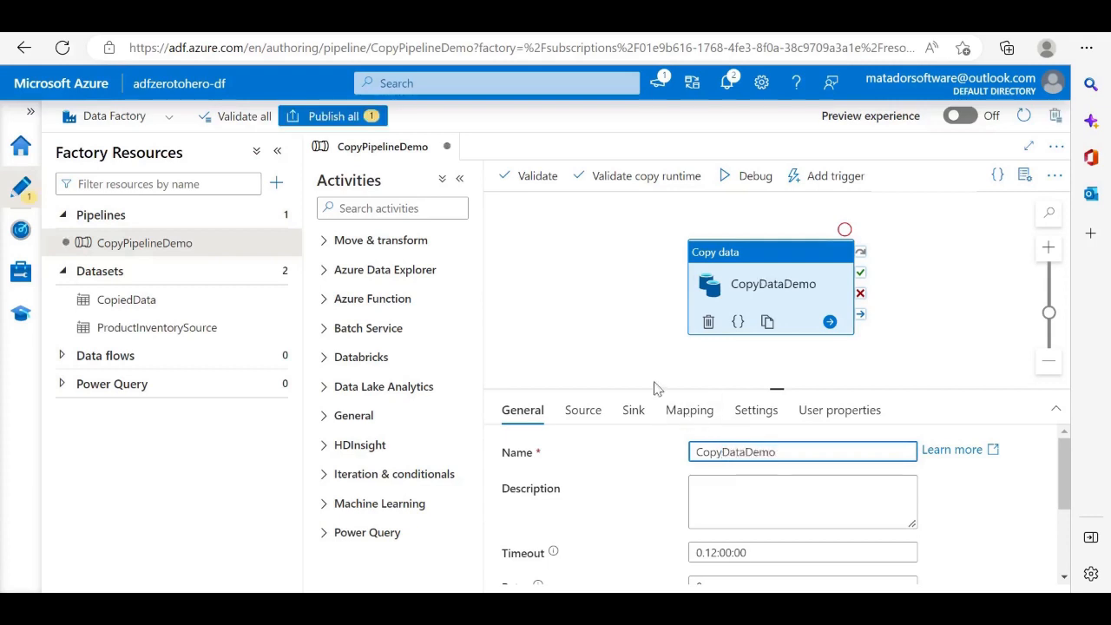
left_click(620, 327)
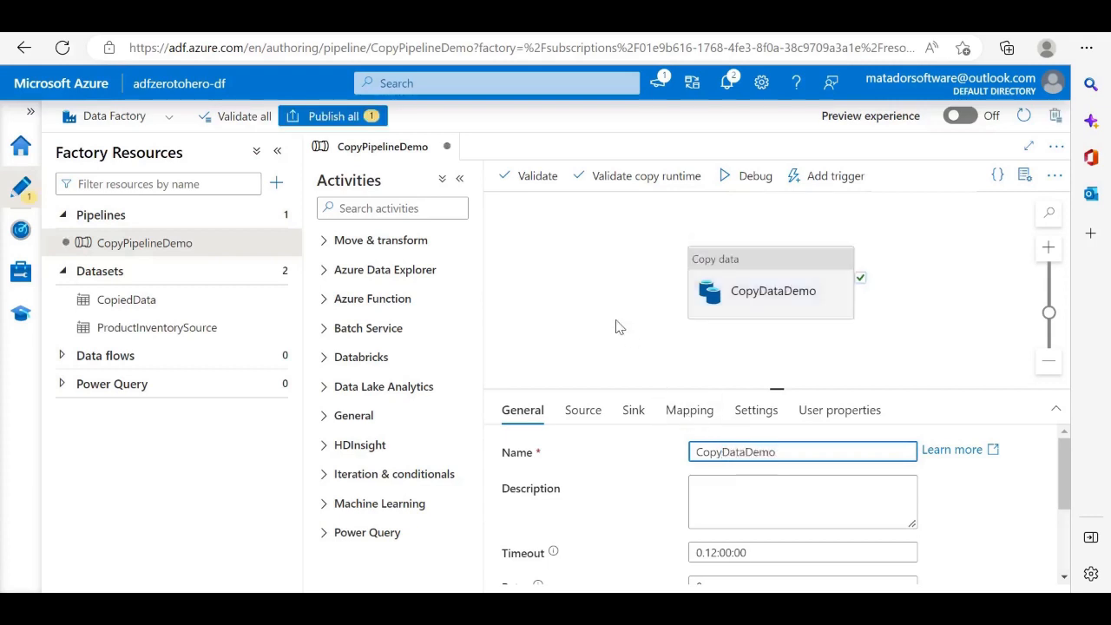
left_click(320, 116)
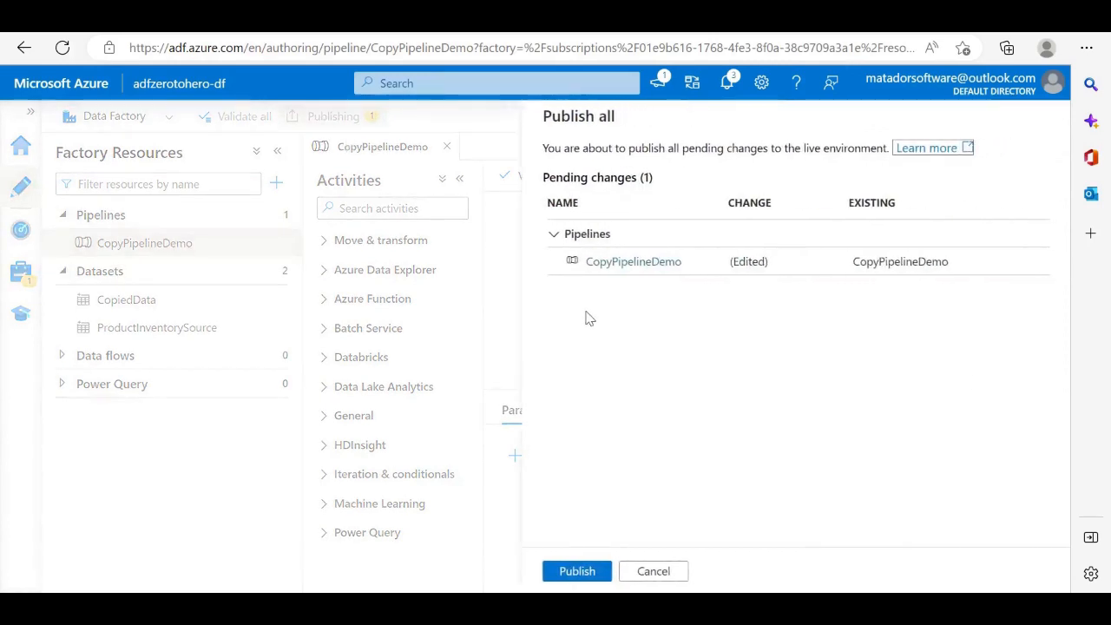
left_click(576, 570)
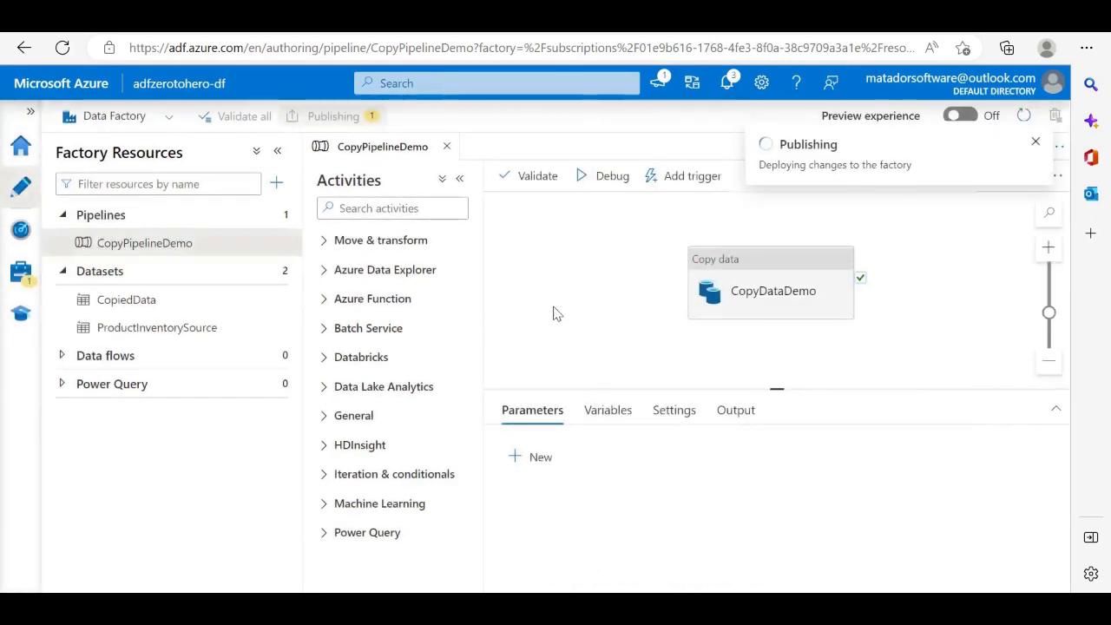